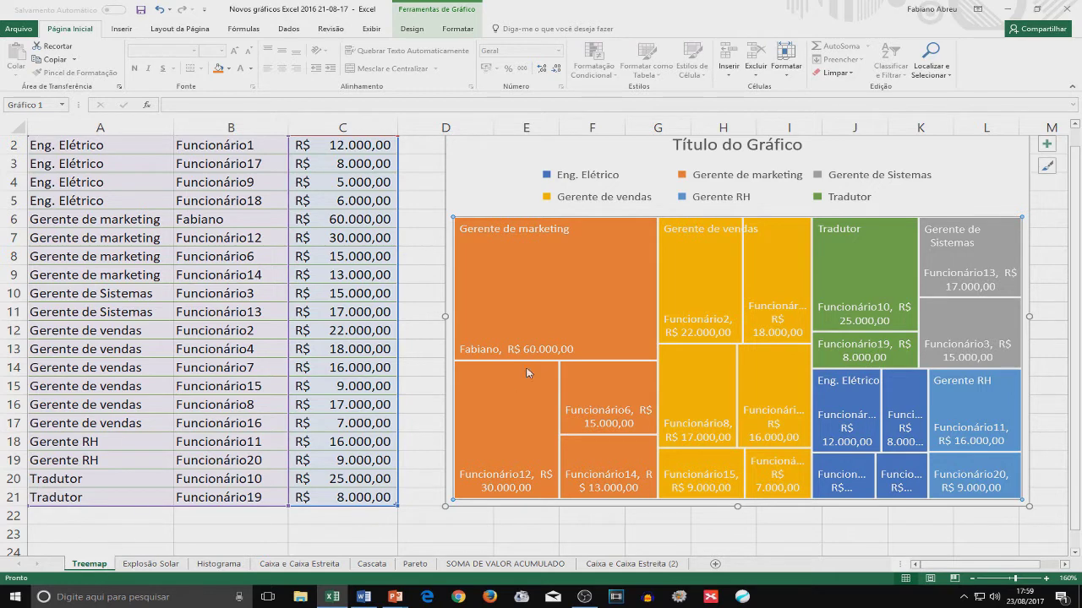
Step: Open the Explosão Solar sheet and select the Func13 cell in its NOME column
{"action": "left_click", "coordinate": [149, 564]}
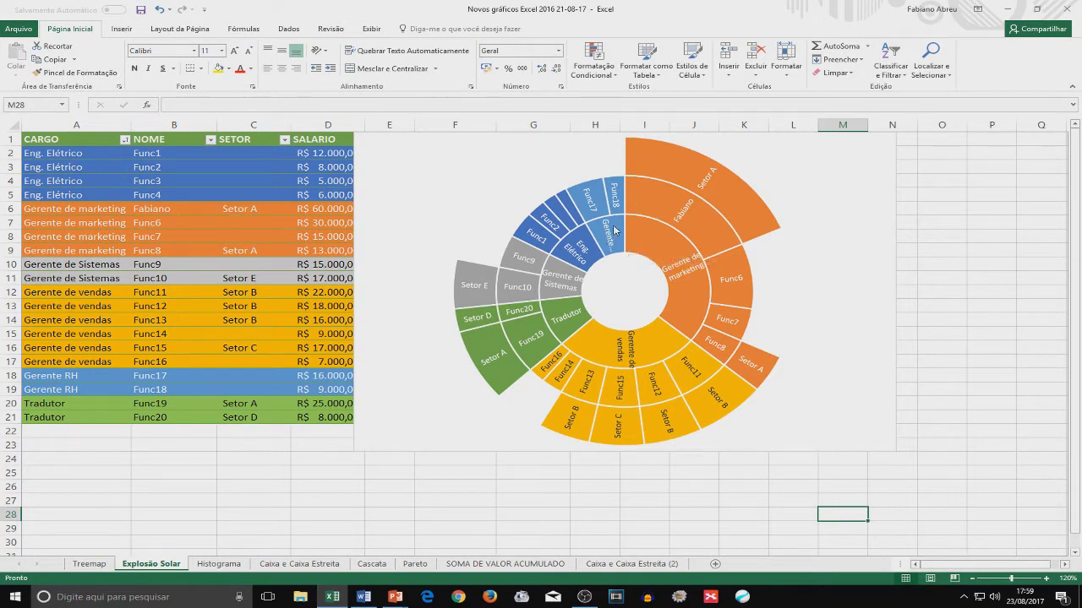
{"action": "left_click", "coordinate": [182, 267]}
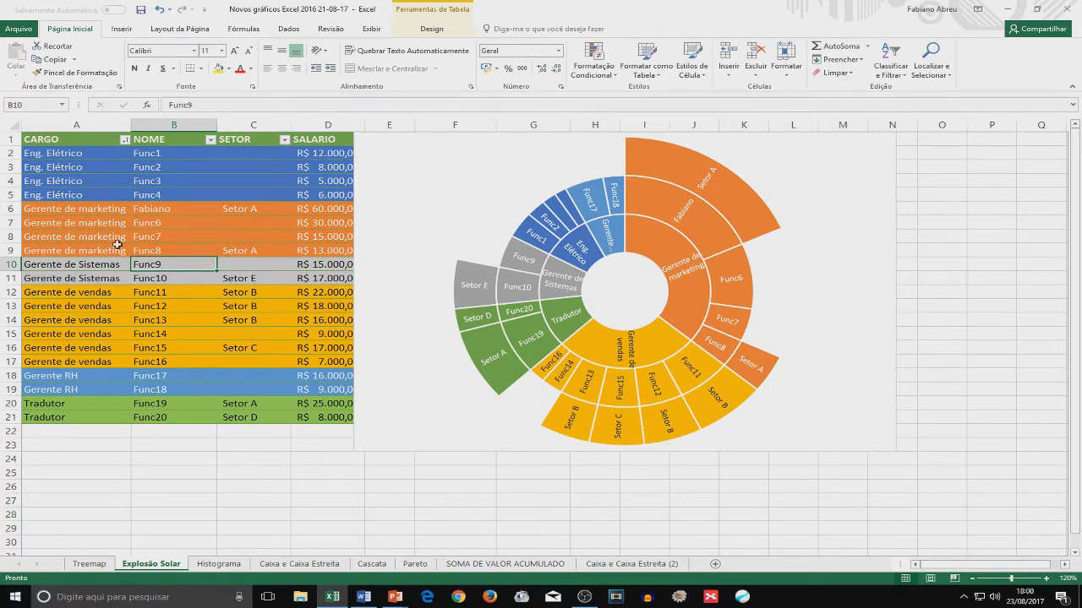
{"action": "left_click", "coordinate": [163, 322]}
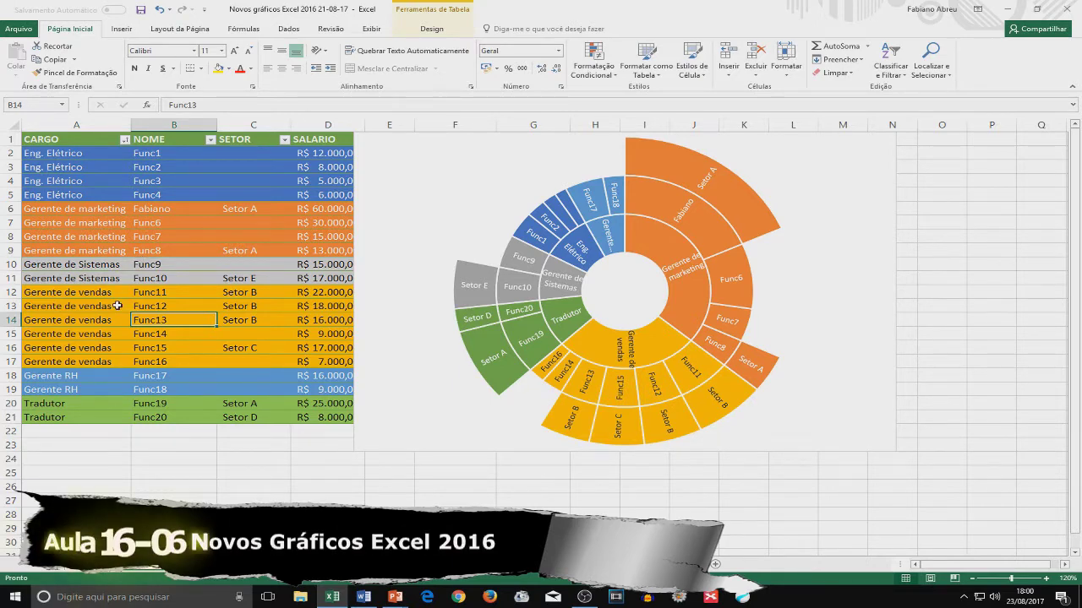
Step: Preview the Explosão Solar chart type among all available charts for the table, without inserting it
{"action": "left_click", "coordinate": [121, 29]}
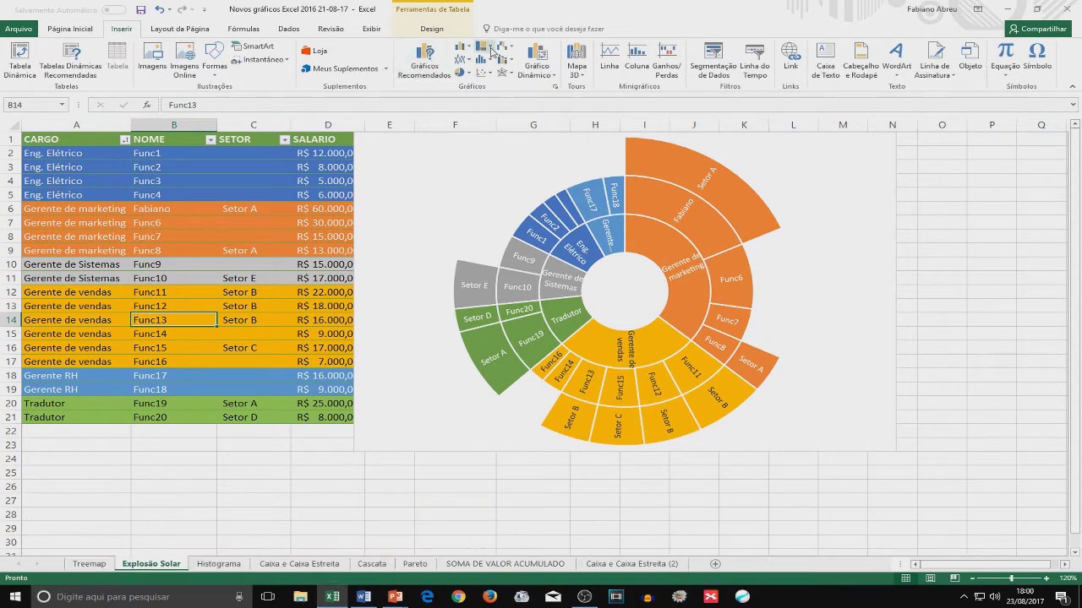
{"action": "left_click", "coordinate": [557, 88]}
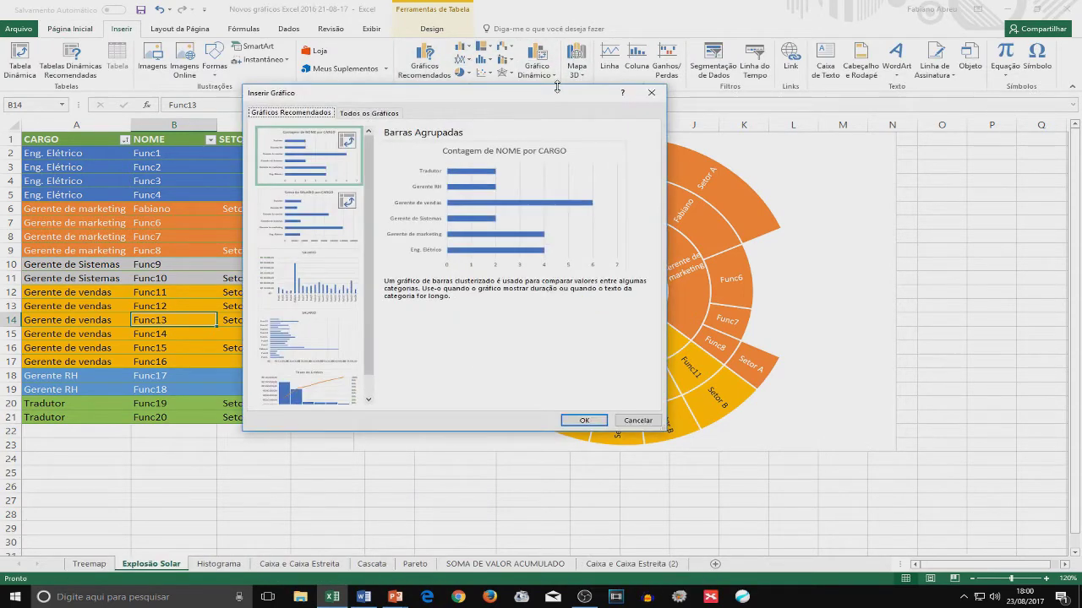
{"action": "left_click", "coordinate": [382, 114]}
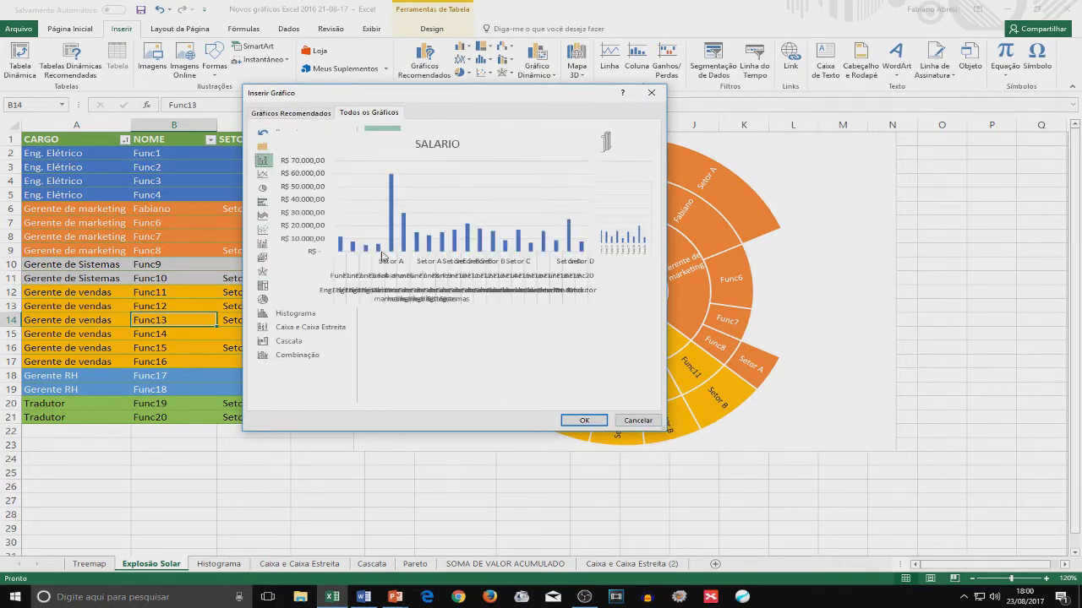
{"action": "left_click_drag", "start_coordinate": [345, 99], "coordinate": [414, 104]}
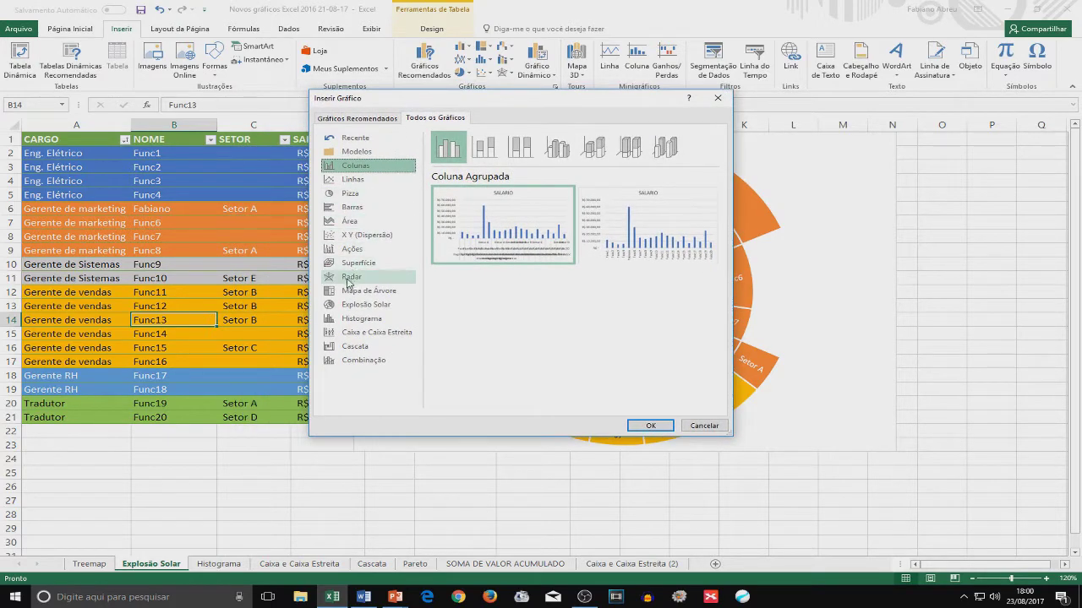
{"action": "left_click", "coordinate": [351, 309]}
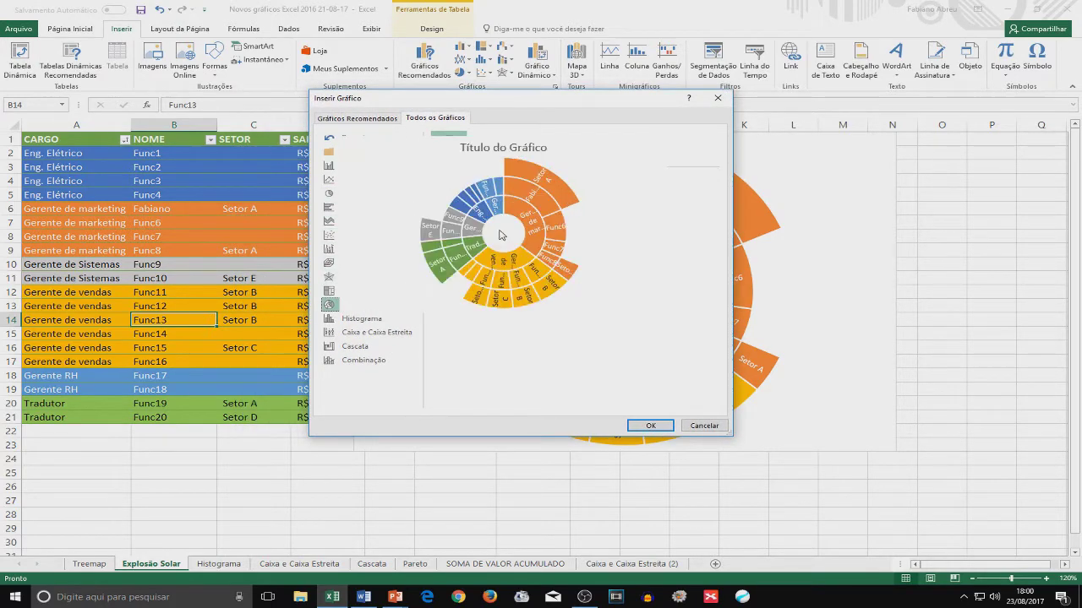
{"action": "left_click", "coordinate": [704, 426]}
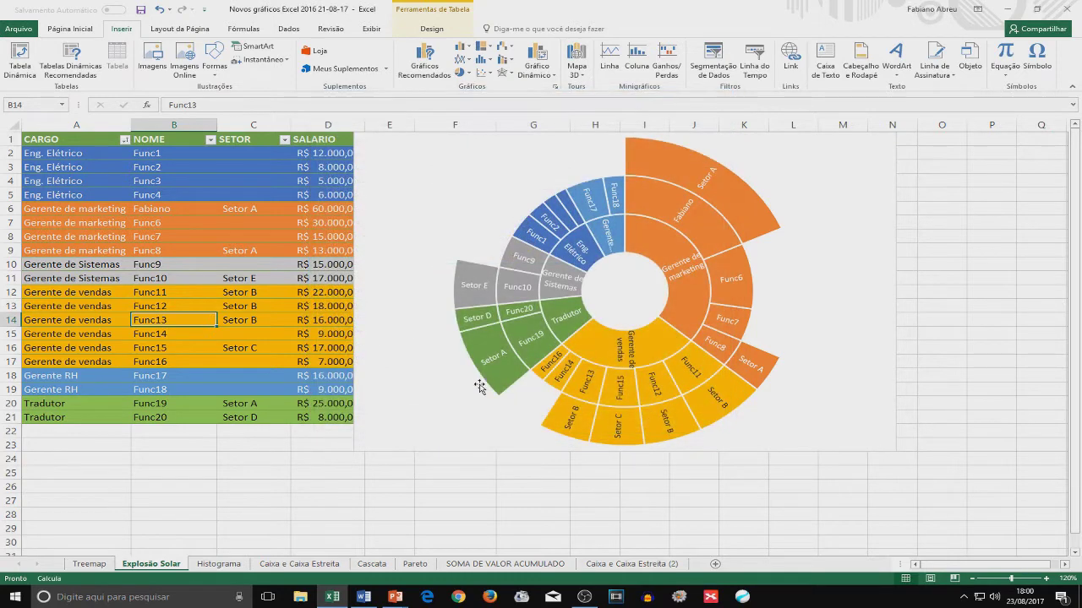
Step: Switch to the Word course document and read through the Explosão Solar section
{"action": "key", "text": "alt+Tab"}
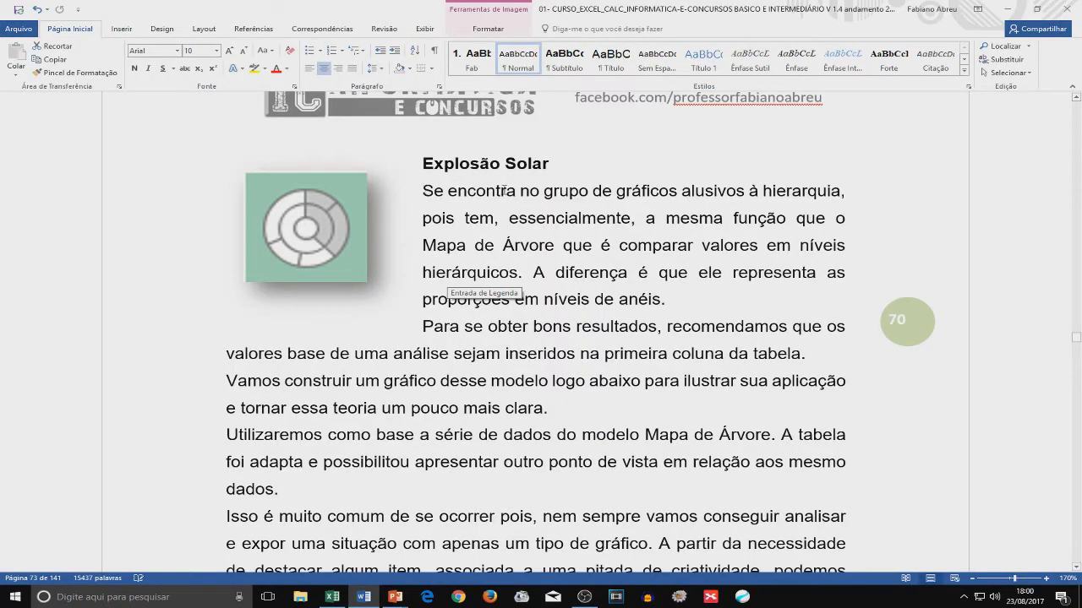
{"action": "left_click", "coordinate": [550, 171]}
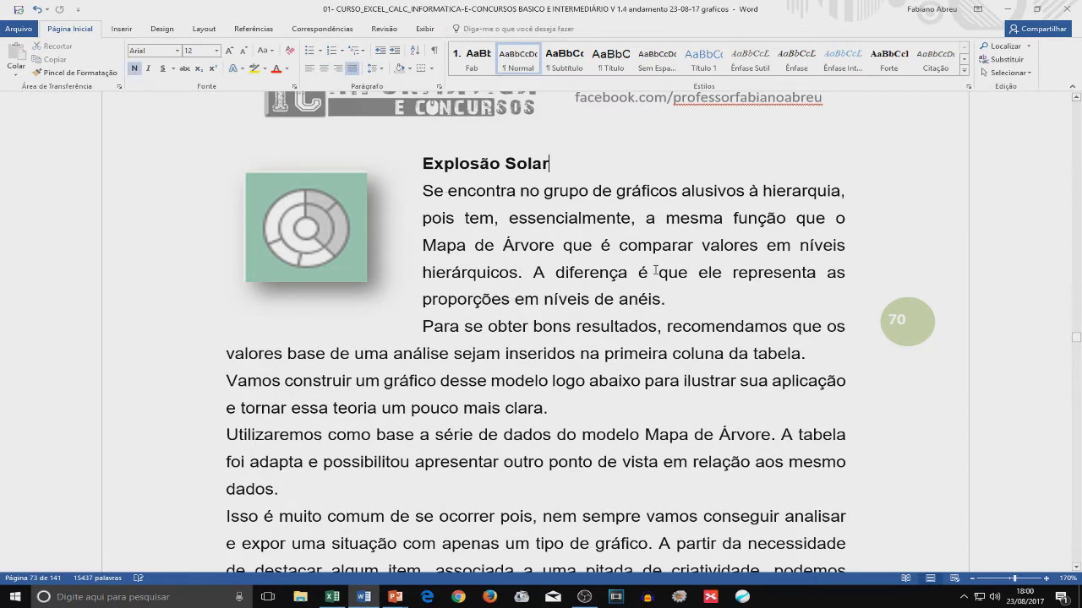
{"action": "left_click_drag", "start_coordinate": [422, 190], "coordinate": [665, 299]}
{"action": "scroll", "coordinate": [603, 298], "scroll_direction": "down", "scroll_amount": 5}
{"action": "scroll", "coordinate": [602, 297], "scroll_direction": "down", "scroll_amount": 10}
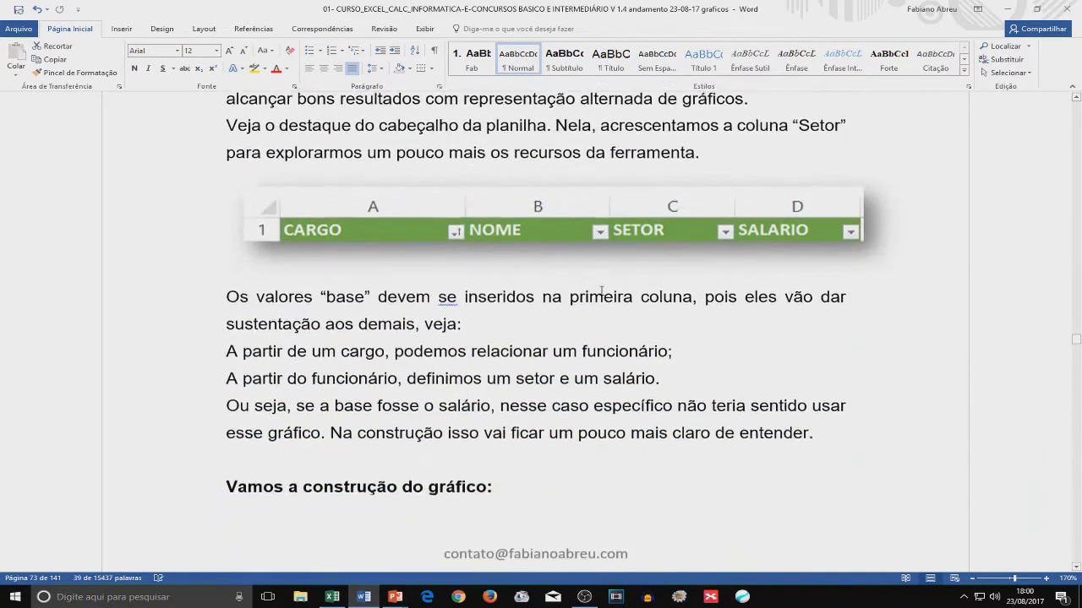
{"action": "scroll", "coordinate": [597, 291], "scroll_direction": "up", "scroll_amount": 15}
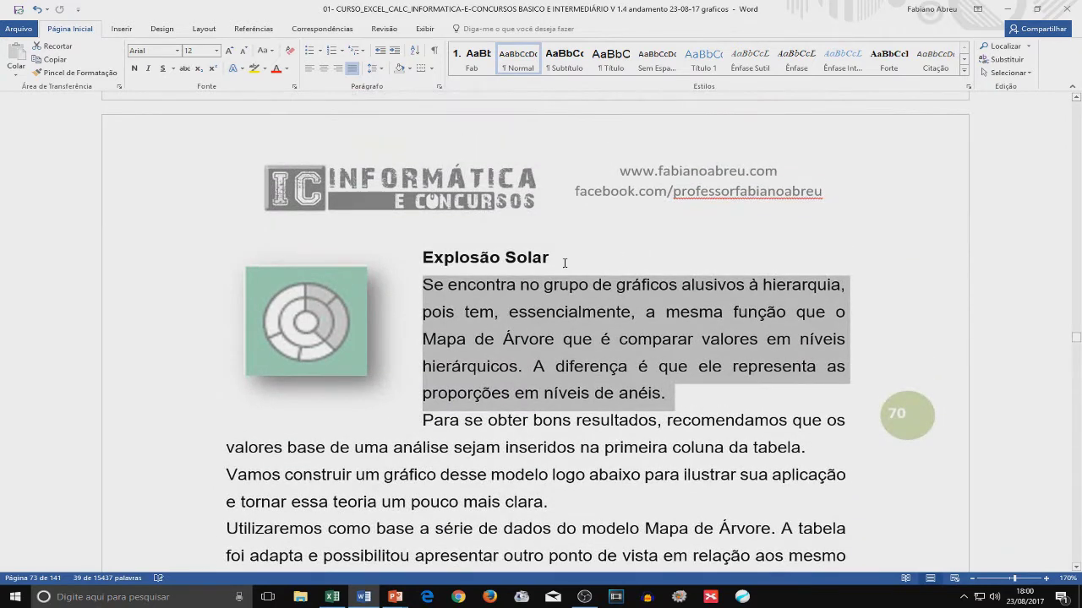
{"action": "left_click", "coordinate": [559, 258]}
{"action": "scroll", "coordinate": [626, 301], "scroll_direction": "down", "scroll_amount": 1}
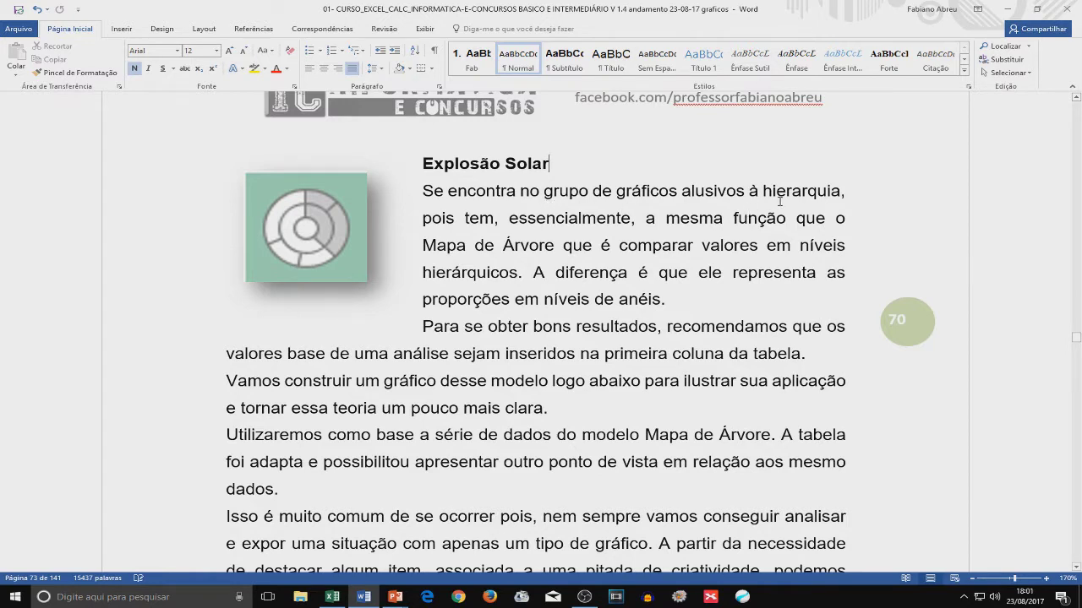
Step: Make the word "hierarquia" bold in the first paragraph of the Explosão Solar section
{"action": "left_click_drag", "start_coordinate": [761, 191], "coordinate": [837, 195]}
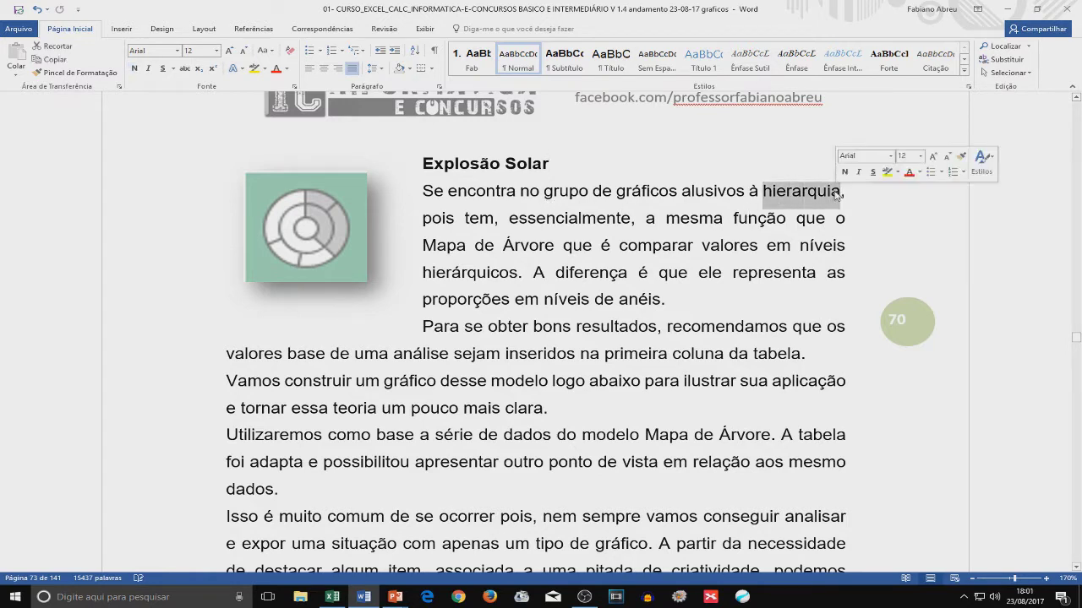
{"action": "key", "text": "ctrl+n"}
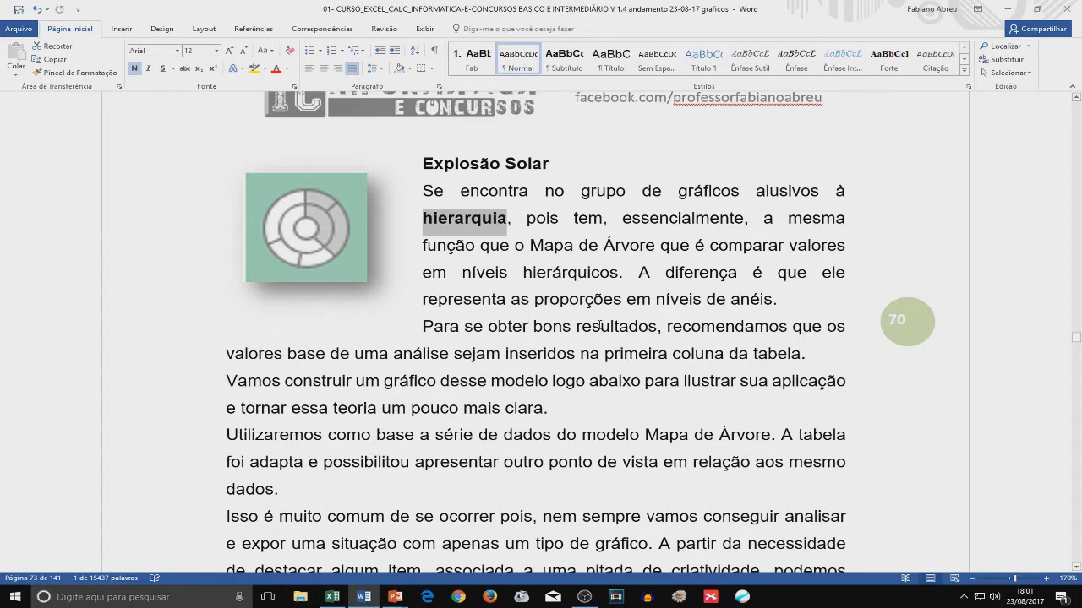
{"action": "scroll", "coordinate": [602, 334], "scroll_direction": "down", "scroll_amount": 2}
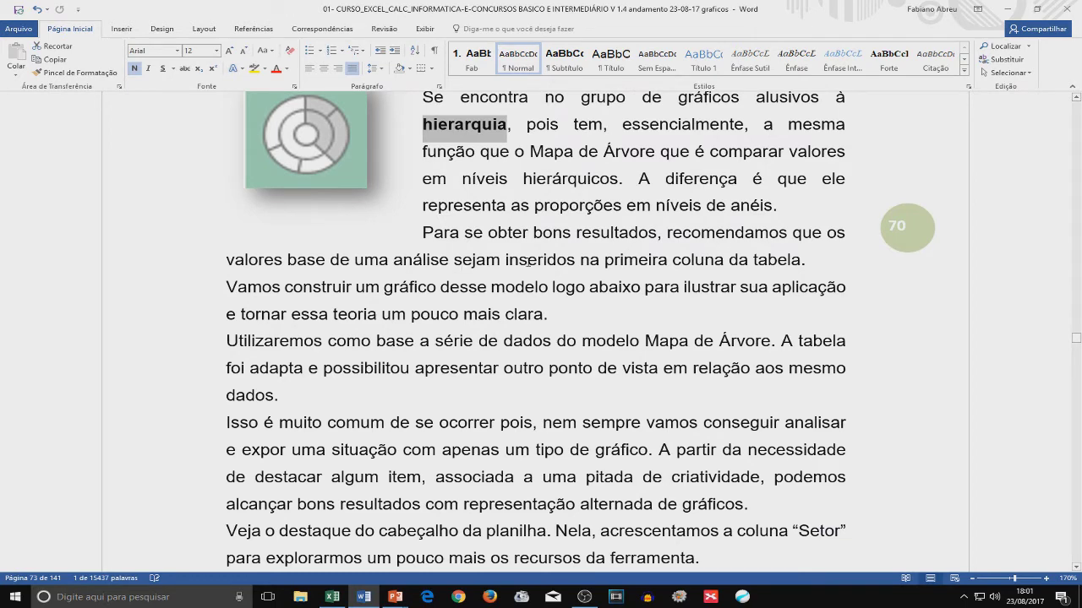
Step: Switch back to Excel and examine the table's CARGO, NOME, SETOR and SALARIO columns, highlighting CARGO as the base column
{"action": "key", "text": "alt+Tab"}
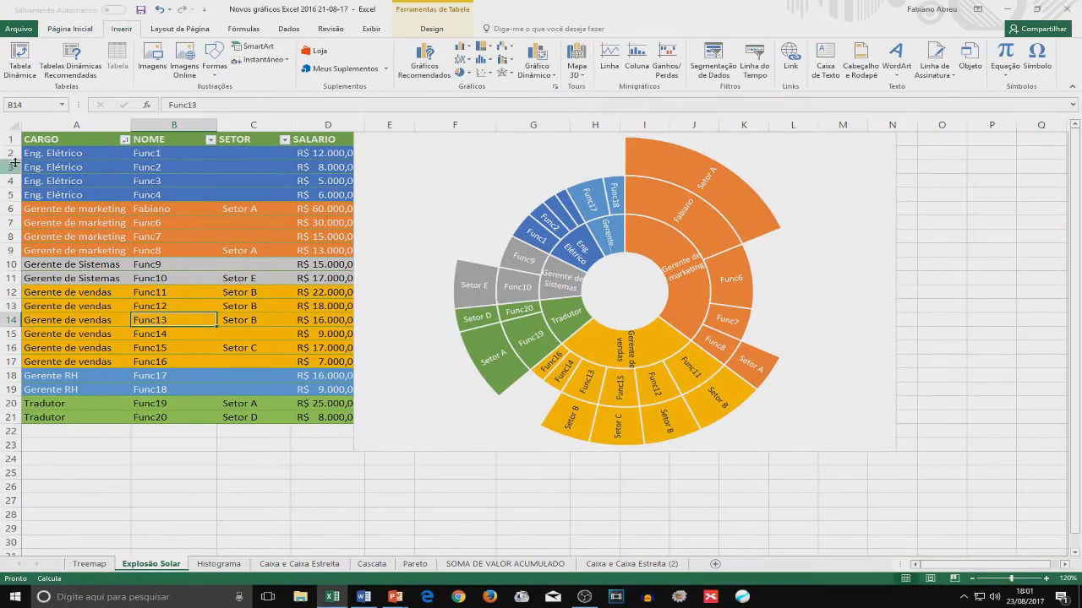
{"action": "left_click", "coordinate": [78, 142]}
{"action": "left_click_drag", "start_coordinate": [79, 142], "coordinate": [88, 413]}
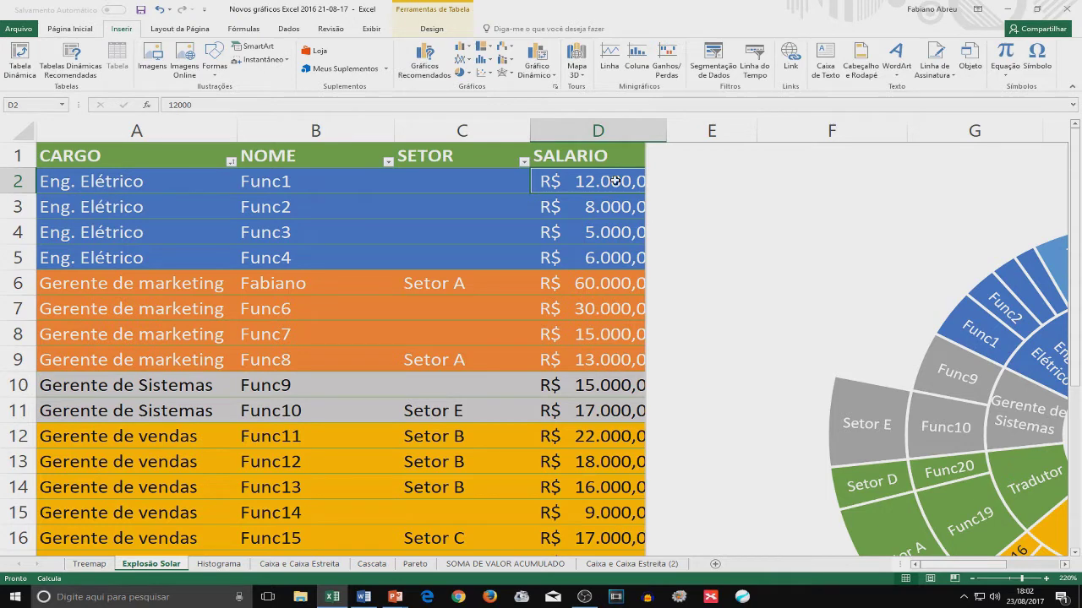
{"action": "left_click", "coordinate": [591, 131]}
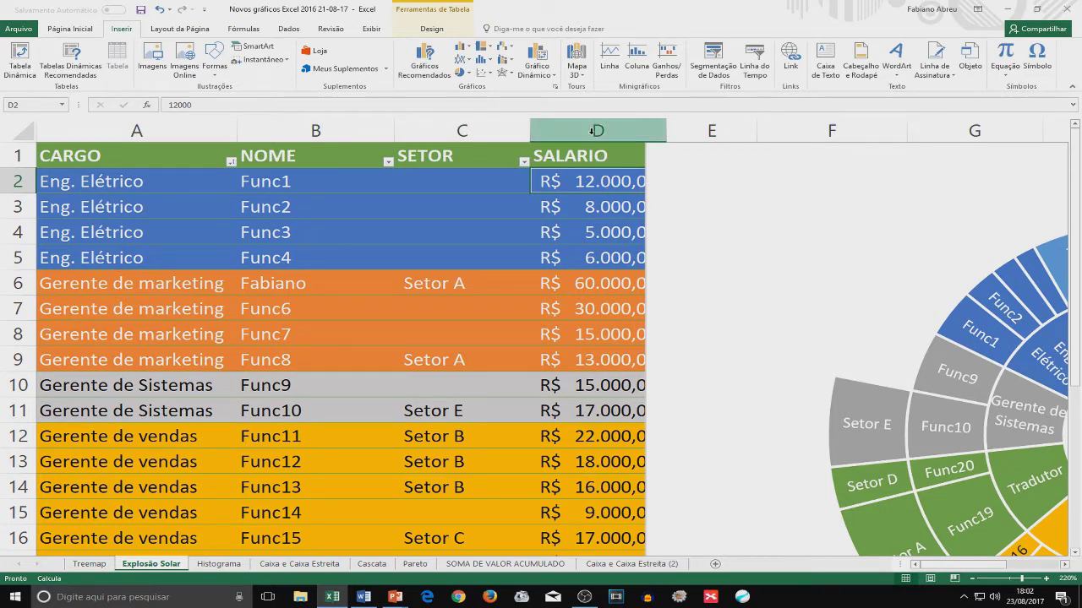
{"action": "left_click", "coordinate": [592, 131]}
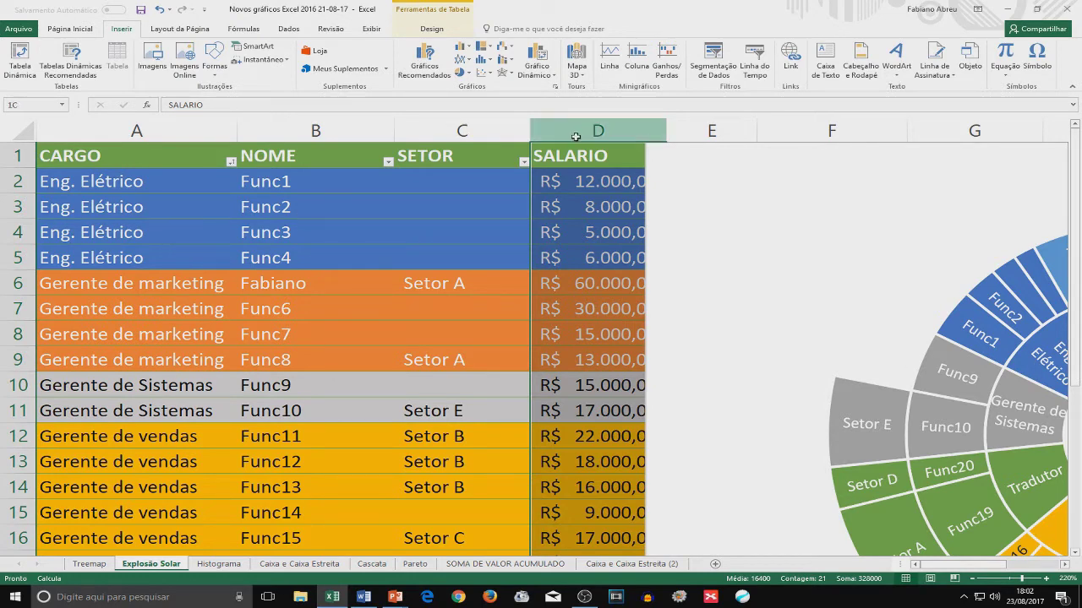
{"action": "left_click", "coordinate": [463, 129]}
{"action": "left_click", "coordinate": [357, 129]}
{"action": "left_click", "coordinate": [221, 129]}
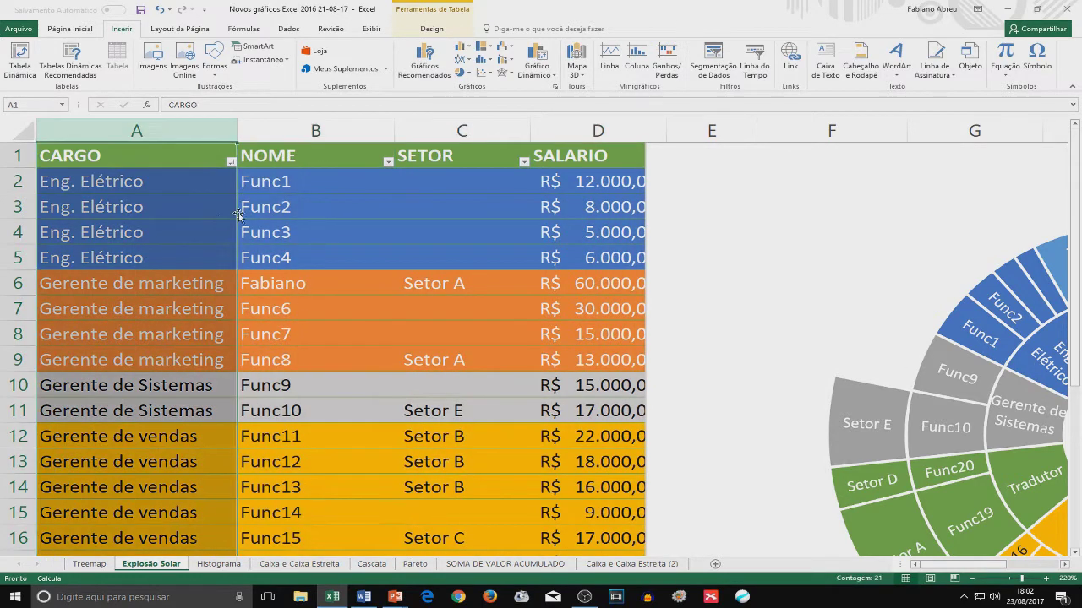
{"action": "left_click", "coordinate": [354, 317]}
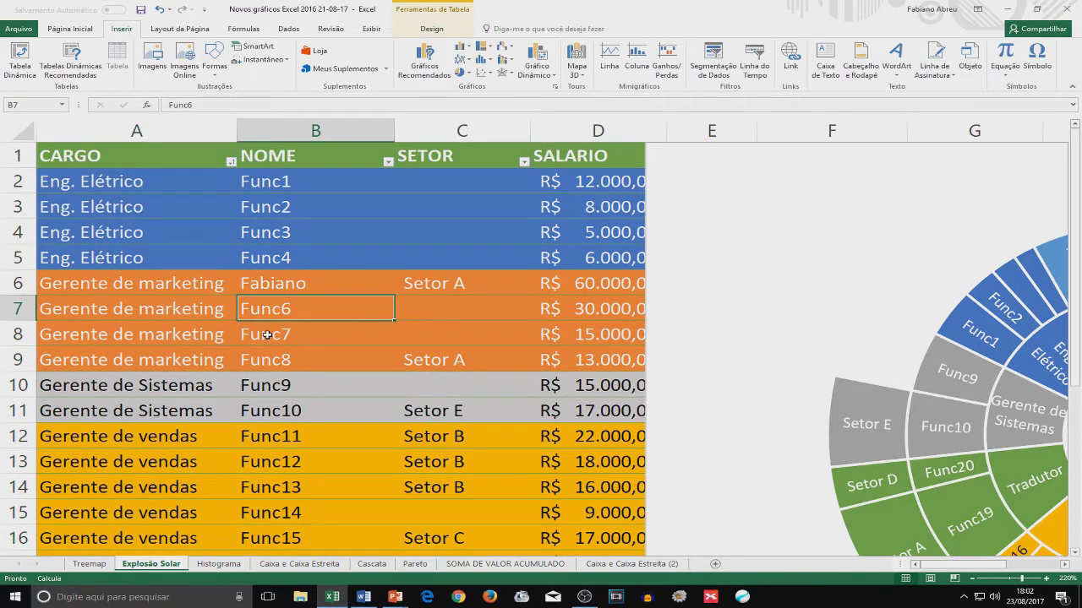
{"action": "left_click_drag", "start_coordinate": [103, 156], "coordinate": [164, 528]}
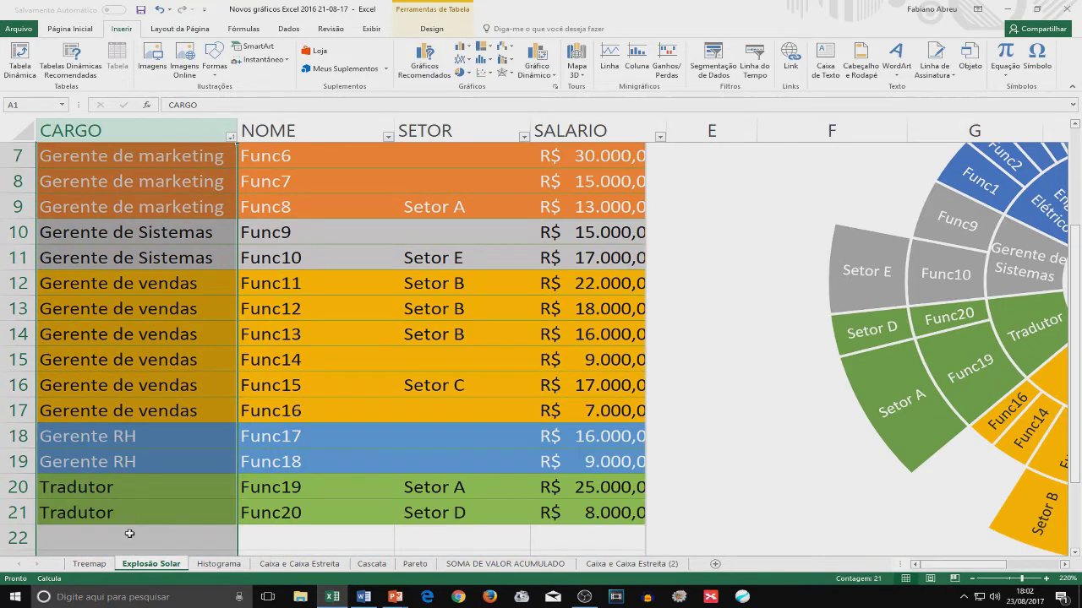
{"action": "scroll", "coordinate": [190, 177], "scroll_direction": "up", "scroll_amount": 2}
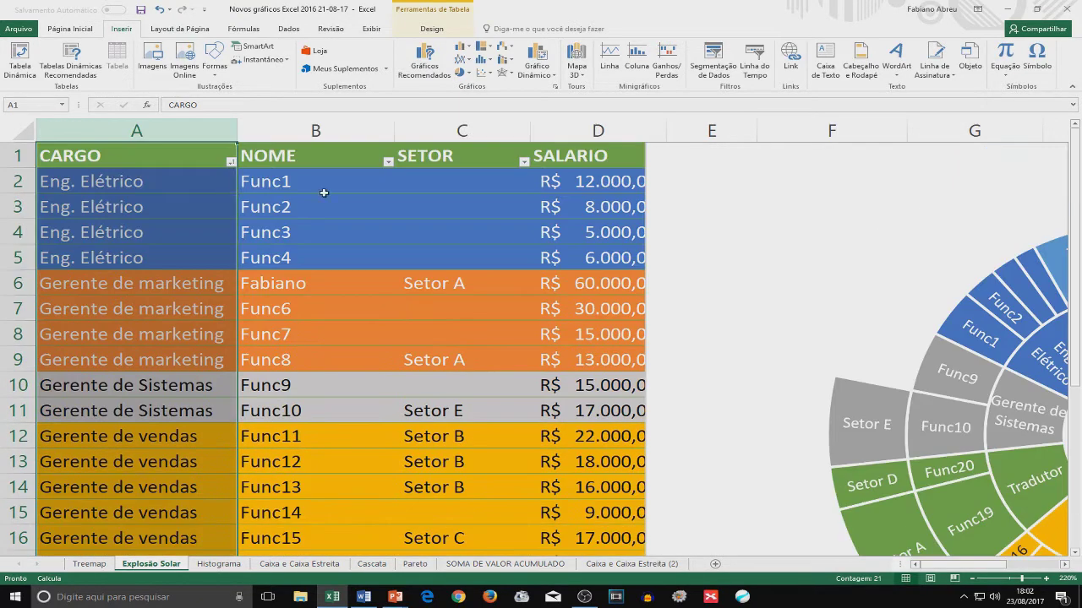
Step: Examine the Func1 row and the SETOR cells of the marketing managers, and highlight the SETOR cells C2:C5 of the electrical engineers
{"action": "left_click", "coordinate": [440, 180]}
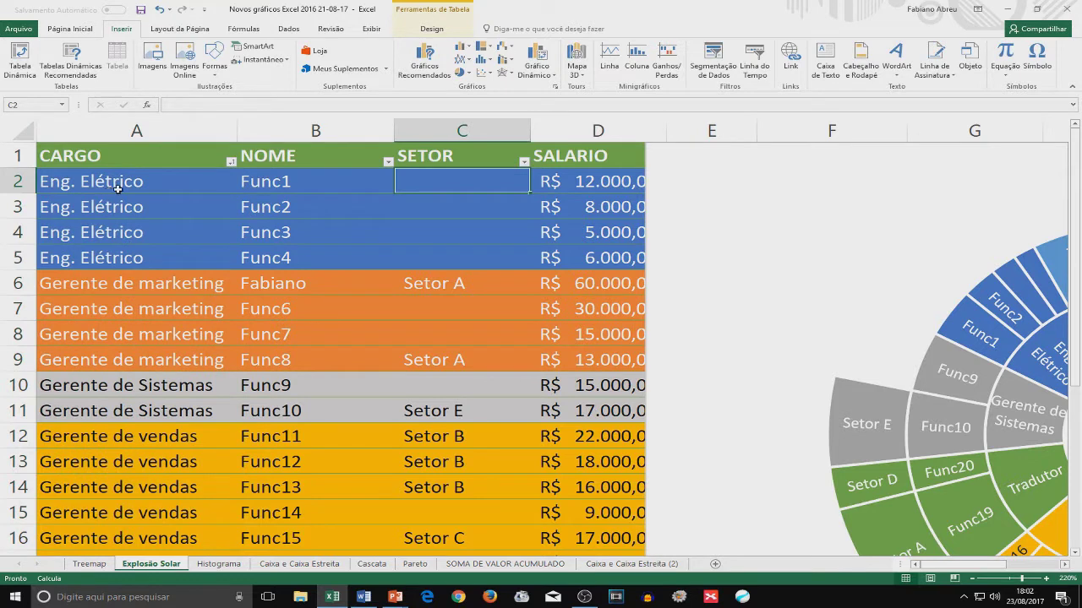
{"action": "left_click", "coordinate": [269, 184]}
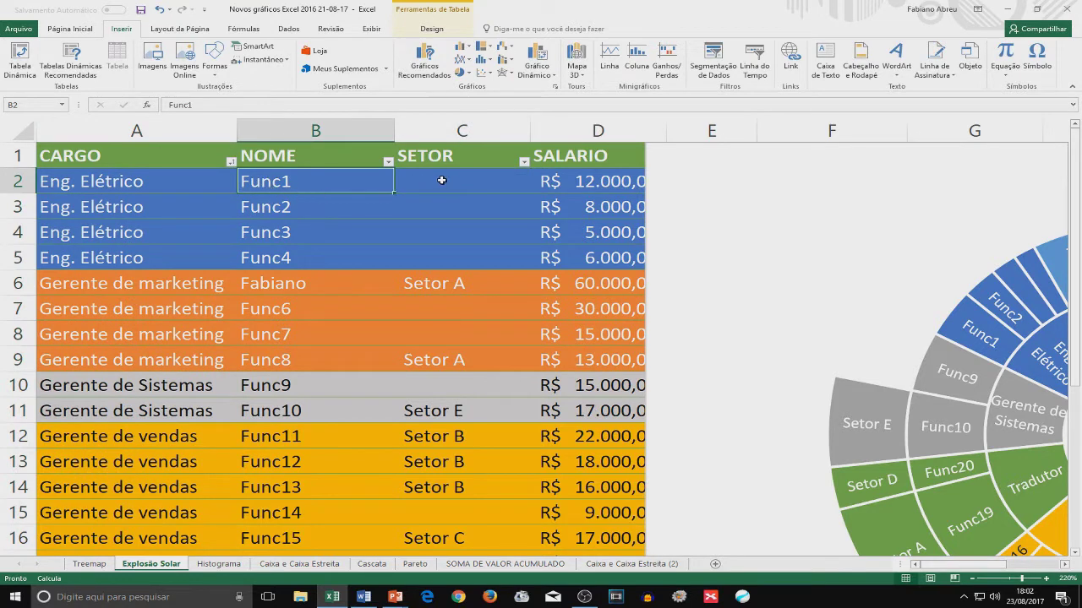
{"action": "left_click", "coordinate": [441, 180]}
{"action": "left_click", "coordinate": [617, 183]}
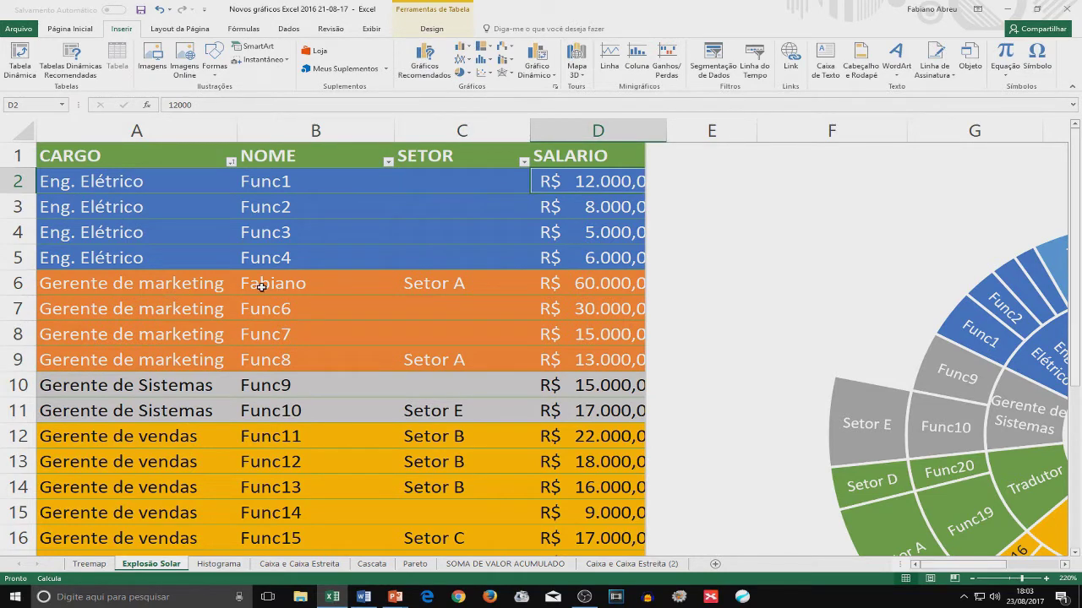
{"action": "left_click", "coordinate": [436, 286]}
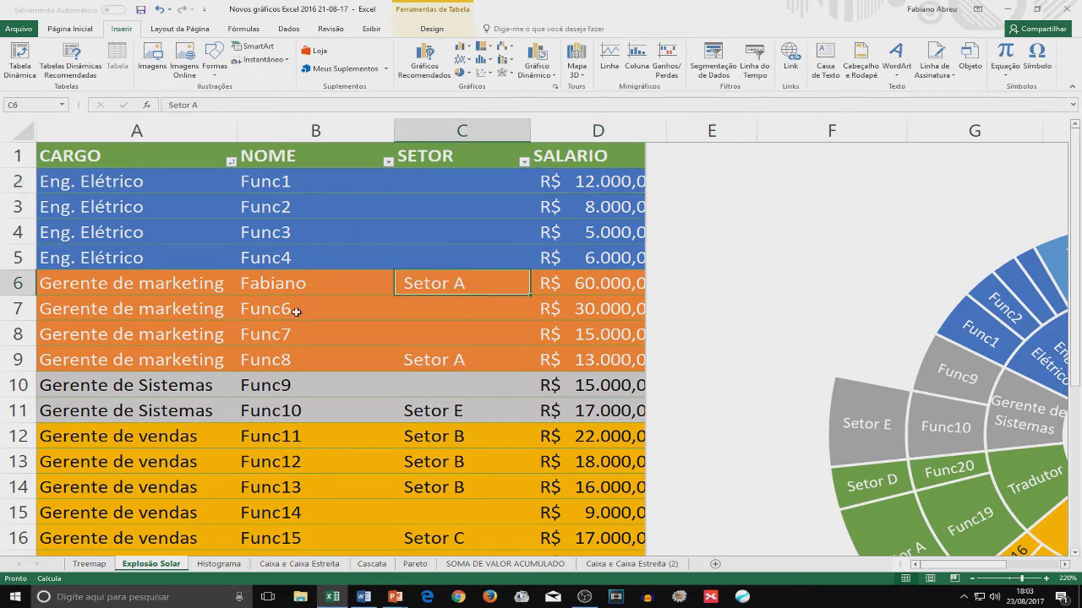
{"action": "left_click", "coordinate": [445, 311]}
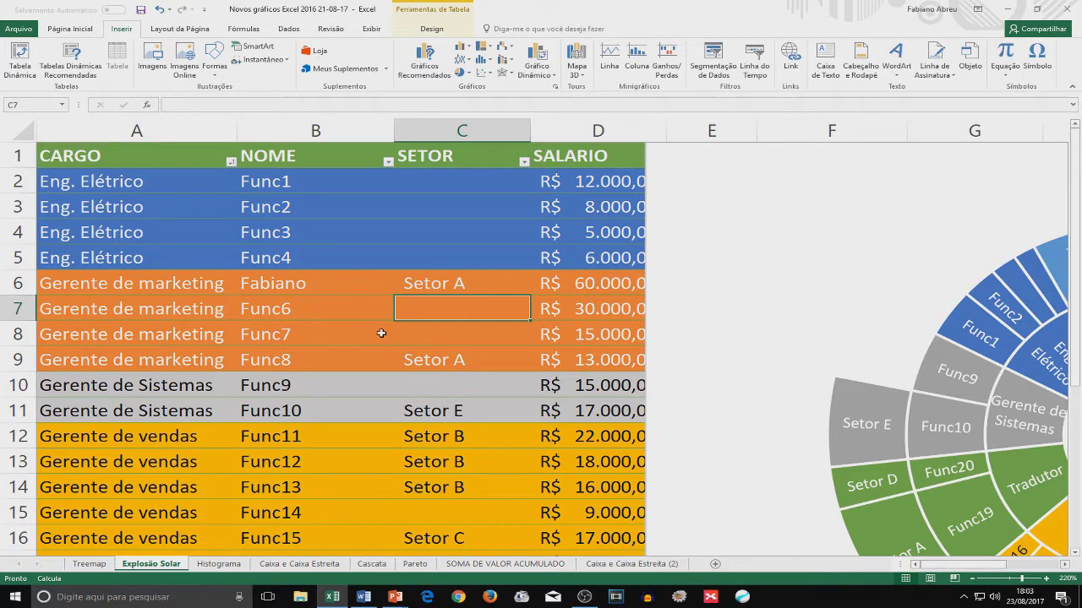
{"action": "left_click_drag", "start_coordinate": [435, 179], "coordinate": [447, 256]}
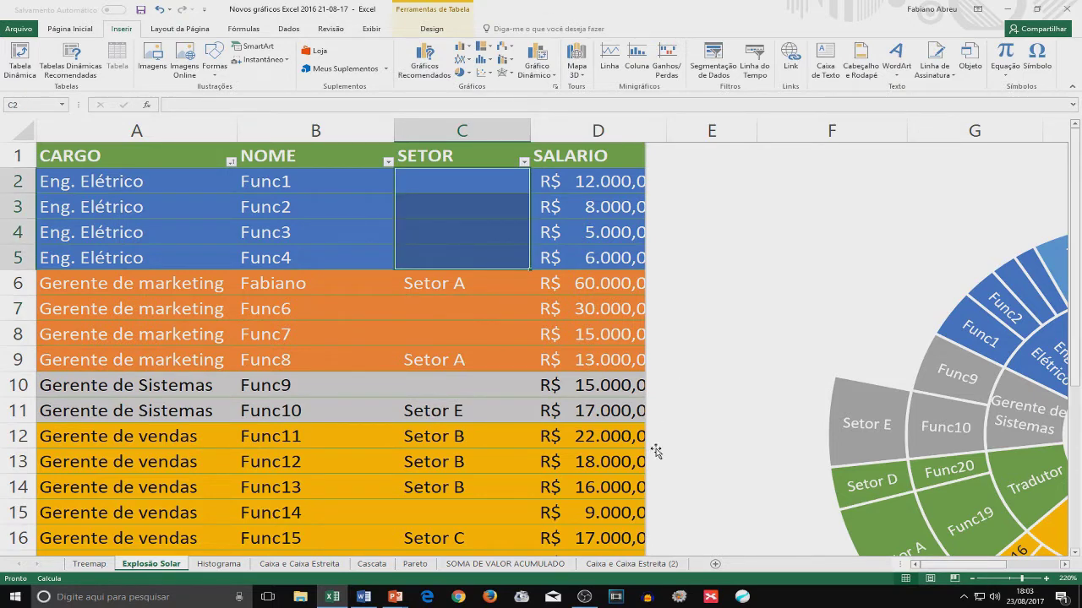
Step: Set the sheet zoom to 150% so that the whole table and the sunburst chart can be examined together
{"action": "scroll", "coordinate": [947, 490], "scroll_direction": "down", "scroll_amount": 2}
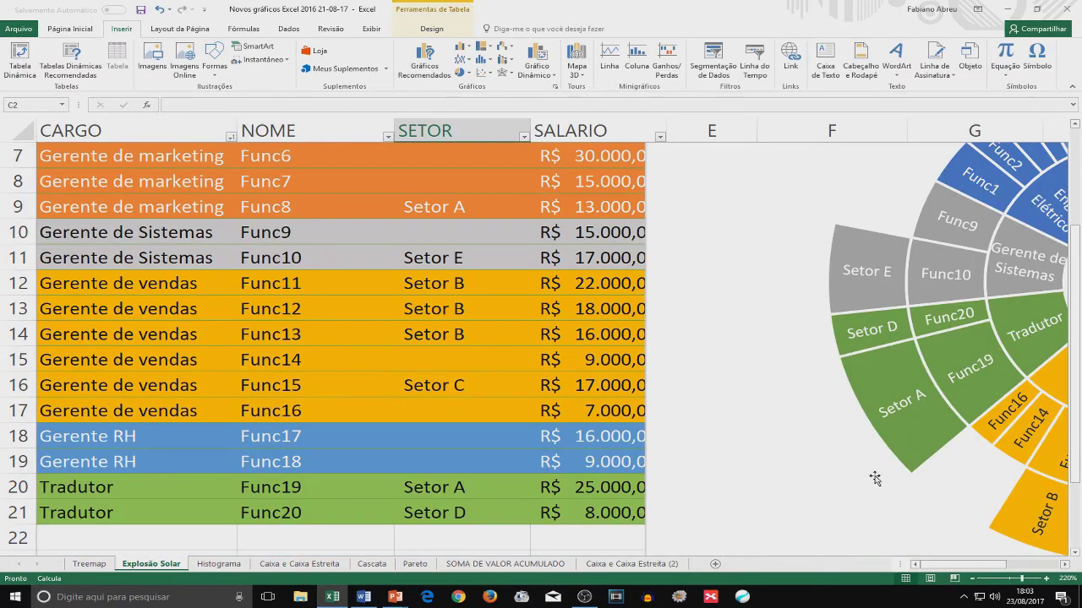
{"action": "left_click_drag", "start_coordinate": [1020, 579], "coordinate": [1008, 580]}
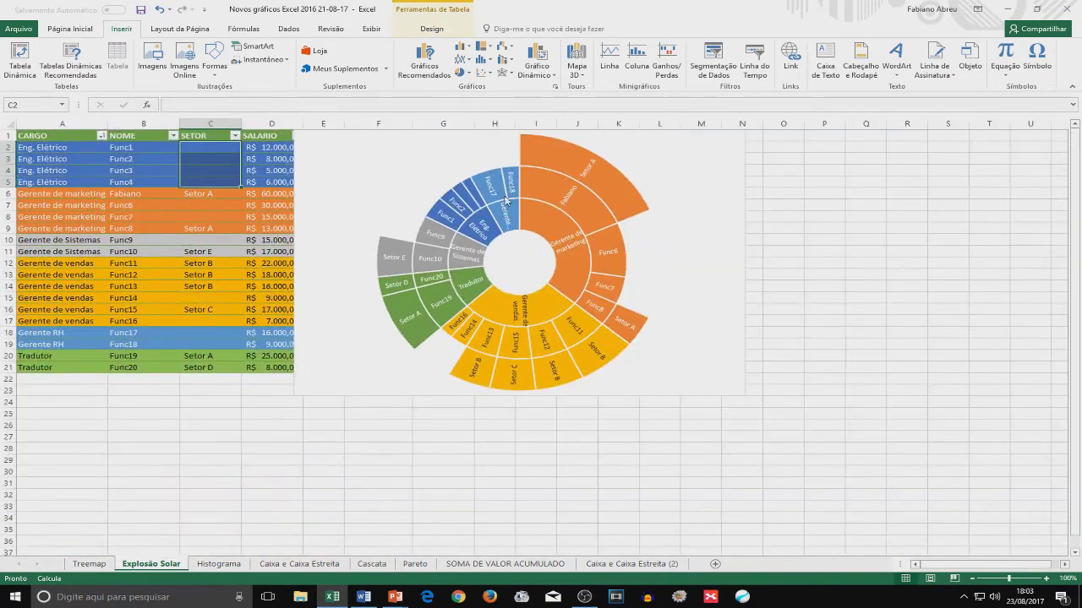
{"action": "left_click", "coordinate": [1047, 580]}
{"action": "left_click", "coordinate": [1046, 579]}
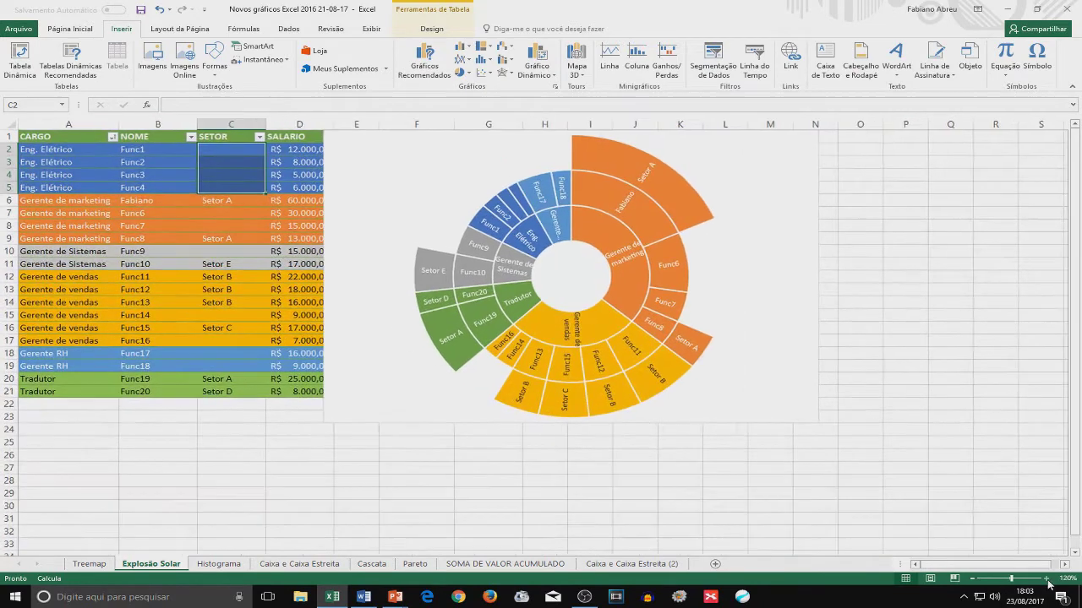
{"action": "left_click", "coordinate": [1047, 579]}
{"action": "left_click", "coordinate": [1047, 580]}
{"action": "left_click", "coordinate": [1047, 580]}
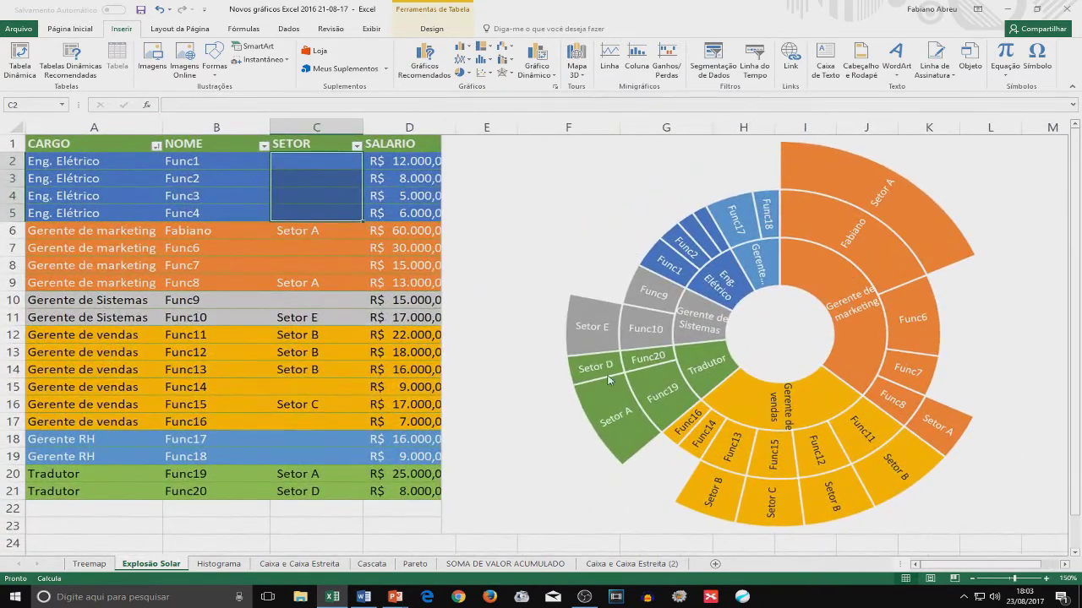
Step: Examine the marketing managers' SETOR cells, including the empty C7, then bring the sunburst chart into full view
{"action": "left_click_drag", "start_coordinate": [275, 231], "coordinate": [280, 249]}
{"action": "left_click", "coordinate": [280, 249]}
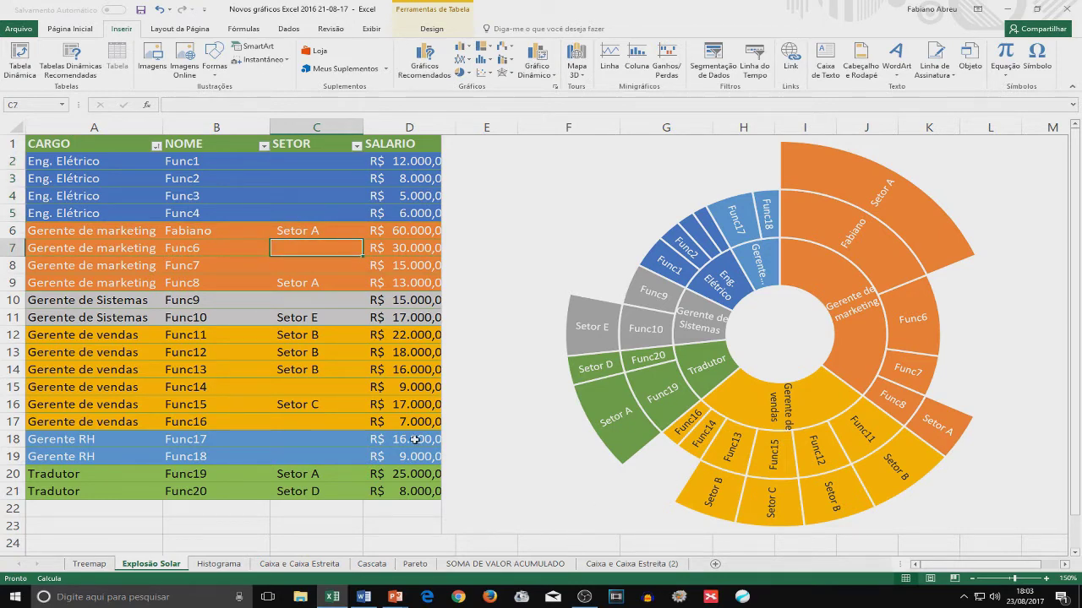
{"action": "left_click", "coordinate": [741, 326]}
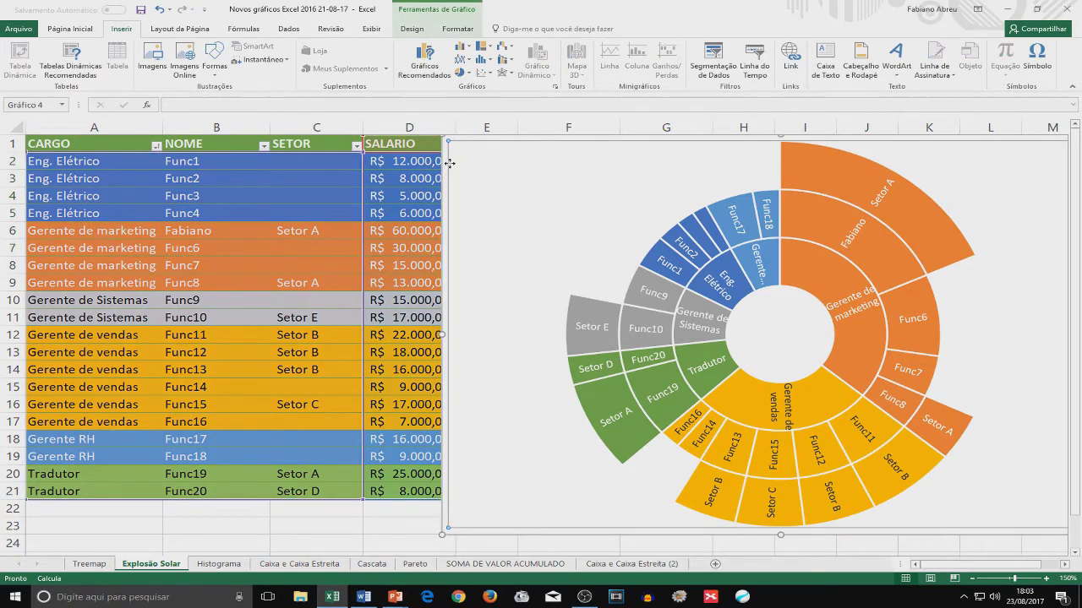
{"action": "scroll", "coordinate": [672, 575], "scroll_direction": "up", "scroll_amount": 4}
{"action": "left_click_drag", "start_coordinate": [944, 566], "coordinate": [1005, 565]}
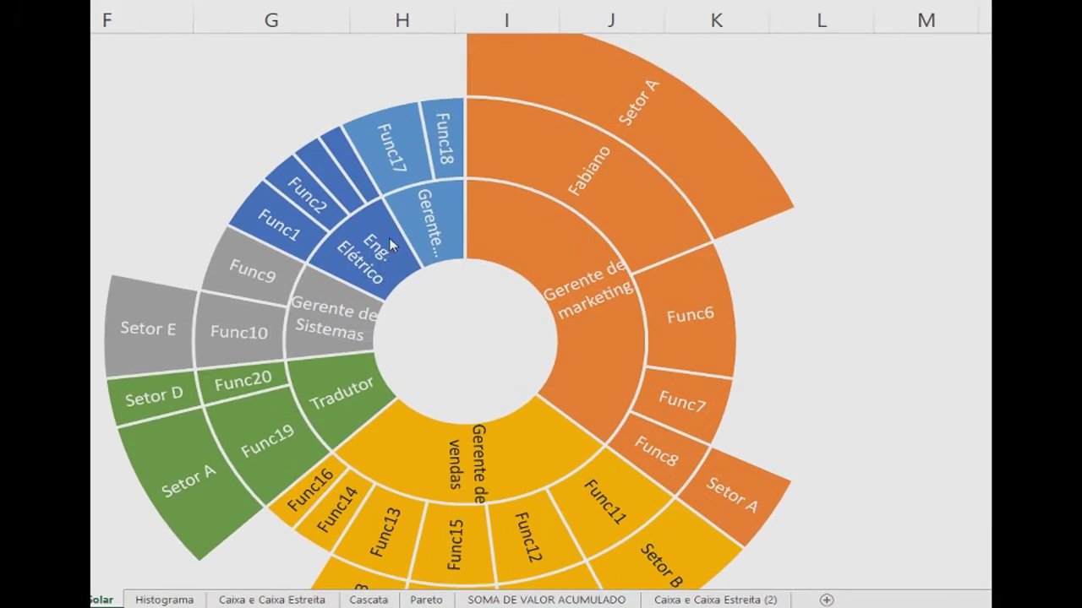
Step: Examine the Gerente RH segment, its shortened label and the data label options in the sunburst chart
{"action": "left_click", "coordinate": [433, 228]}
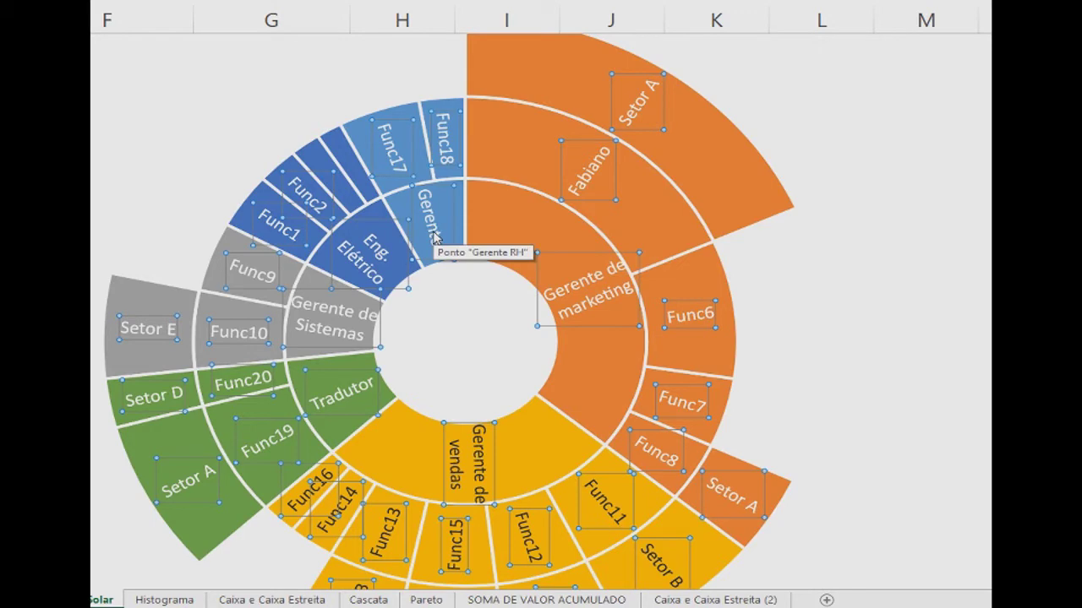
{"action": "left_click", "coordinate": [512, 237]}
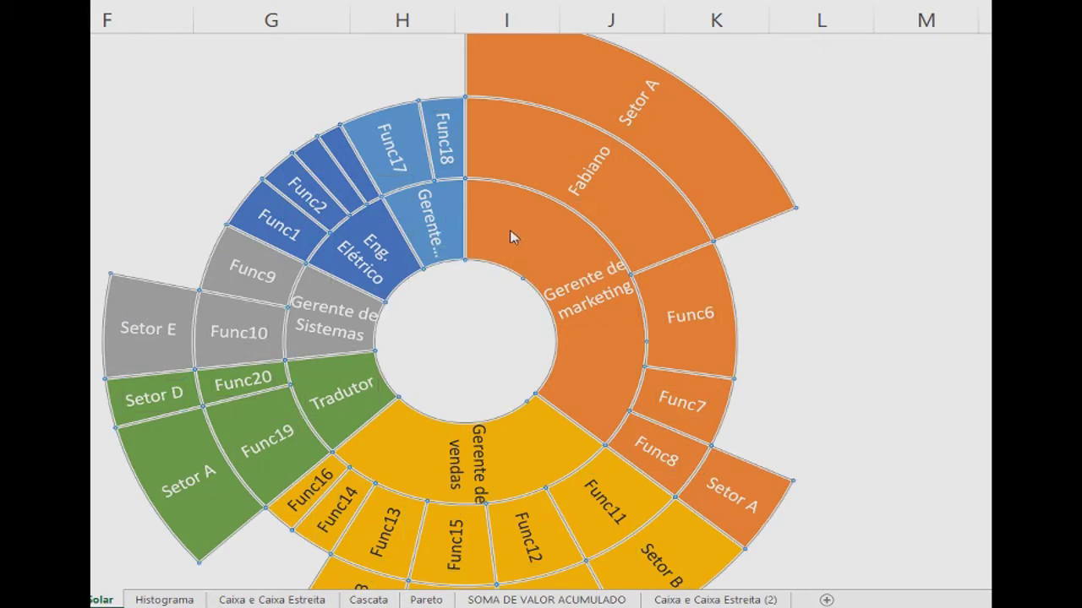
{"action": "right_click", "coordinate": [429, 221]}
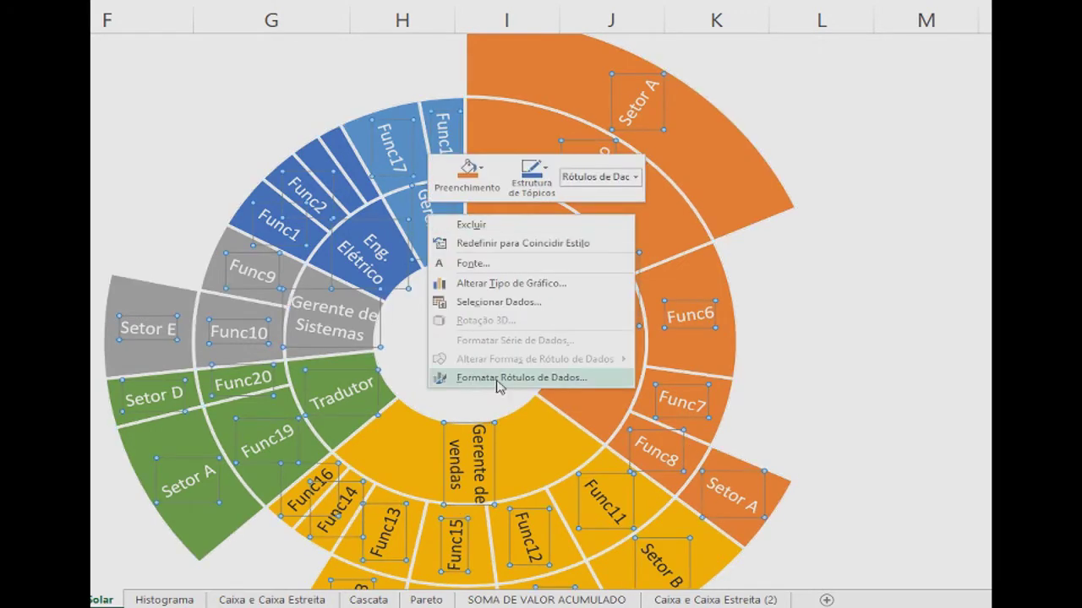
{"action": "key", "text": "Escape"}
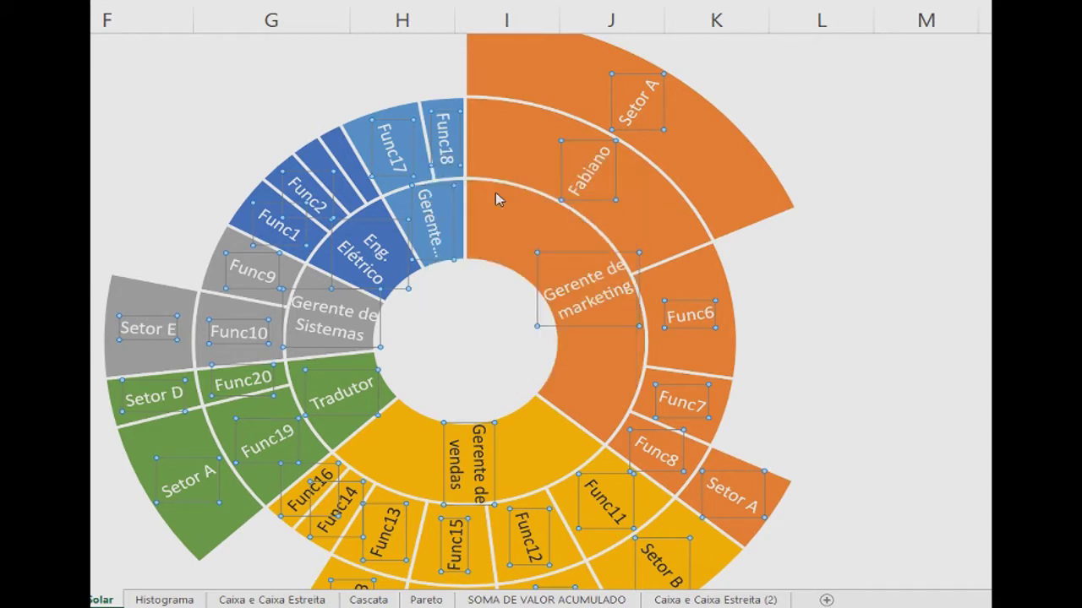
Step: Move the sunburst chart next to the table, just beyond the SALARIO column
{"action": "left_click", "coordinate": [544, 216]}
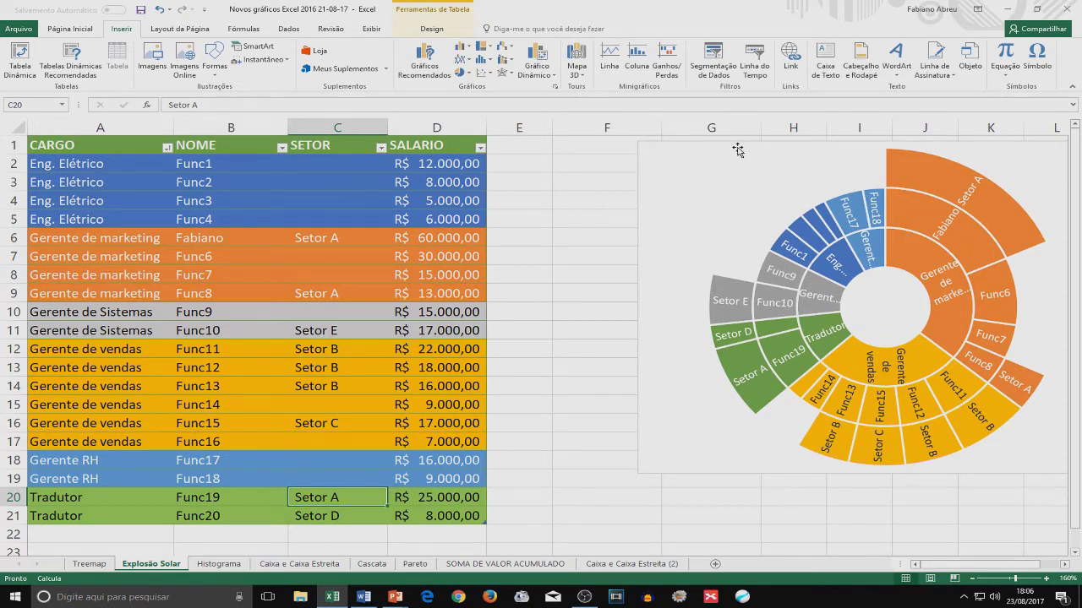
{"action": "left_click_drag", "start_coordinate": [740, 146], "coordinate": [611, 153]}
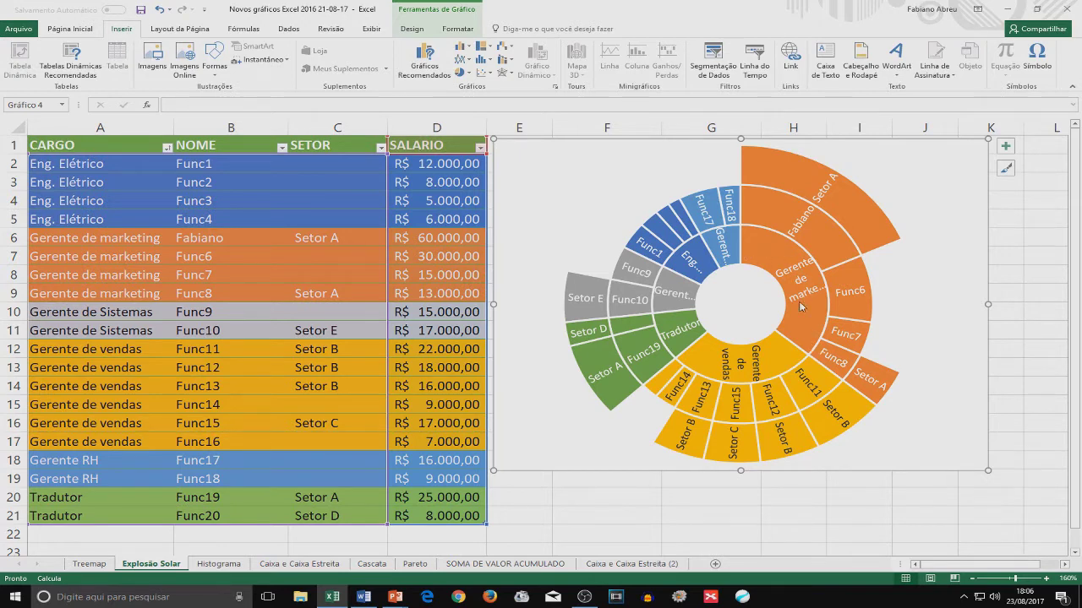
Step: Switch to the Word course document and review the opening paragraph of the Explosão Solar section
{"action": "key", "text": "alt+Tab"}
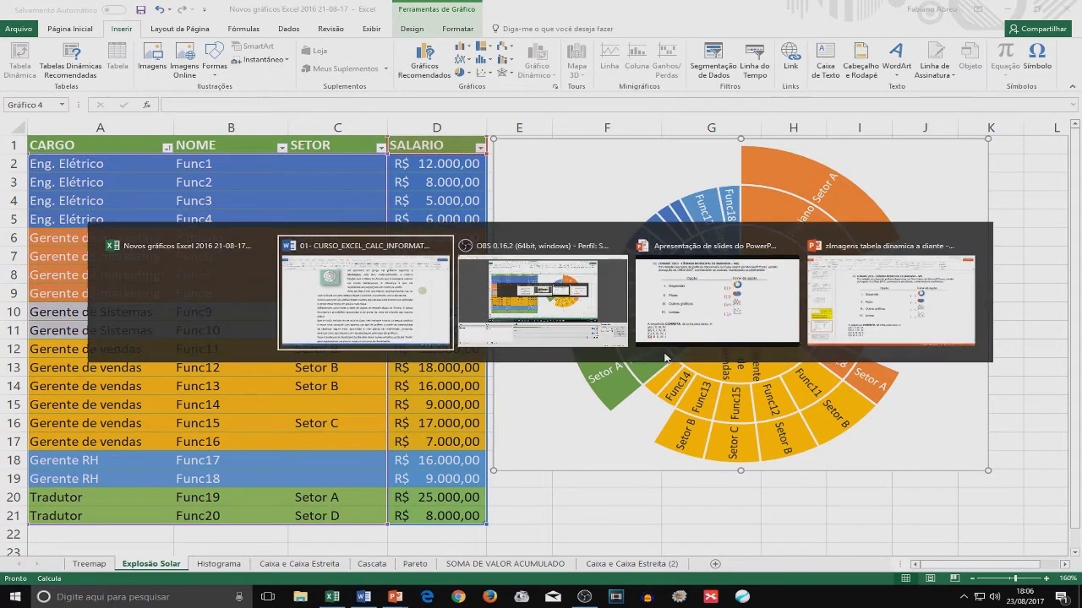
{"action": "left_click", "coordinate": [397, 300]}
{"action": "scroll", "coordinate": [696, 216], "scroll_direction": "up", "scroll_amount": 2}
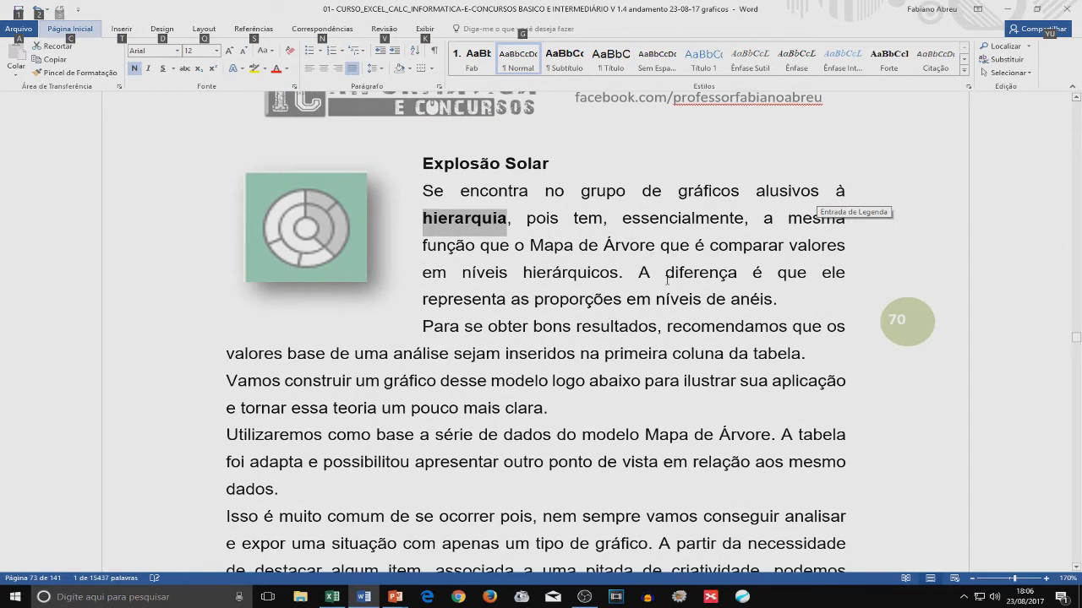
{"action": "key", "text": "alt+Tab"}
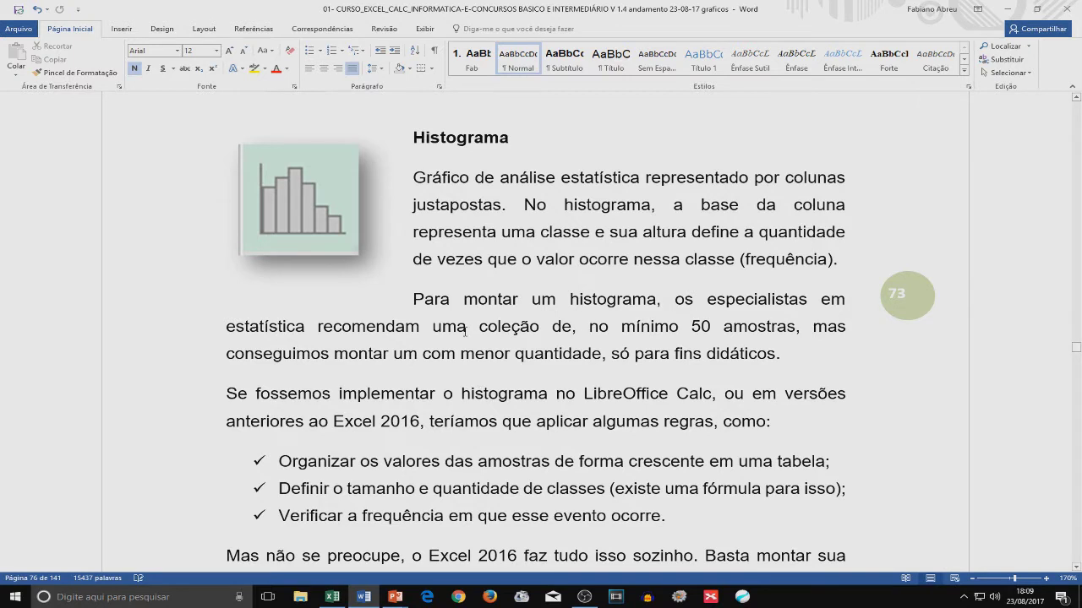
Step: Make the word "justapostas." bold in the first paragraph of the Histograma section
{"action": "left_click_drag", "start_coordinate": [506, 206], "coordinate": [435, 210]}
{"action": "key", "text": "ctrl+n"}
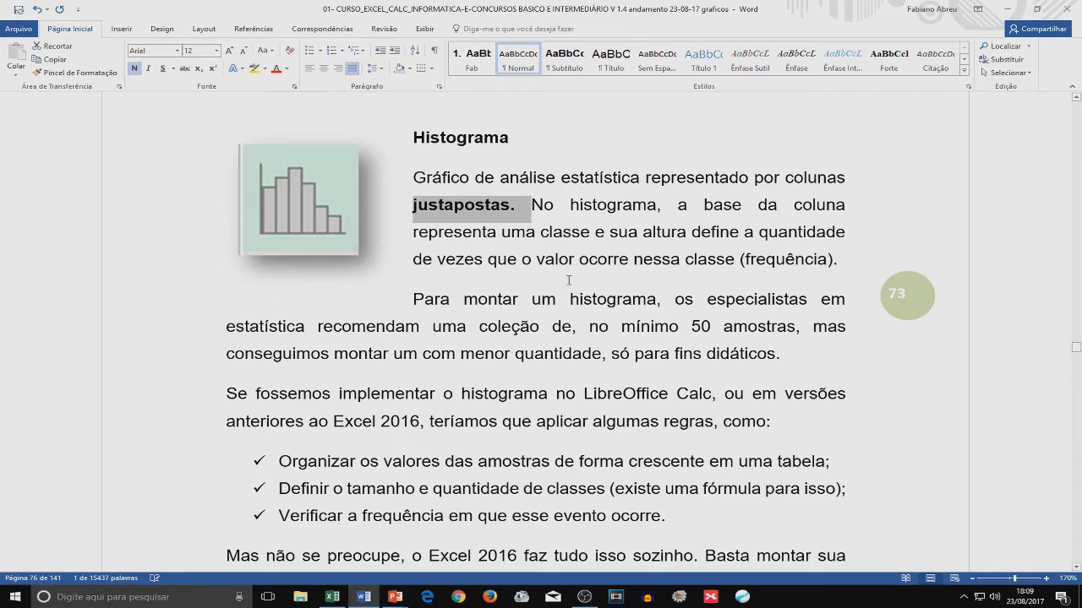
Step: Switch to Excel and examine the Assaltos and Horário columns, checking the times of the first assaults, Assalto1 and Assalto2
{"action": "key", "text": "alt+Tab"}
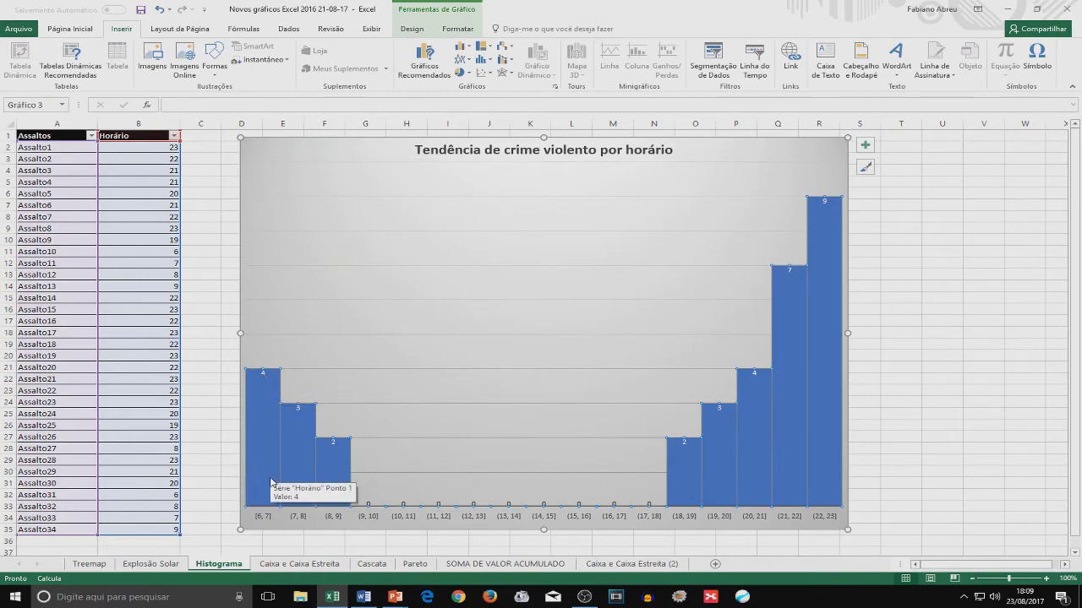
{"action": "scroll", "coordinate": [271, 505], "scroll_direction": "down", "scroll_amount": 2}
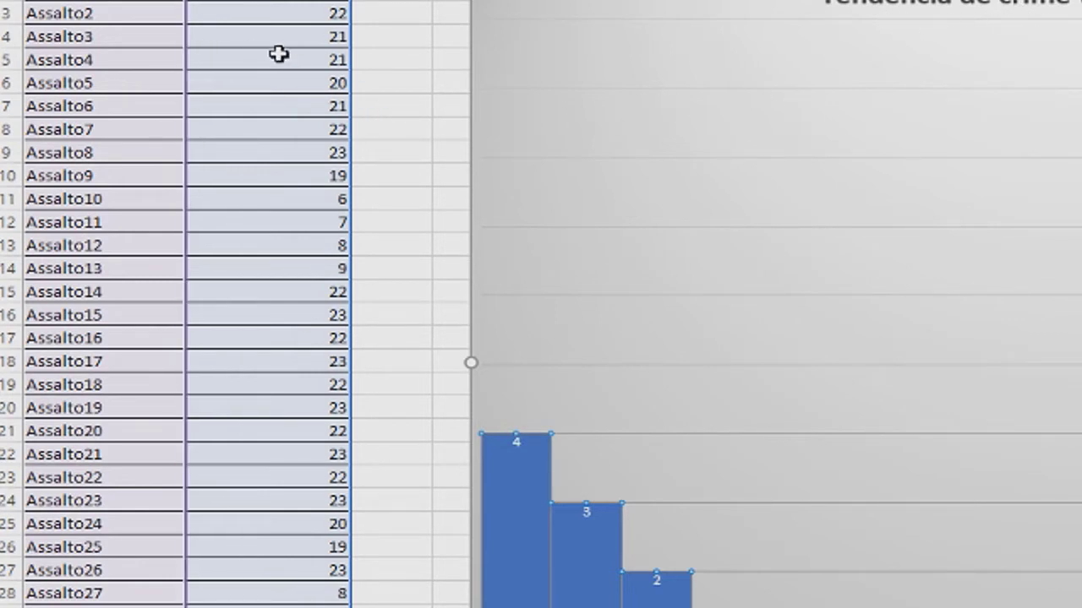
{"action": "scroll", "coordinate": [406, 48], "scroll_direction": "up", "scroll_amount": 1}
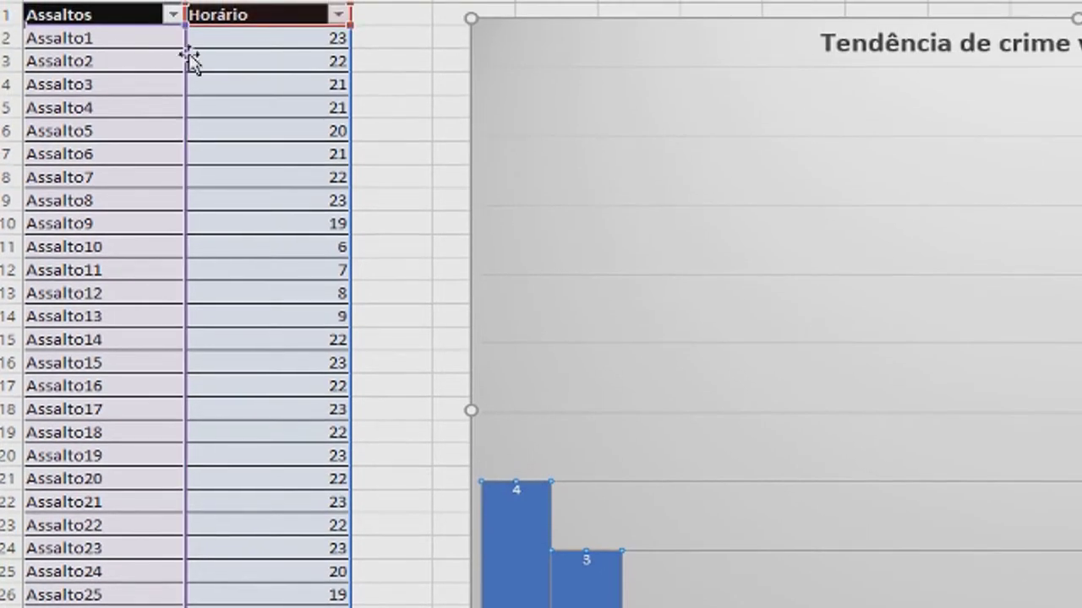
{"action": "left_click", "coordinate": [81, 39]}
{"action": "left_click", "coordinate": [272, 43]}
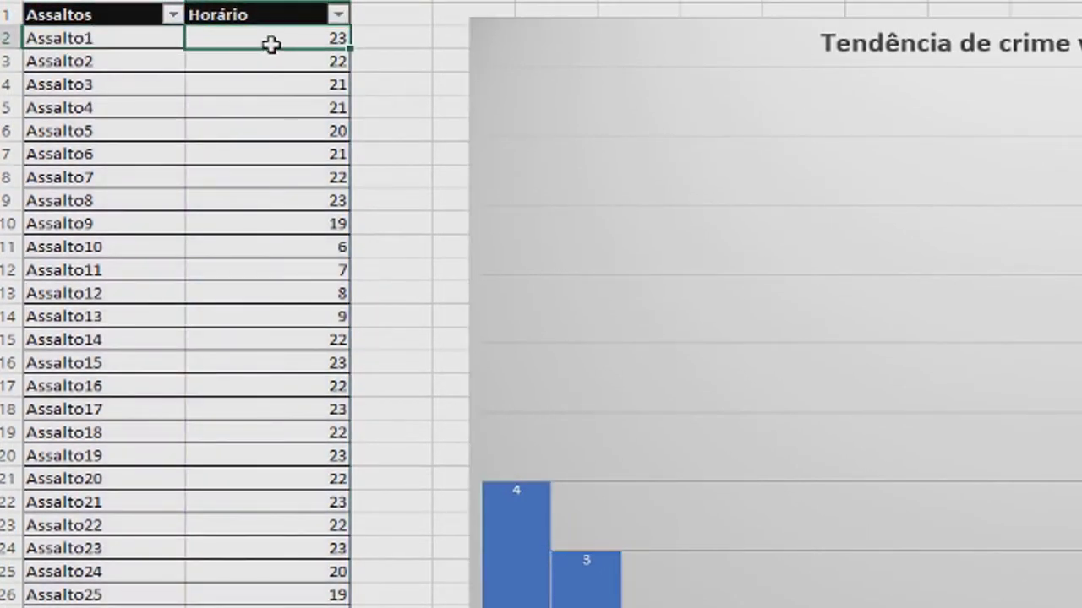
{"action": "left_click", "coordinate": [302, 65]}
{"action": "left_click", "coordinate": [314, 44]}
Step: Move the histogram chart up against the Horário column and enlarge it slightly from its lower corner
{"action": "left_click_drag", "start_coordinate": [995, 20], "coordinate": [878, 10]}
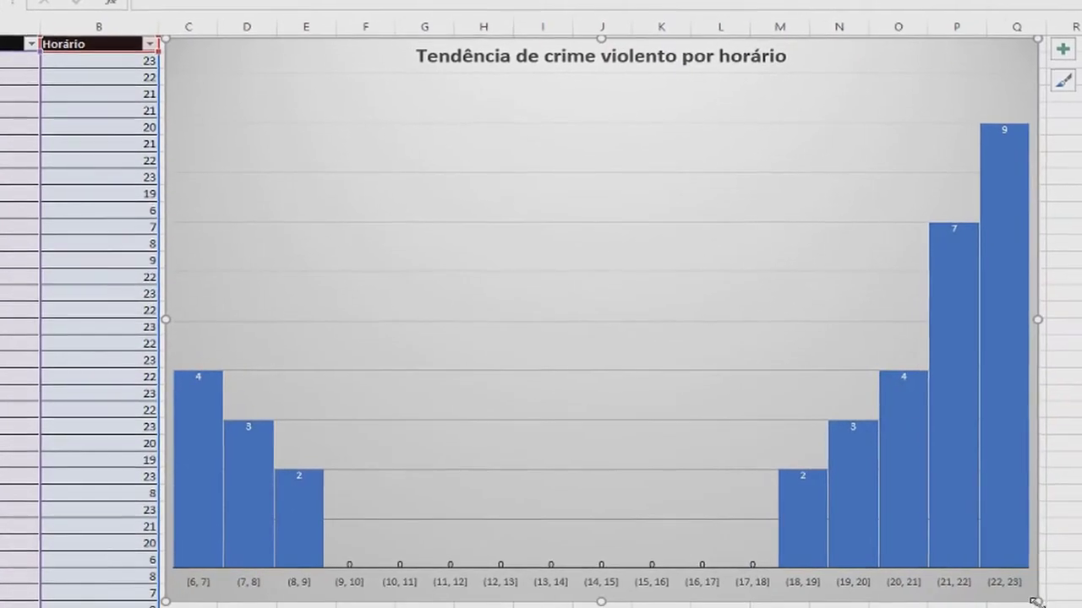
{"action": "left_click_drag", "start_coordinate": [1037, 602], "coordinate": [1080, 607]}
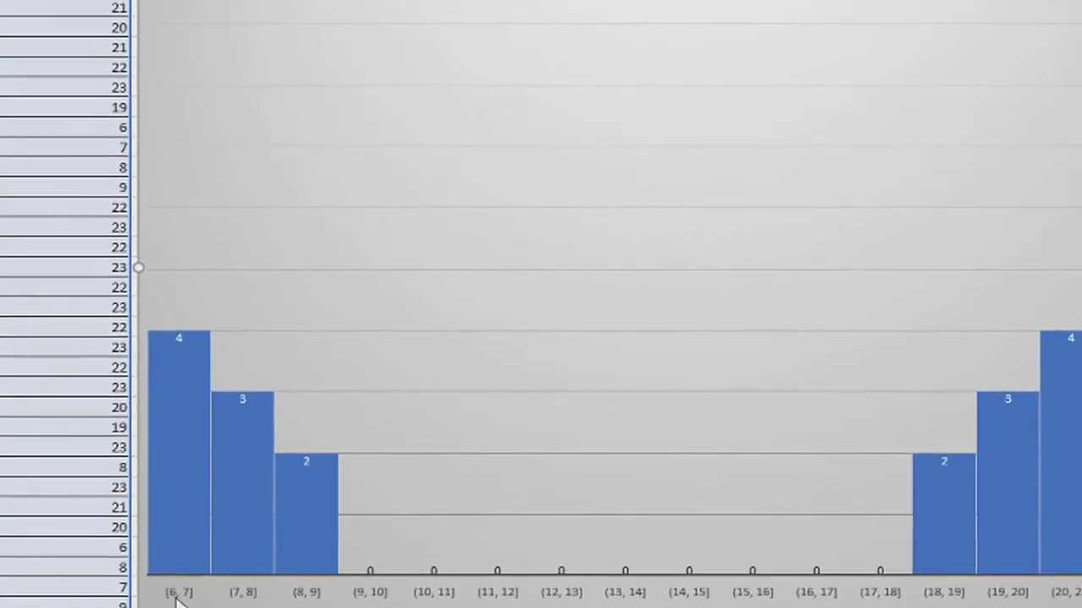
Step: Widen the bins on the histogram's horizontal axis so the classes run [6, 11], (11, 16], and inspect the first column
{"action": "right_click", "coordinate": [178, 594]}
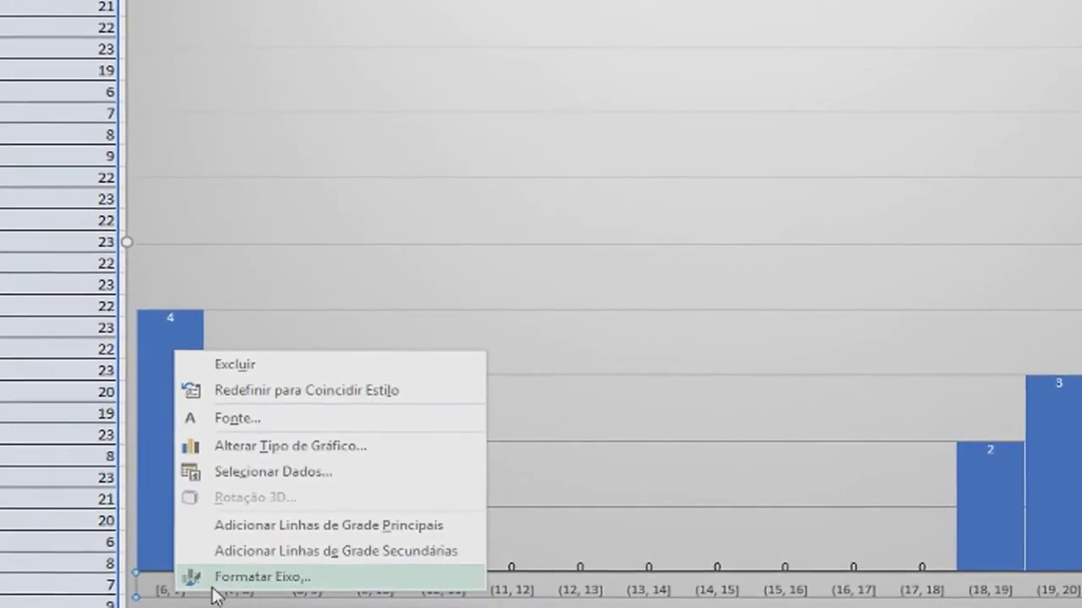
{"action": "left_click", "coordinate": [218, 581]}
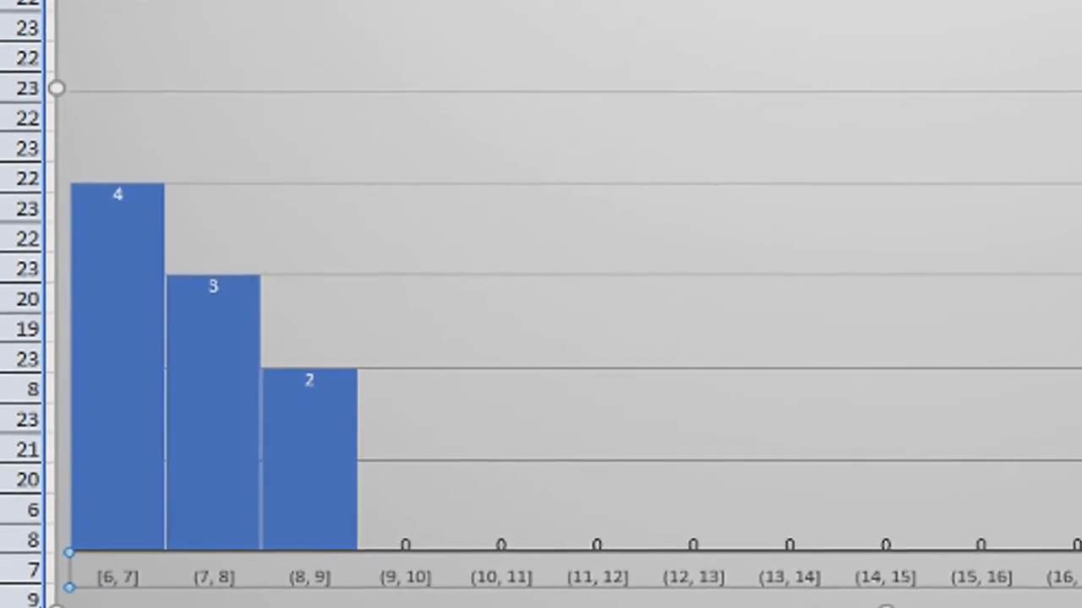
{"action": "key", "text": "Return"}
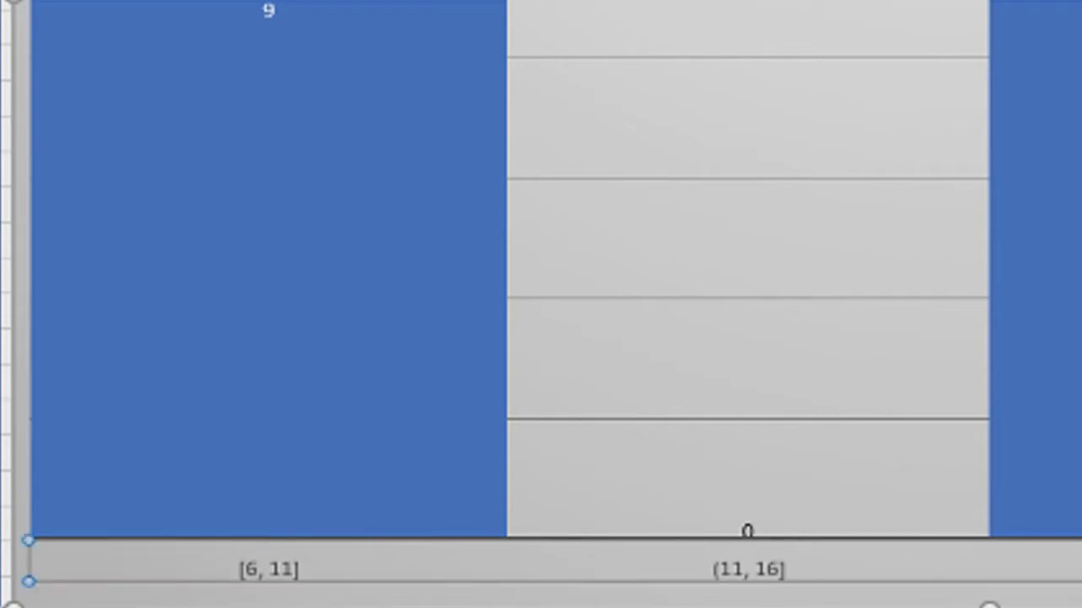
{"action": "mouse_move", "coordinate": [272, 37]}
{"action": "mouse_move", "coordinate": [351, 210]}
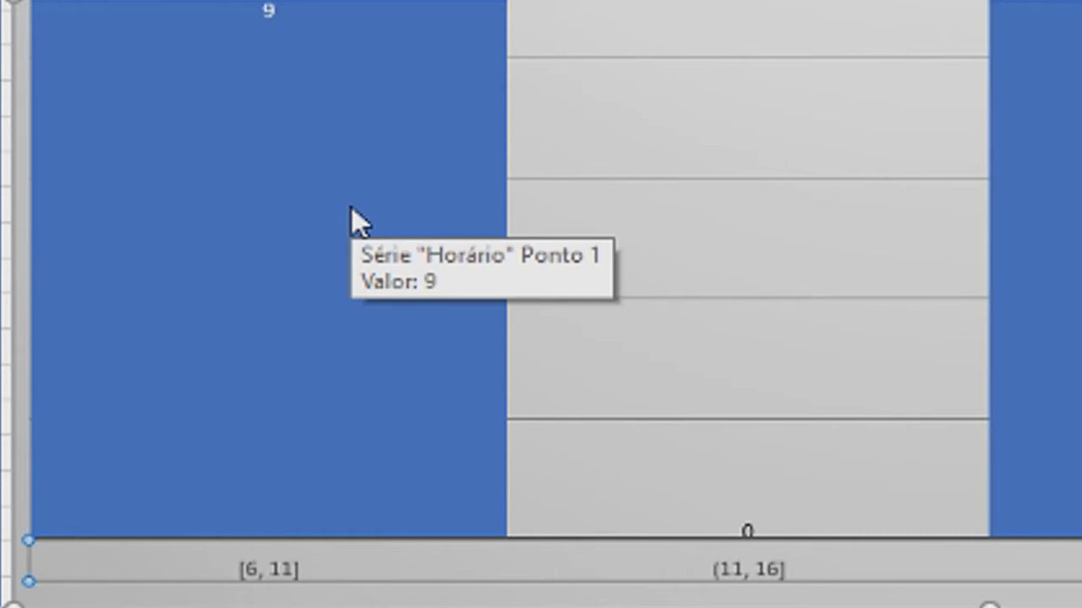
Step: Restore the histogram's narrower axis bins, [6, 7], (7, 8] and so on, and close the axis formatting options
{"action": "left_click", "coordinate": [197, 585]}
{"action": "left_click", "coordinate": [269, 583]}
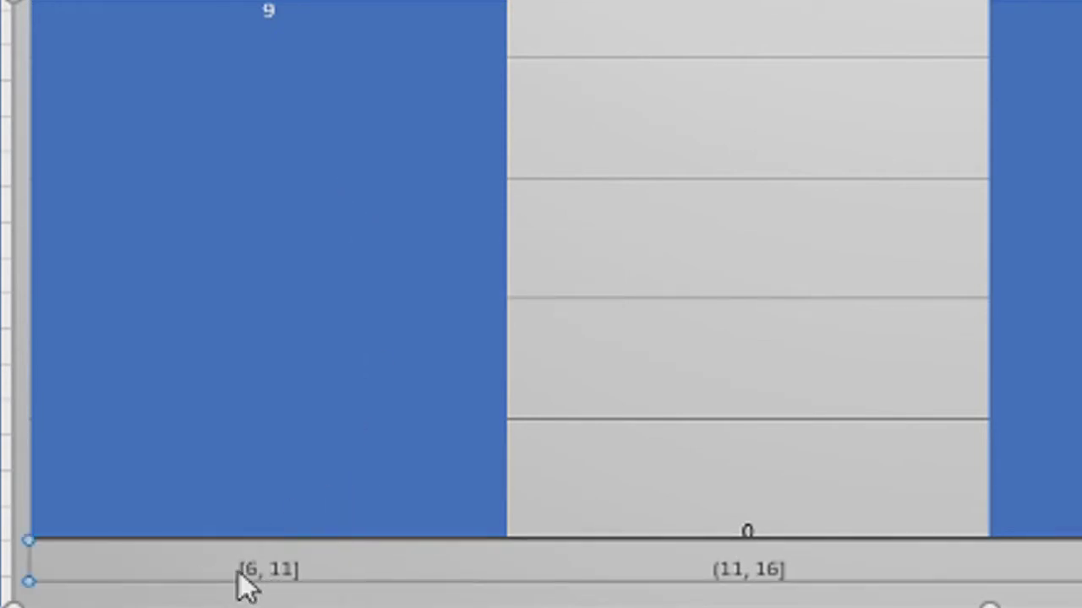
{"action": "right_click", "coordinate": [241, 585]}
{"action": "left_click", "coordinate": [331, 561]}
{"action": "key", "text": "Return"}
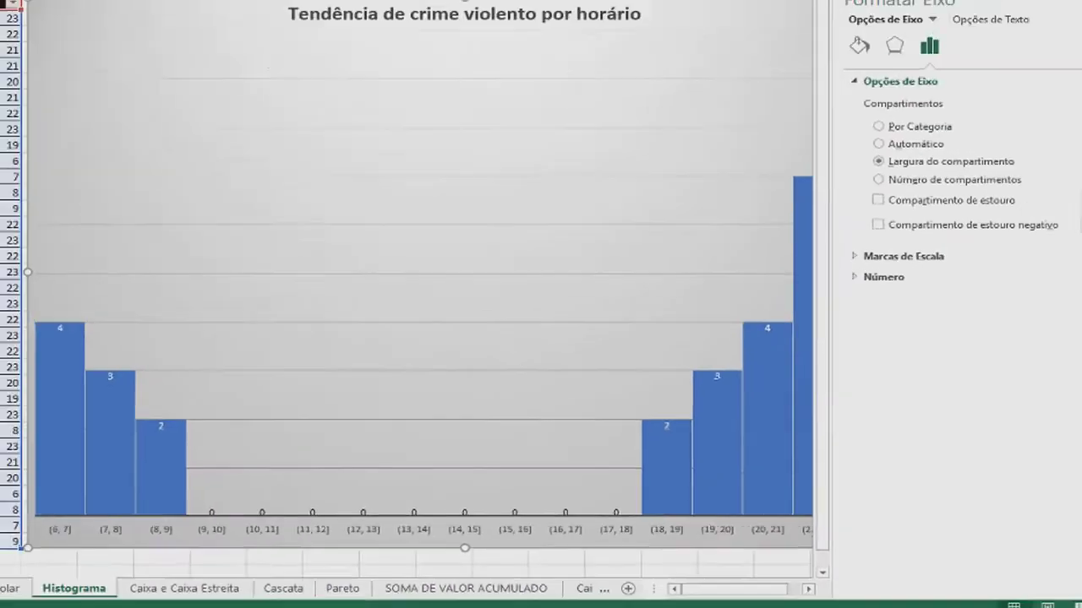
{"action": "left_click", "coordinate": [1072, 130]}
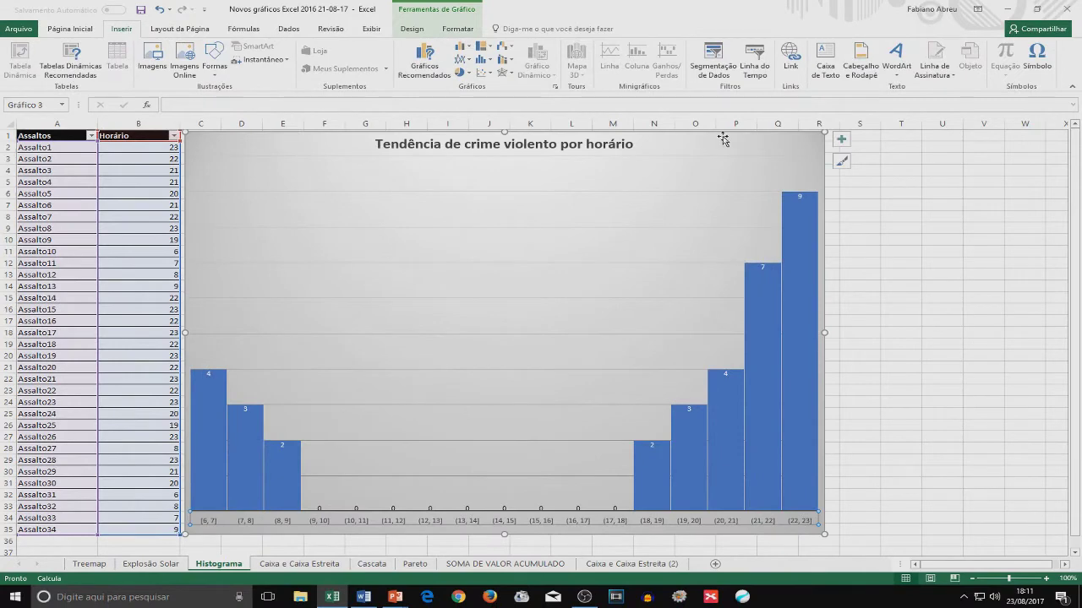
Step: Move the histogram chart slightly away from the table so that it starts at about column D
{"action": "left_click_drag", "start_coordinate": [689, 134], "coordinate": [724, 141]}
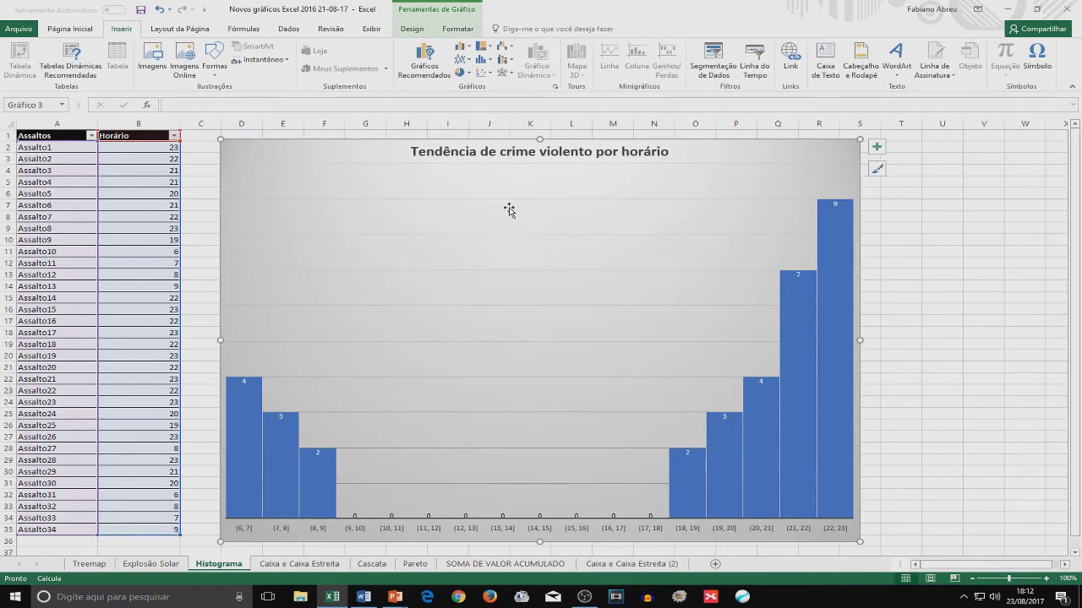
{"action": "left_click_drag", "start_coordinate": [448, 141], "coordinate": [454, 136]}
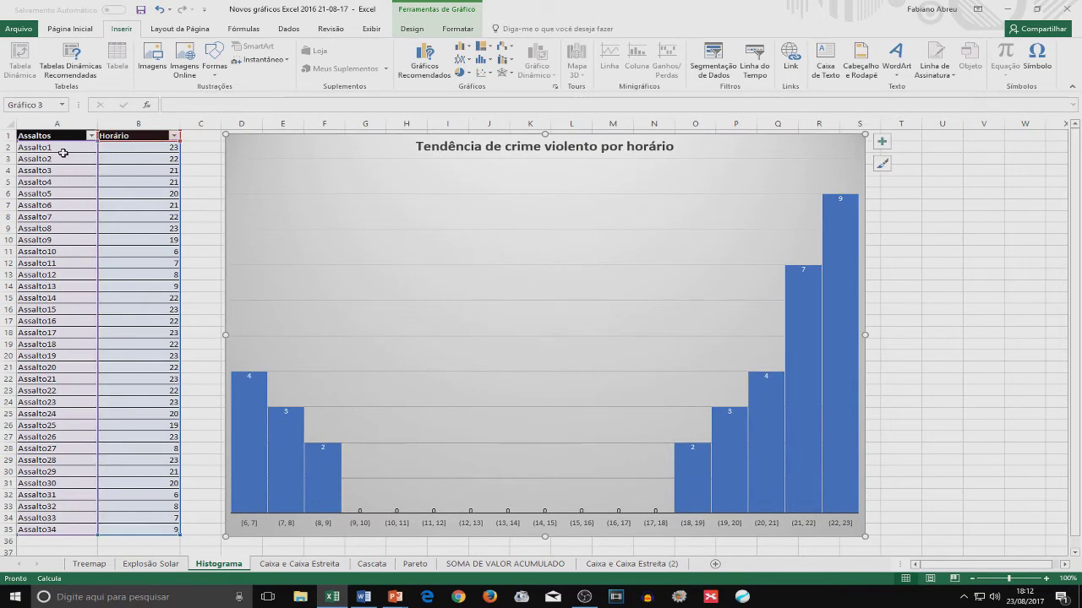
Step: Examine the assault rows and their Horário values, highlighting the entry for Assalto11
{"action": "scroll", "coordinate": [57, 334], "scroll_direction": "down", "scroll_amount": 1}
{"action": "scroll", "coordinate": [72, 410], "scroll_direction": "up", "scroll_amount": 1}
{"action": "left_click", "coordinate": [59, 263]}
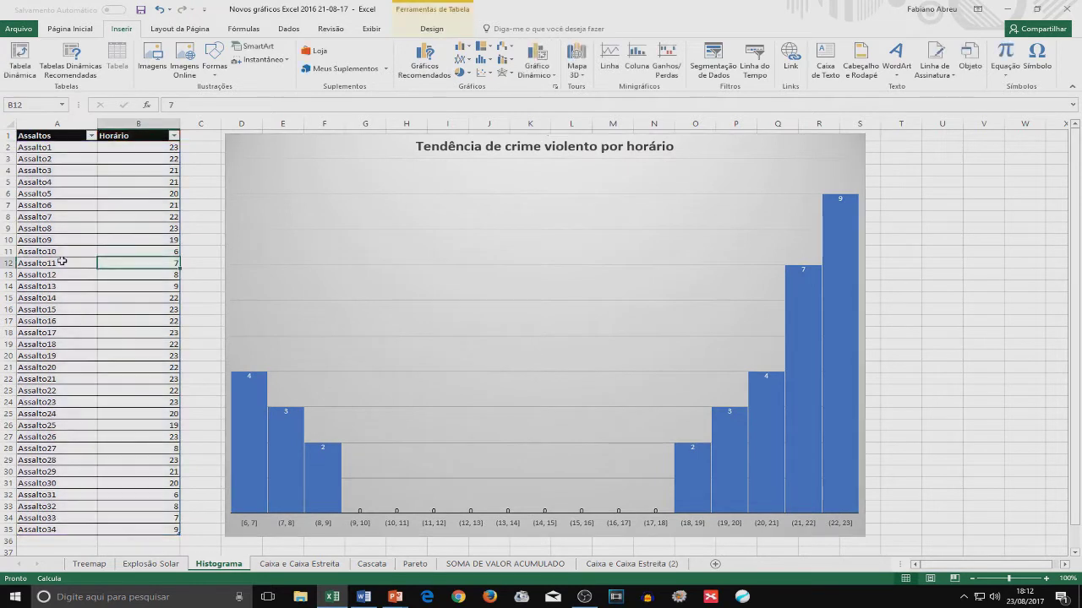
{"action": "left_click", "coordinate": [134, 333]}
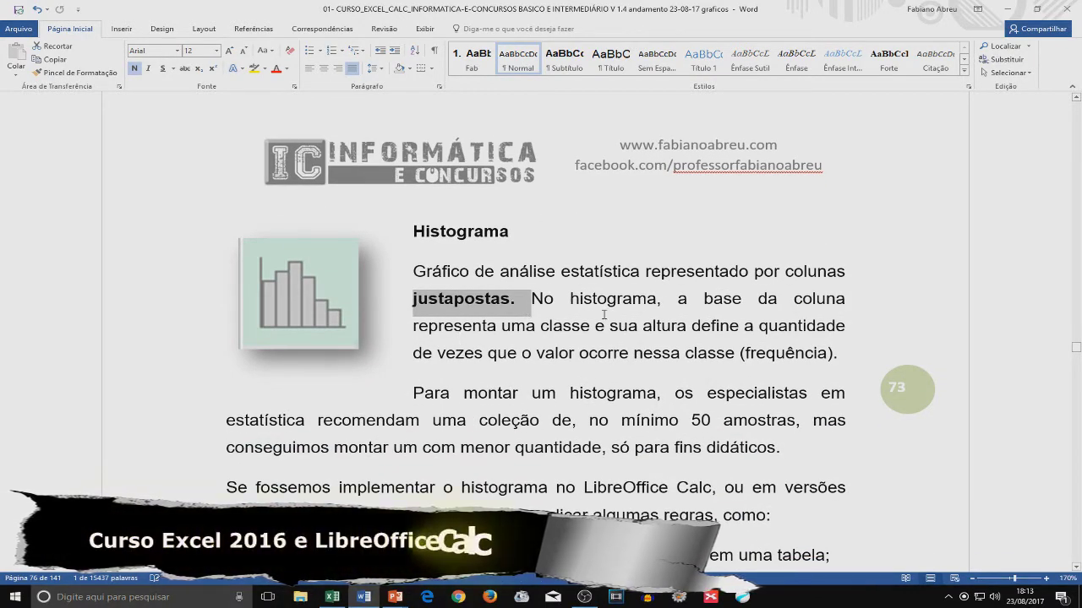
Step: Read through the Histograma section of the course document, including its rules, assault example and analysis, down to the Curiosidade heading
{"action": "scroll", "coordinate": [516, 298], "scroll_direction": "down", "scroll_amount": 1}
{"action": "scroll", "coordinate": [516, 297], "scroll_direction": "down", "scroll_amount": 8}
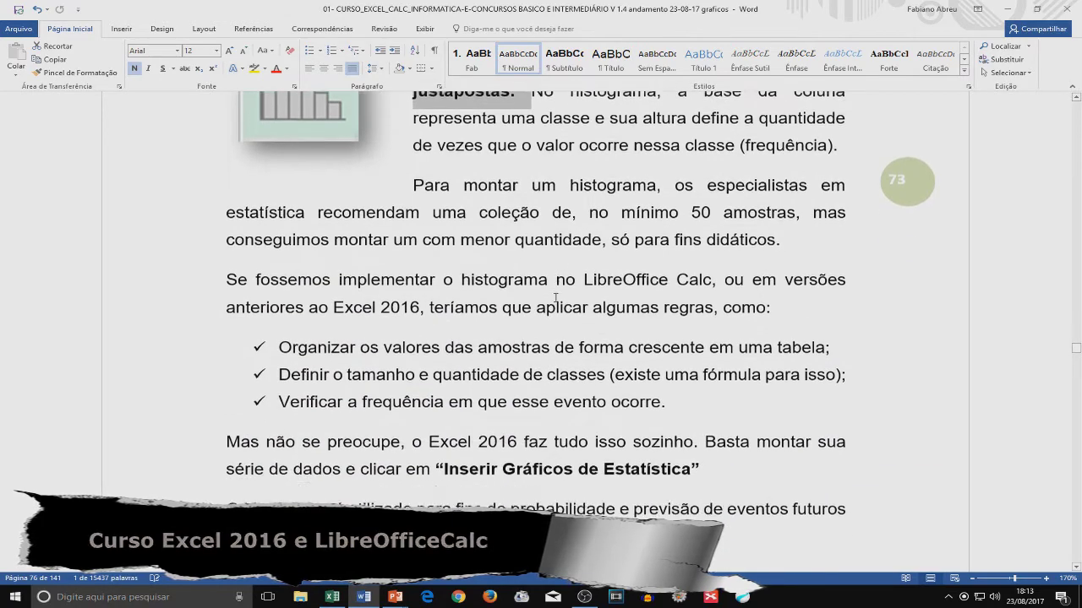
{"action": "scroll", "coordinate": [534, 286], "scroll_direction": "up", "scroll_amount": 5}
{"action": "scroll", "coordinate": [533, 286], "scroll_direction": "up", "scroll_amount": 1}
{"action": "scroll", "coordinate": [533, 285], "scroll_direction": "down", "scroll_amount": 10}
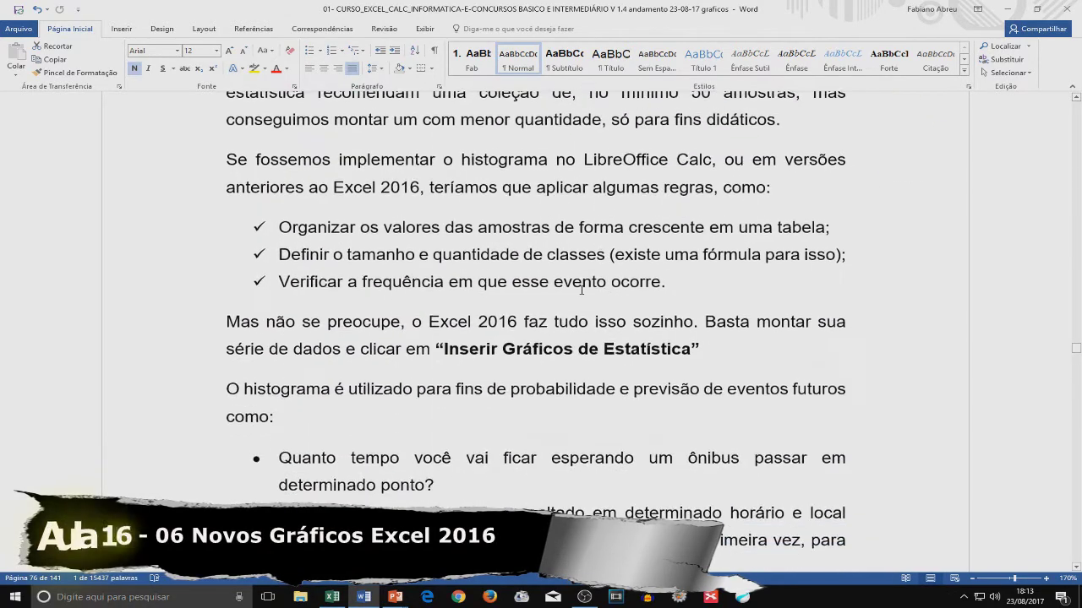
{"action": "scroll", "coordinate": [623, 230], "scroll_direction": "down", "scroll_amount": 12}
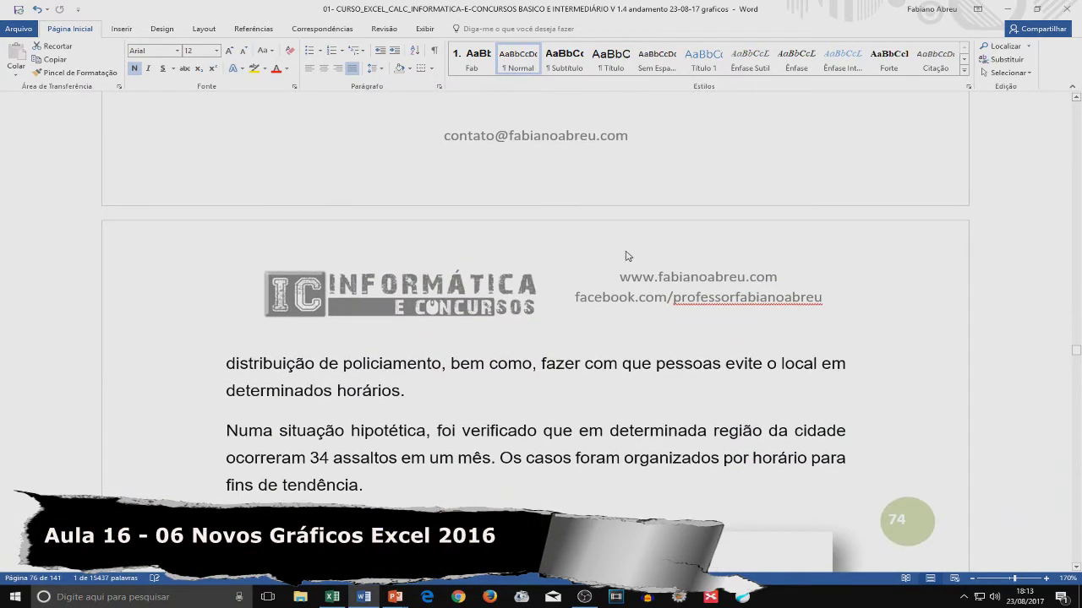
{"action": "scroll", "coordinate": [628, 256], "scroll_direction": "down", "scroll_amount": 15}
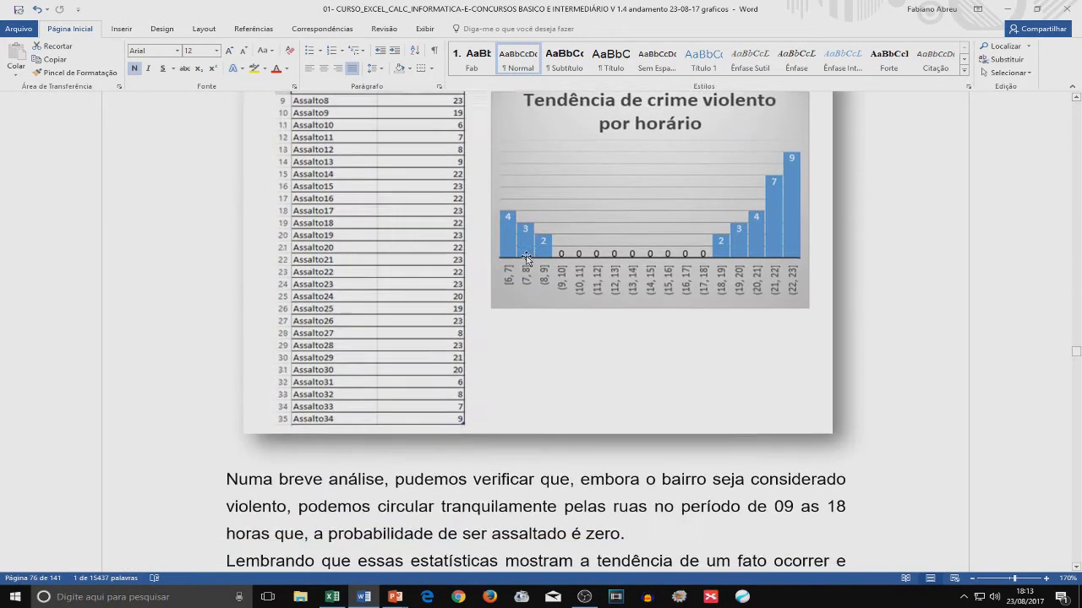
{"action": "scroll", "coordinate": [587, 258], "scroll_direction": "down", "scroll_amount": 7}
{"action": "scroll", "coordinate": [406, 280], "scroll_direction": "down", "scroll_amount": 18}
{"action": "scroll", "coordinate": [473, 230], "scroll_direction": "up", "scroll_amount": 4}
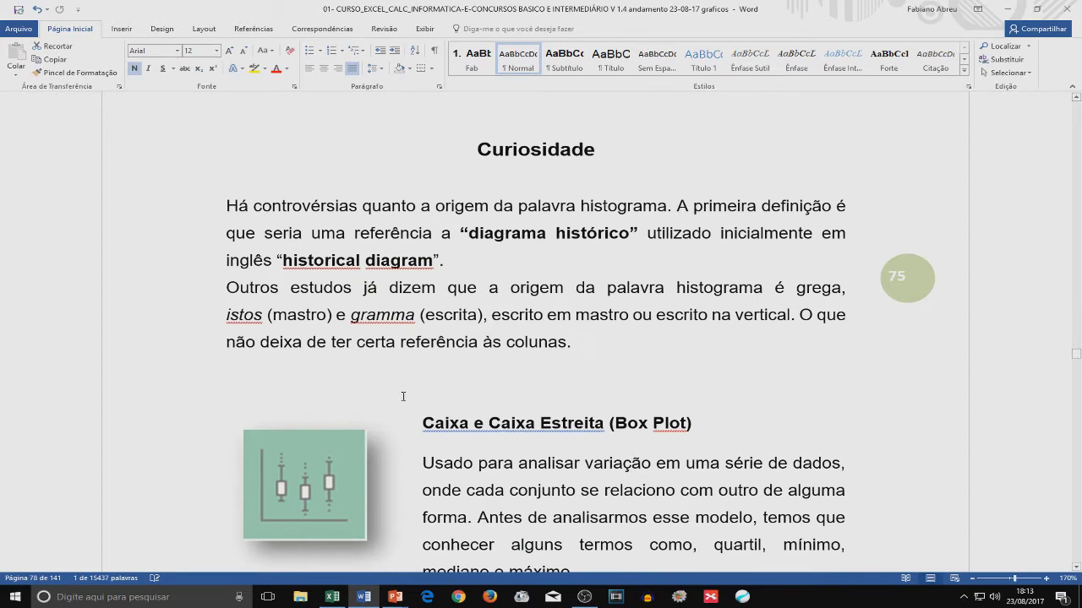
Step: Correct "relaciono" to "relaciona" in the introductory paragraph of the Caixa e Caixa Estreita (Box Plot) section
{"action": "scroll", "coordinate": [589, 378], "scroll_direction": "down", "scroll_amount": 6}
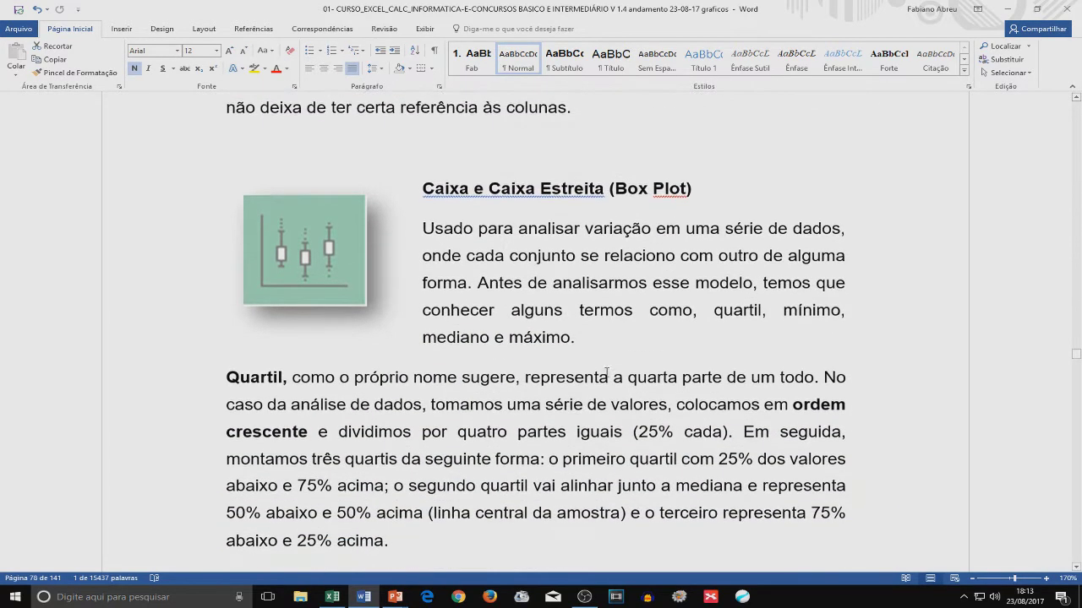
{"action": "scroll", "coordinate": [607, 372], "scroll_direction": "down", "scroll_amount": 1}
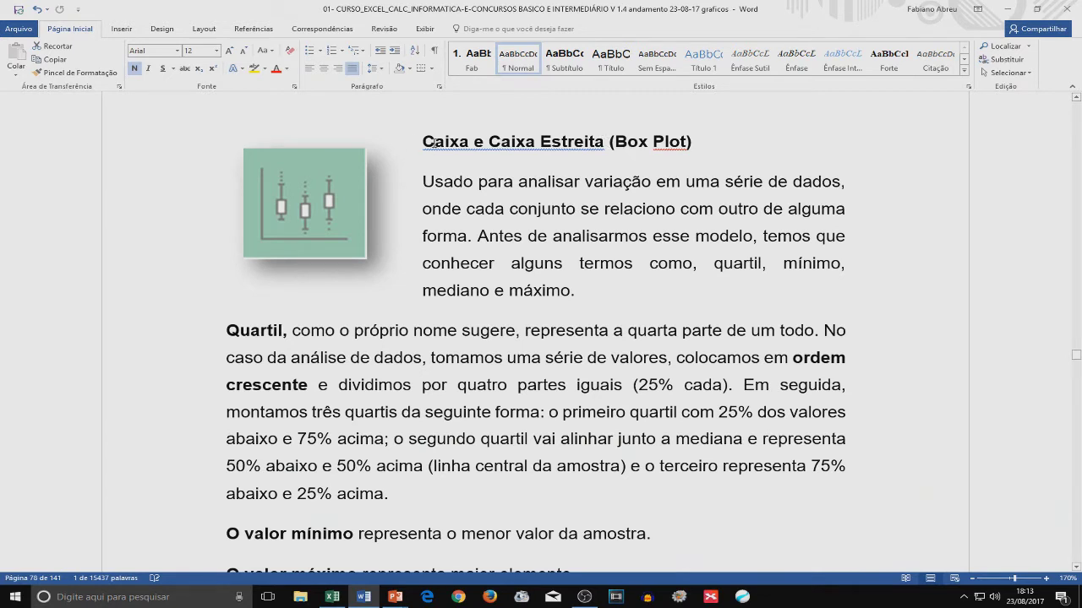
{"action": "left_click_drag", "start_coordinate": [423, 141], "coordinate": [608, 141]}
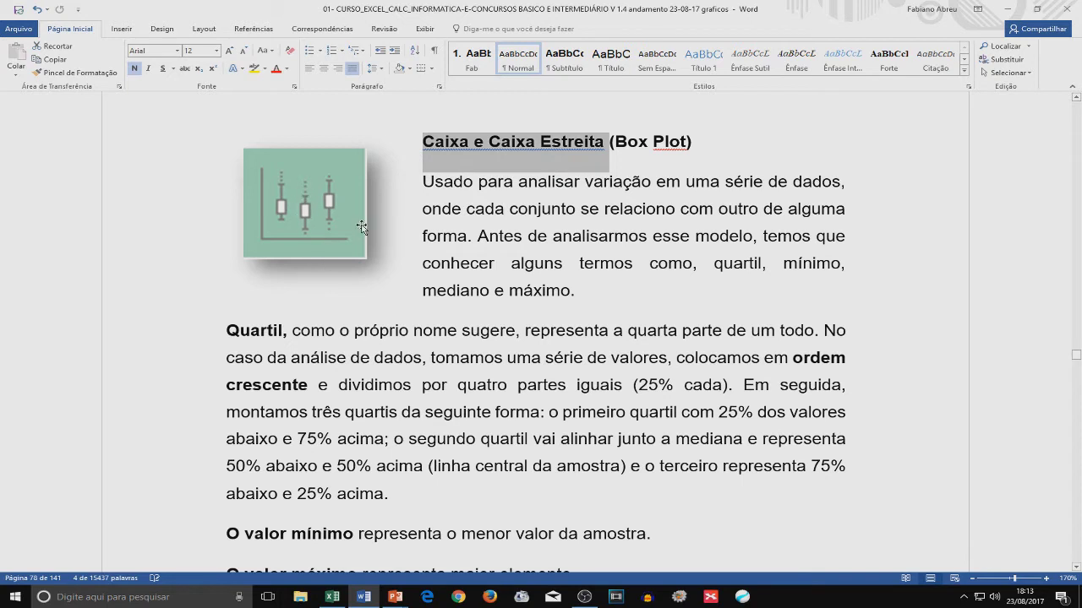
{"action": "left_click", "coordinate": [580, 181]}
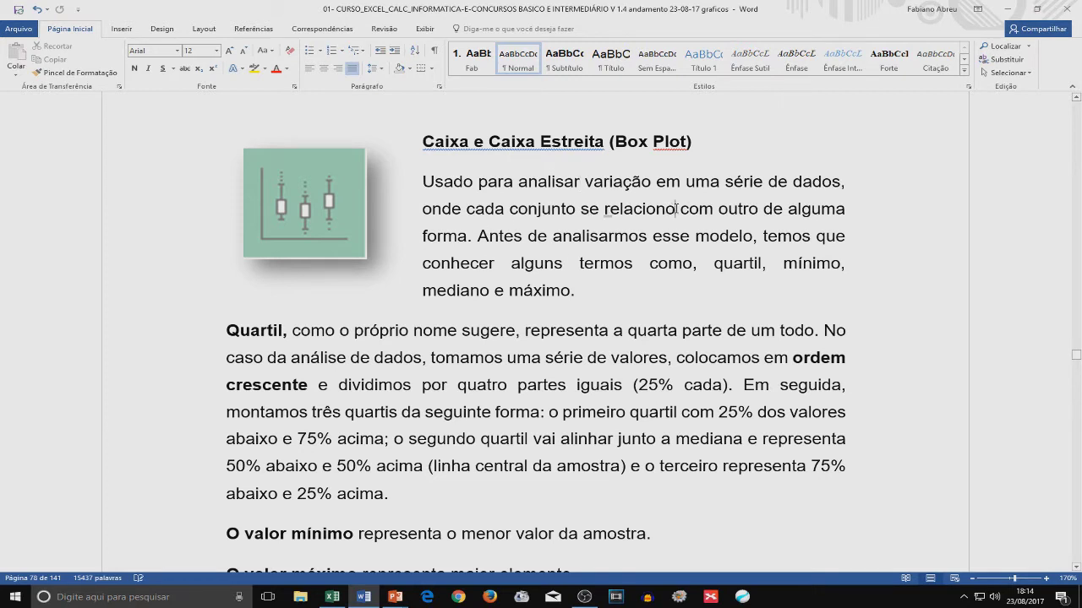
{"action": "key", "text": "BackSpace"}
{"action": "type", "text": "a"}
Step: Read through the Quartil, valor mínimo, valor máximo and mediana definitions and examine the quartile line diagram
{"action": "scroll", "coordinate": [410, 322], "scroll_direction": "down", "scroll_amount": 1}
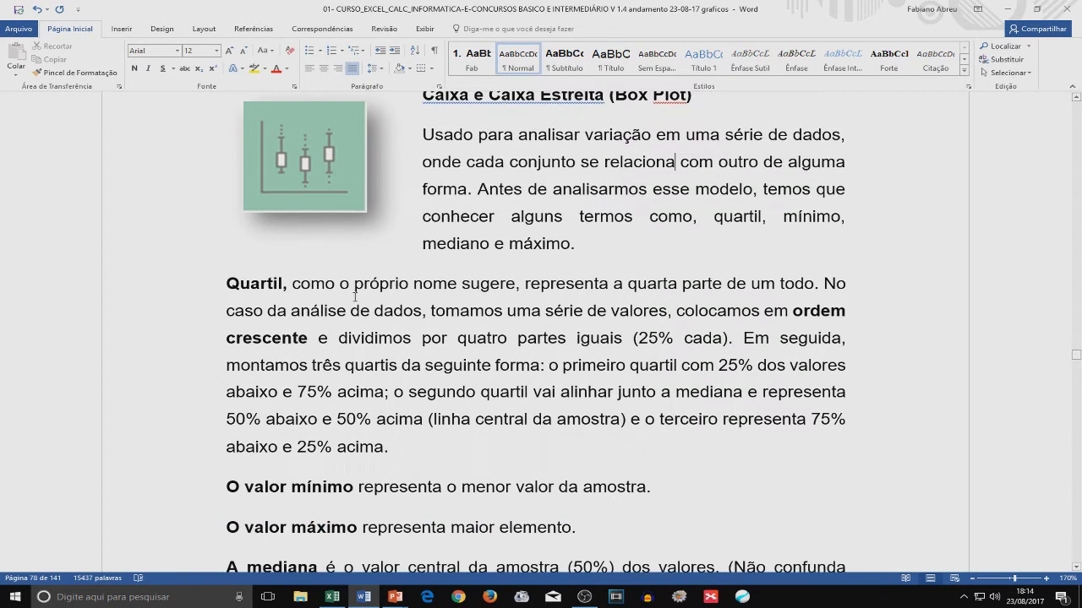
{"action": "scroll", "coordinate": [402, 355], "scroll_direction": "down", "scroll_amount": 10}
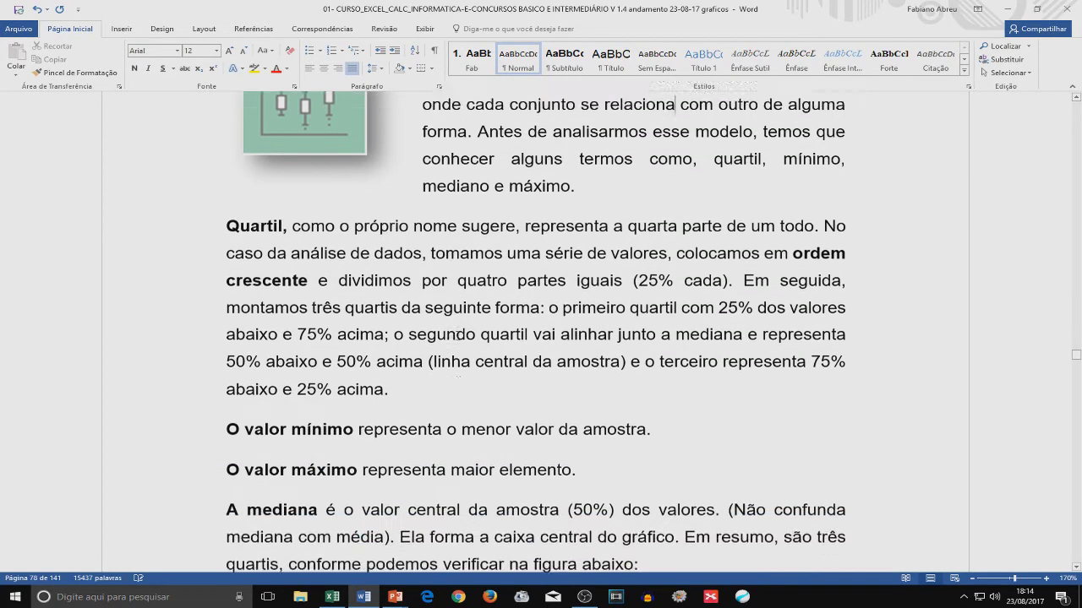
{"action": "scroll", "coordinate": [727, 410], "scroll_direction": "down", "scroll_amount": 2}
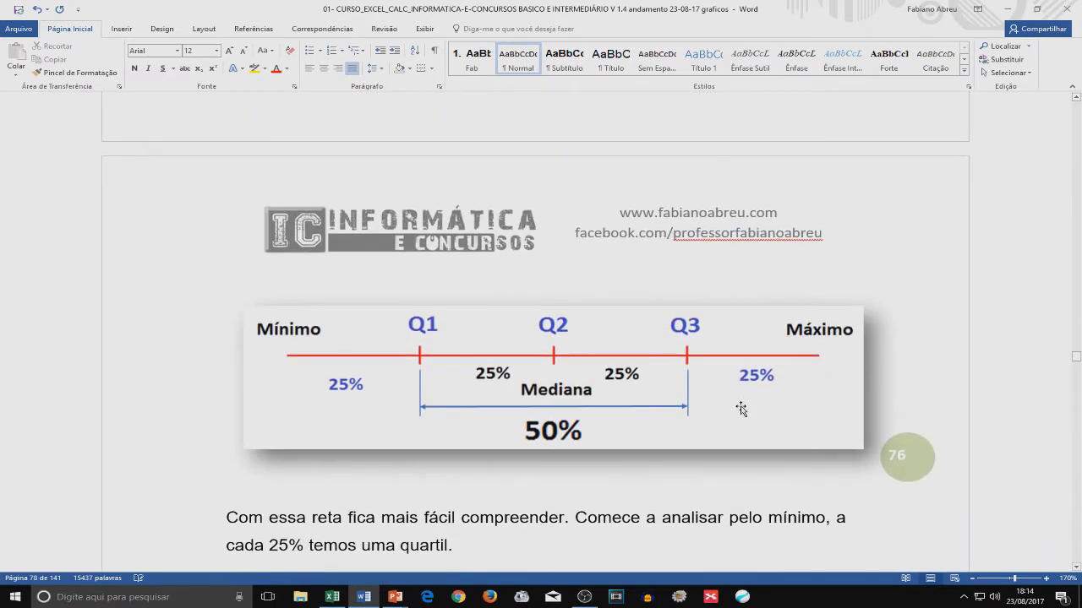
{"action": "scroll", "coordinate": [524, 338], "scroll_direction": "down", "scroll_amount": 1}
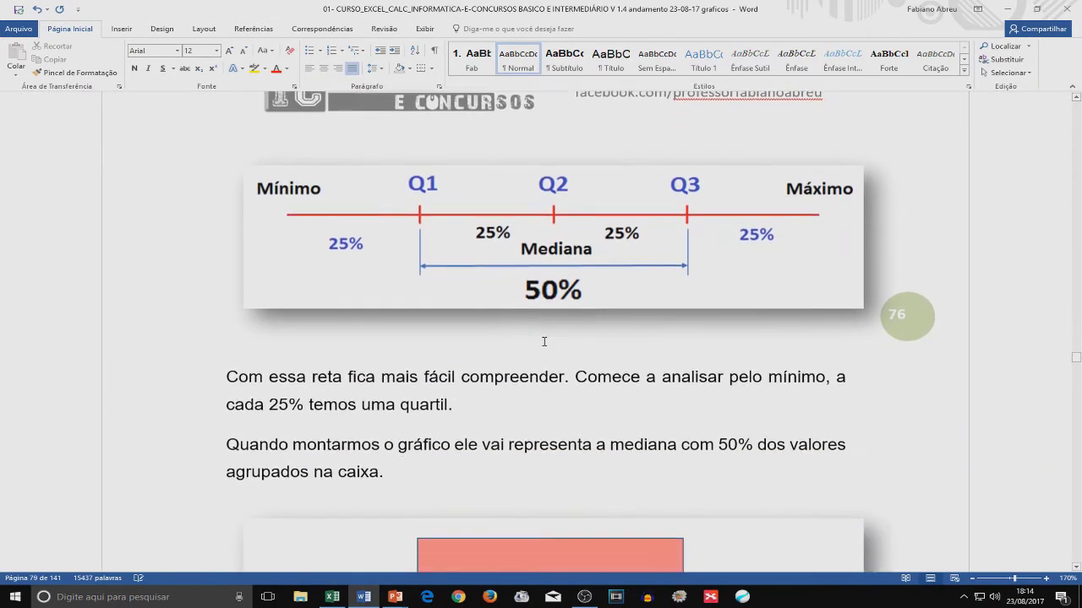
{"action": "scroll", "coordinate": [484, 311], "scroll_direction": "down", "scroll_amount": 4}
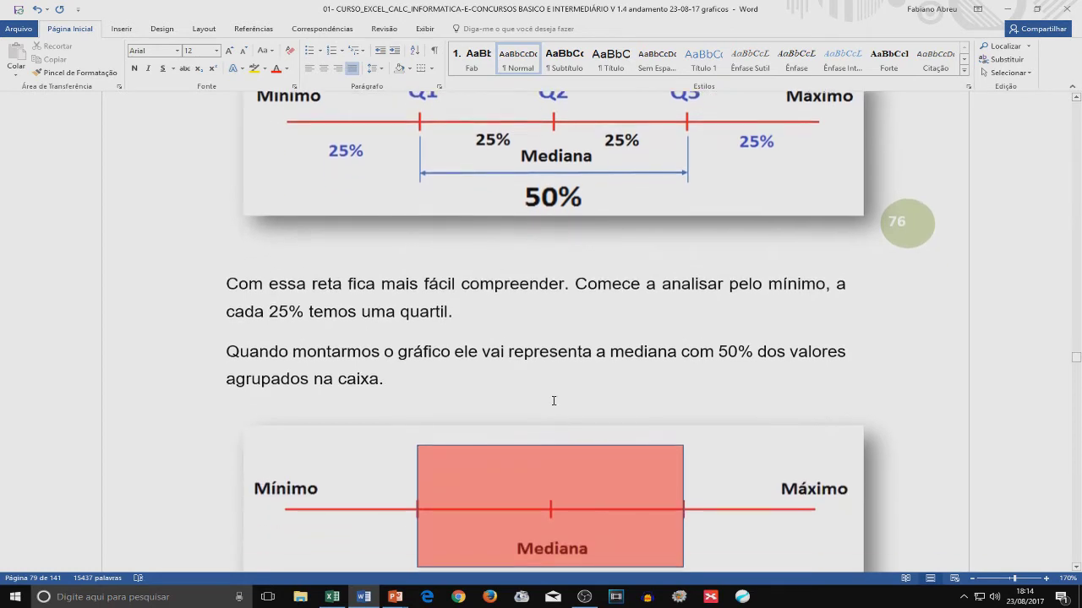
{"action": "scroll", "coordinate": [505, 403], "scroll_direction": "up", "scroll_amount": 4}
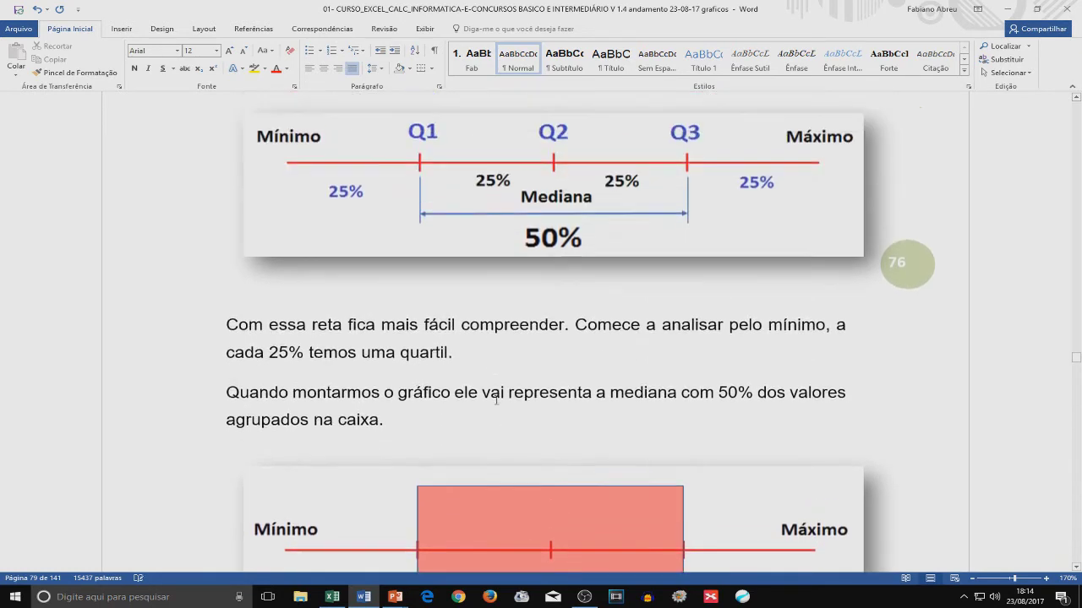
{"action": "scroll", "coordinate": [511, 372], "scroll_direction": "up", "scroll_amount": 1}
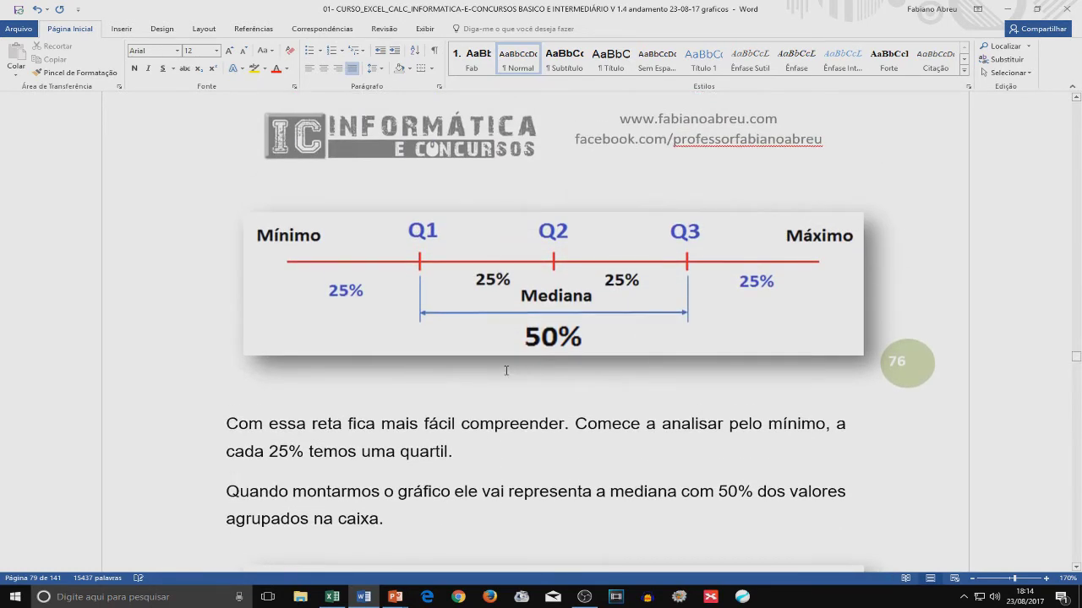
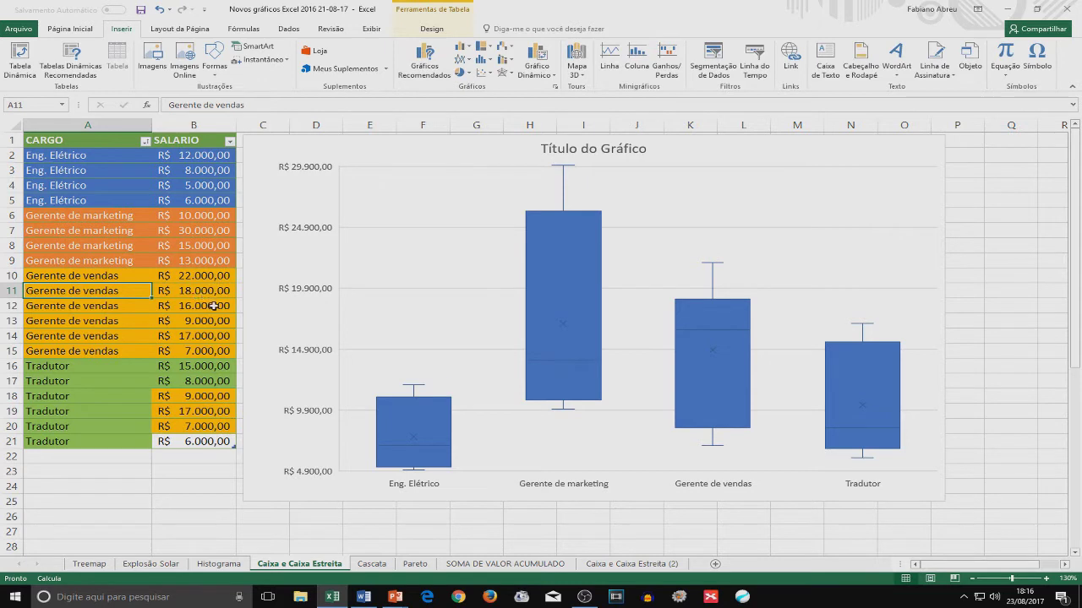
Step: In Excel's Caixa e Caixa Estreita worksheet, add data labels to the box plot's SALARIO series
{"action": "left_click", "coordinate": [112, 262]}
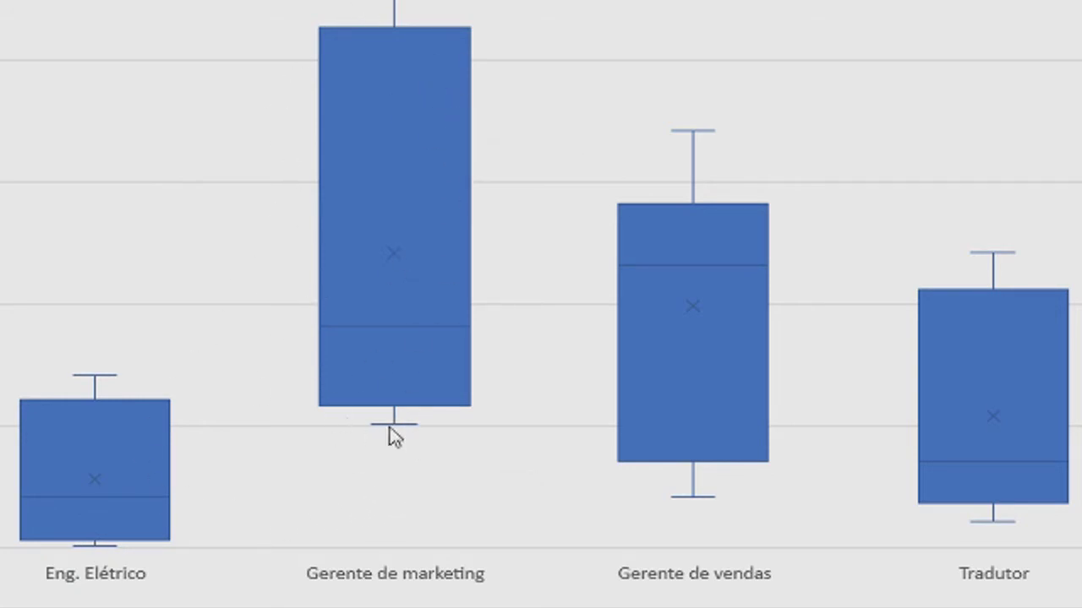
{"action": "mouse_move", "coordinate": [390, 427]}
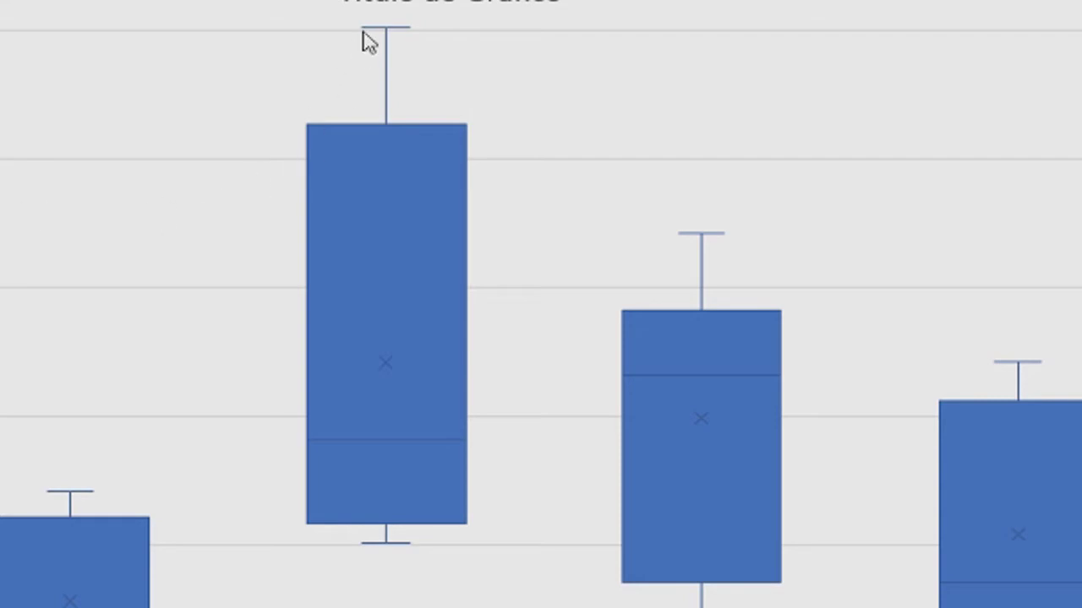
{"action": "mouse_move", "coordinate": [379, 33]}
{"action": "mouse_move", "coordinate": [393, 371]}
{"action": "left_click", "coordinate": [380, 378]}
{"action": "right_click", "coordinate": [379, 364]}
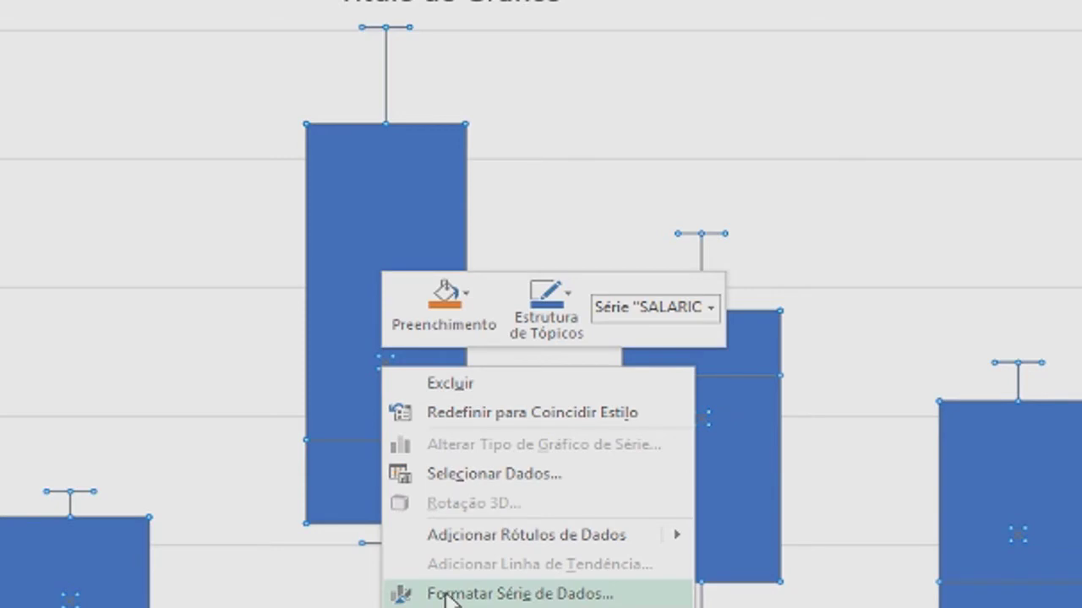
{"action": "left_click", "coordinate": [474, 542]}
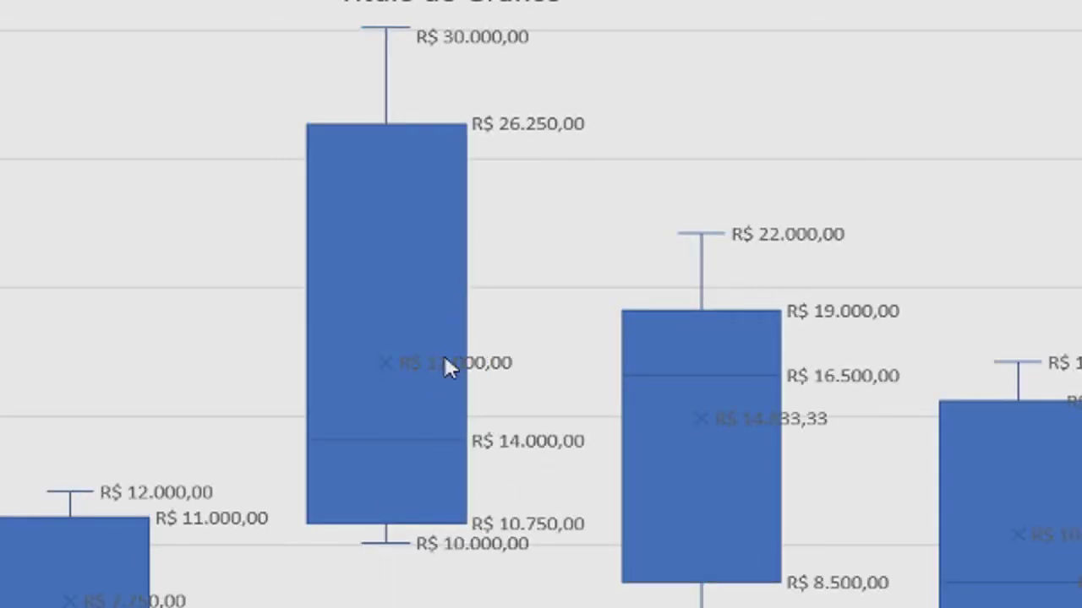
Step: Try the series name and the category name as the content of the box plot's data labels, returning to values
{"action": "mouse_move", "coordinate": [474, 141]}
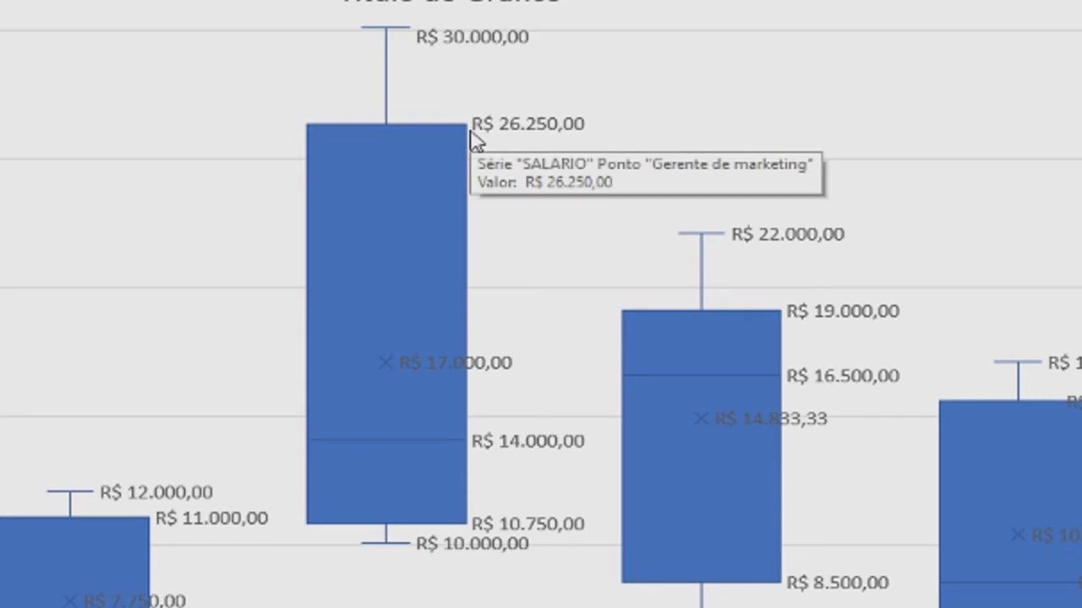
{"action": "left_click", "coordinate": [500, 135]}
{"action": "right_click", "coordinate": [500, 135]}
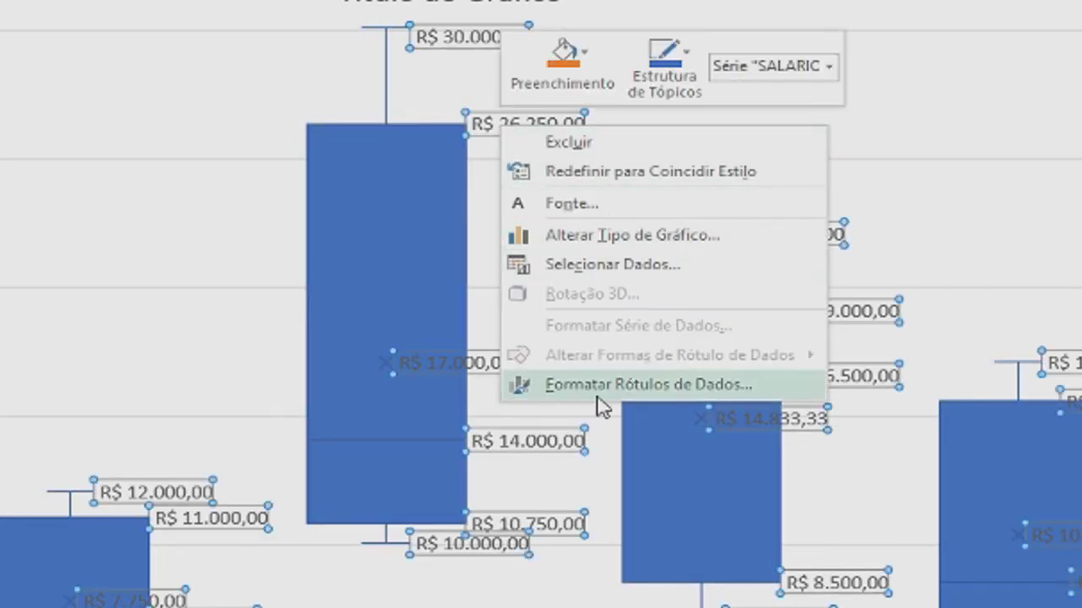
{"action": "left_click", "coordinate": [402, 364]}
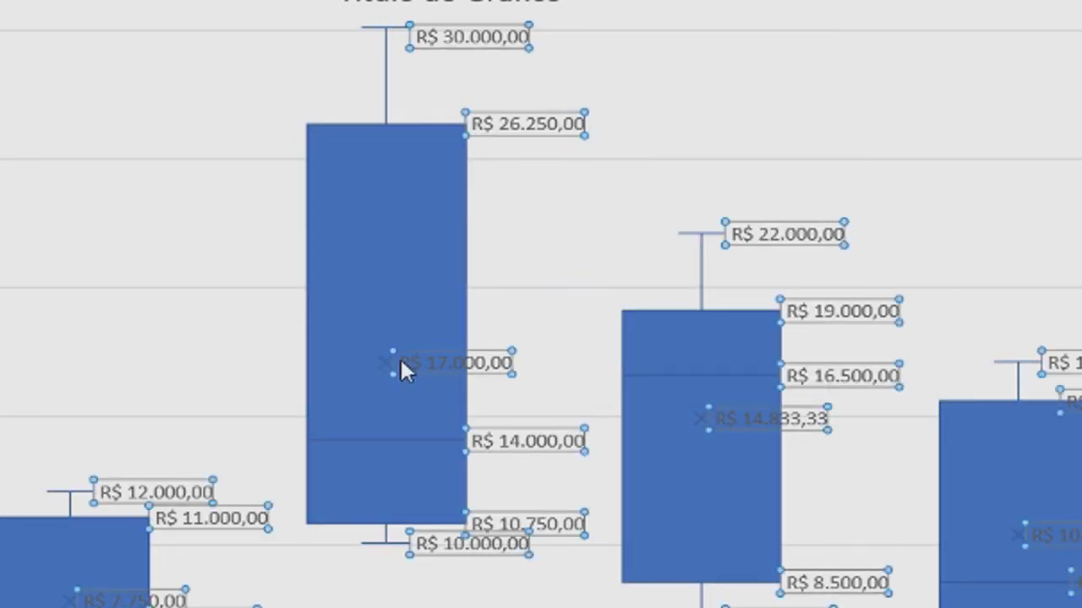
{"action": "right_click", "coordinate": [401, 364]}
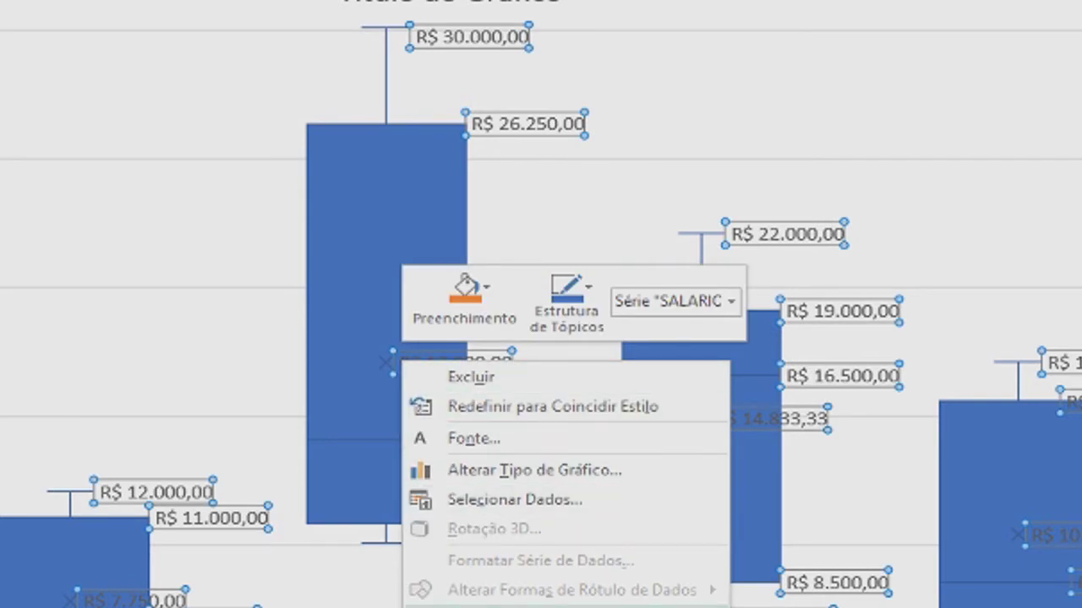
{"action": "left_click", "coordinate": [524, 606]}
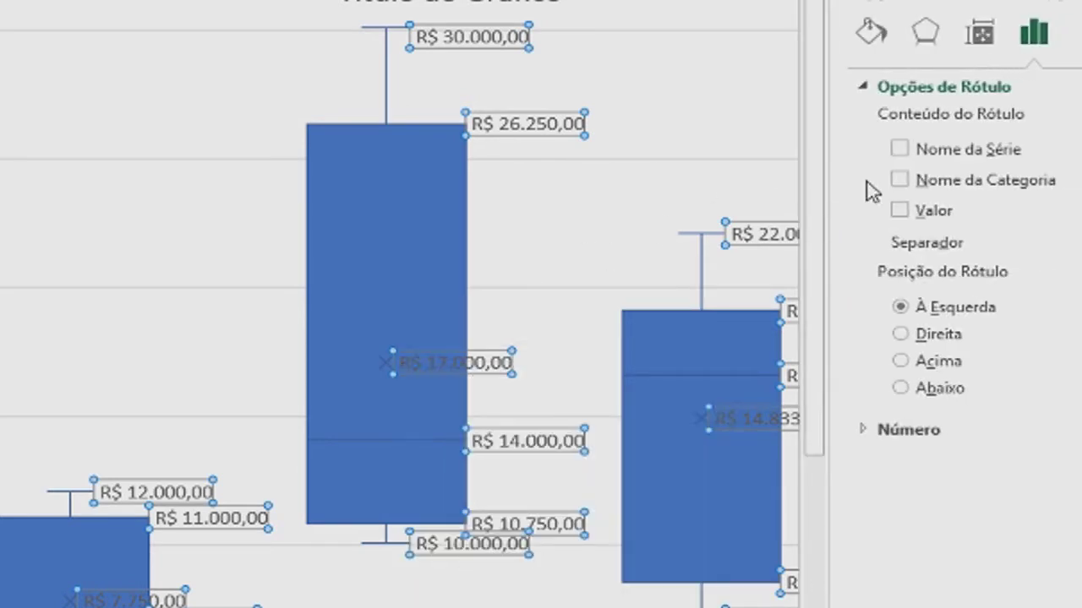
{"action": "left_click", "coordinate": [899, 150]}
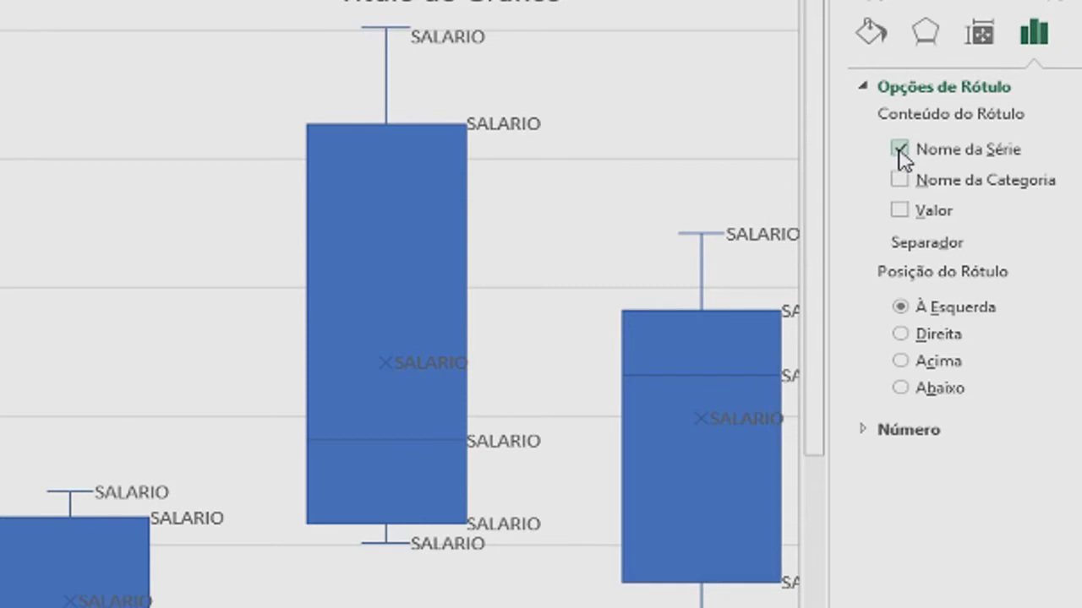
{"action": "left_click", "coordinate": [900, 150]}
{"action": "left_click", "coordinate": [900, 180]}
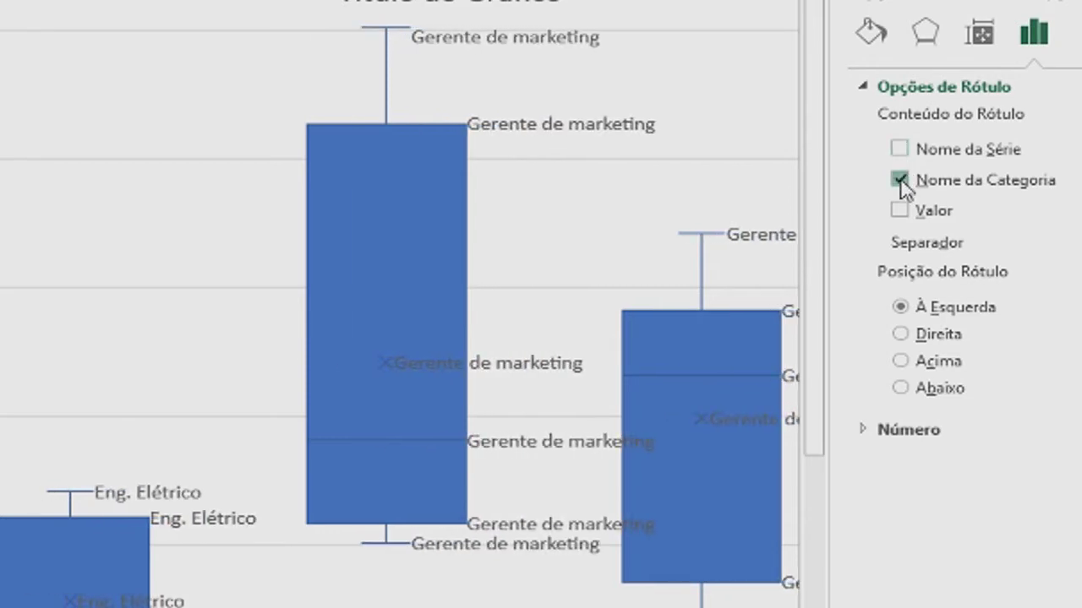
{"action": "left_click", "coordinate": [900, 181]}
{"action": "left_click", "coordinate": [899, 211]}
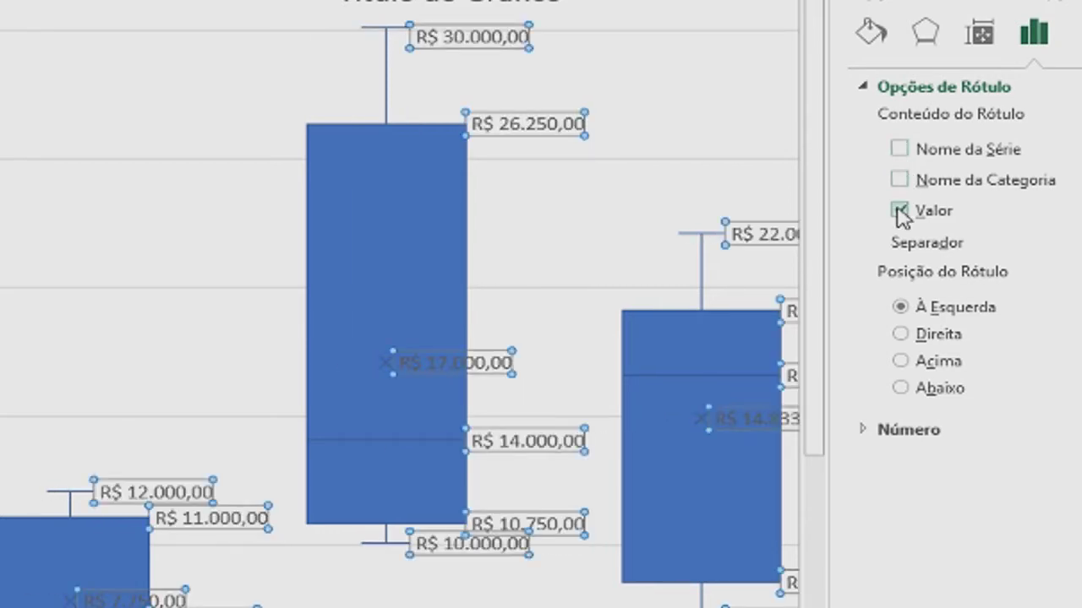
{"action": "left_click", "coordinate": [899, 211]}
Step: Switch to the Word course document and review the box plot terms, highlighting Quartil, ordem crescente, O valor mínimo and valor atípico
{"action": "scroll", "coordinate": [157, 427], "scroll_direction": "down", "scroll_amount": 1}
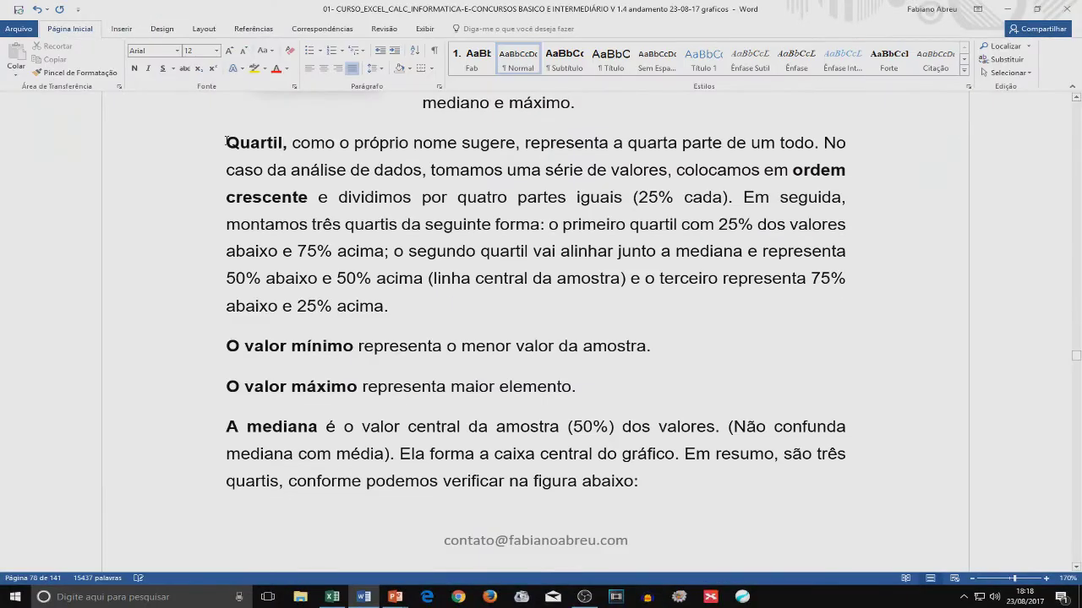
{"action": "left_click_drag", "start_coordinate": [226, 141], "coordinate": [340, 143]}
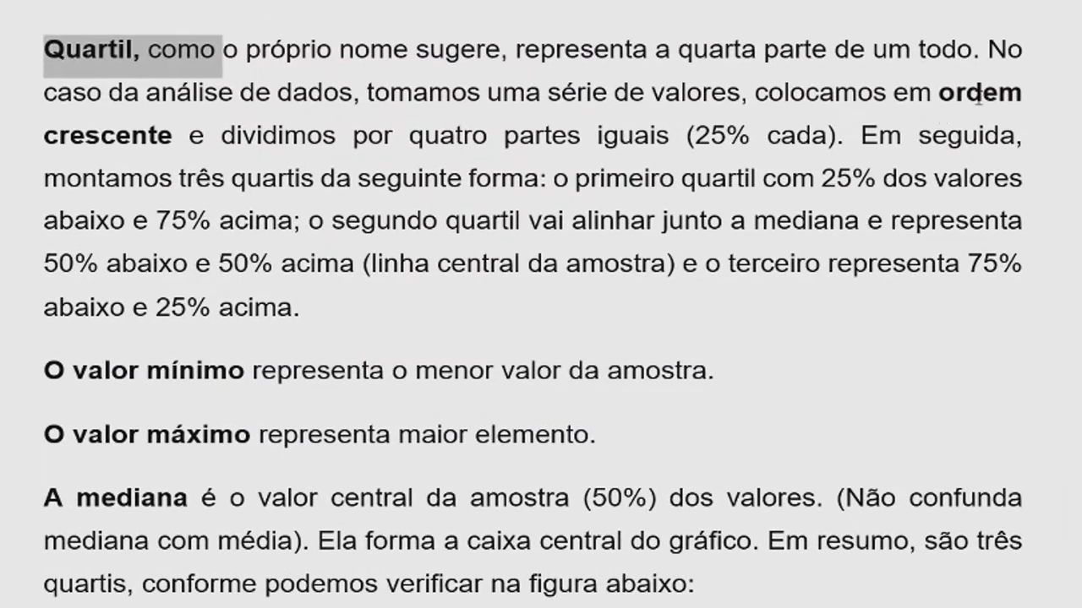
{"action": "left_click_drag", "start_coordinate": [940, 91], "coordinate": [928, 133]}
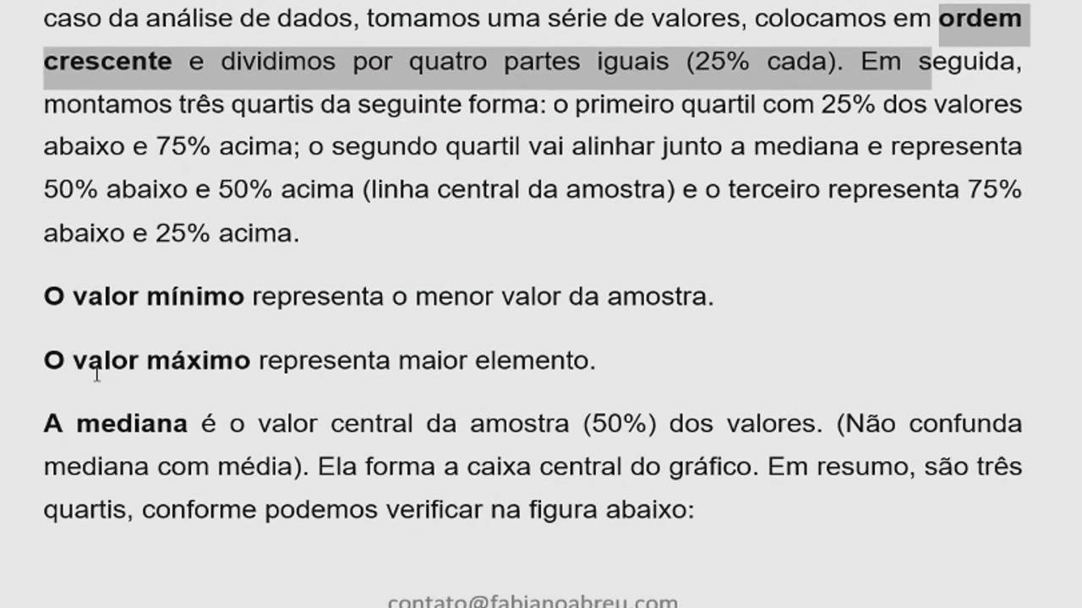
{"action": "left_click_drag", "start_coordinate": [44, 296], "coordinate": [256, 323]}
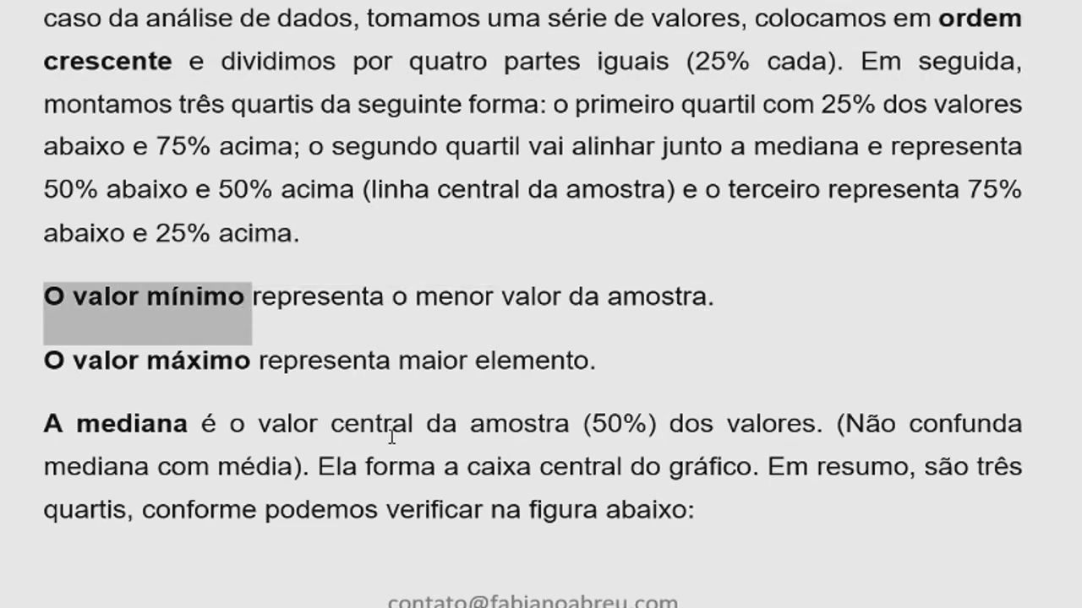
{"action": "scroll", "coordinate": [377, 435], "scroll_direction": "down", "scroll_amount": 1}
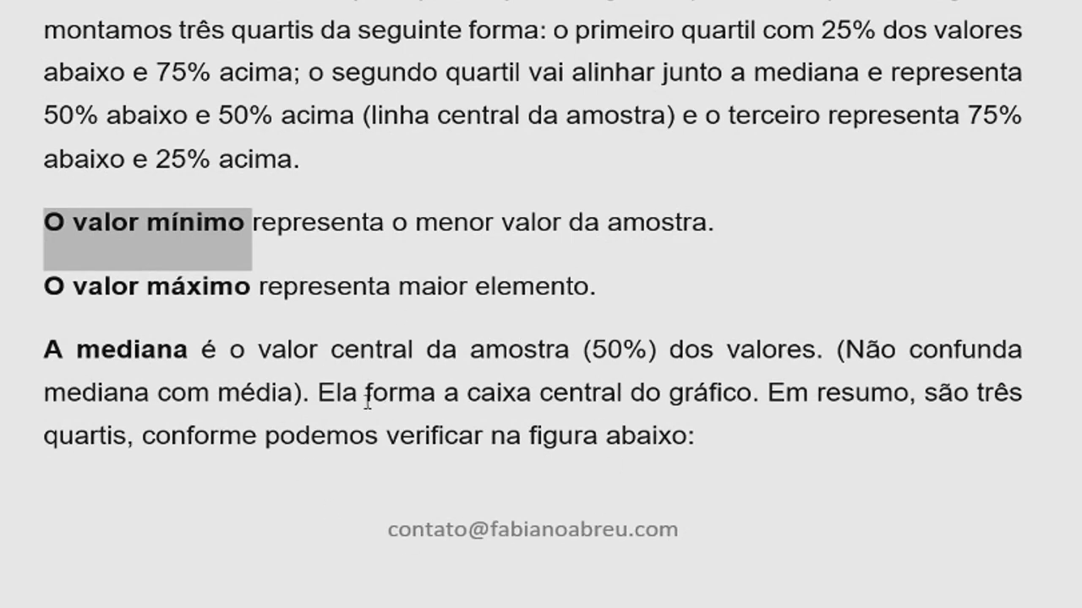
{"action": "scroll", "coordinate": [368, 401], "scroll_direction": "down", "scroll_amount": 12}
{"action": "scroll", "coordinate": [354, 374], "scroll_direction": "down", "scroll_amount": 7}
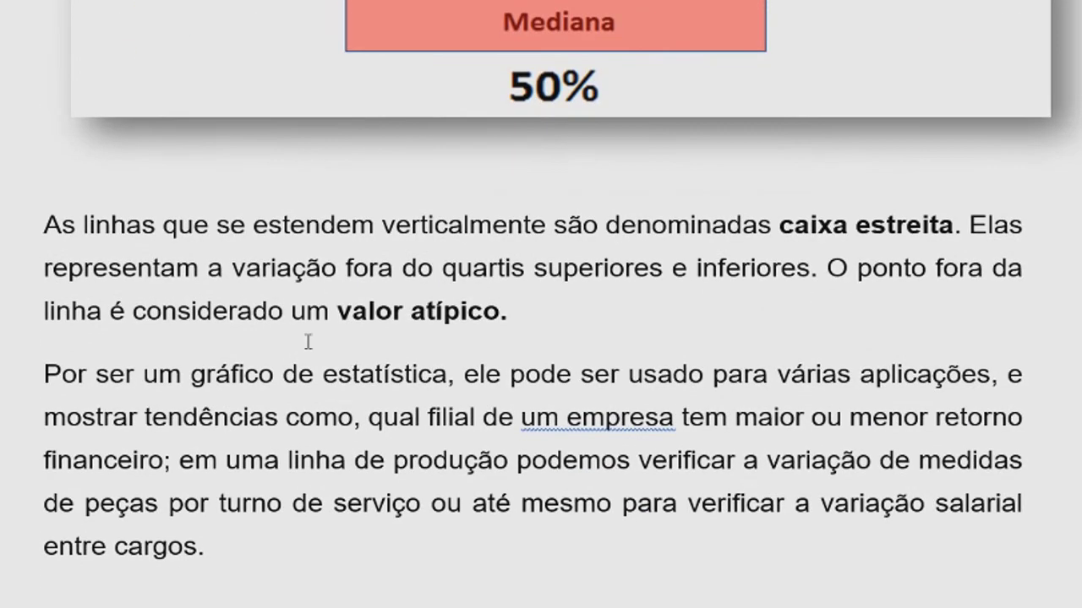
{"action": "left_click_drag", "start_coordinate": [338, 313], "coordinate": [512, 311]}
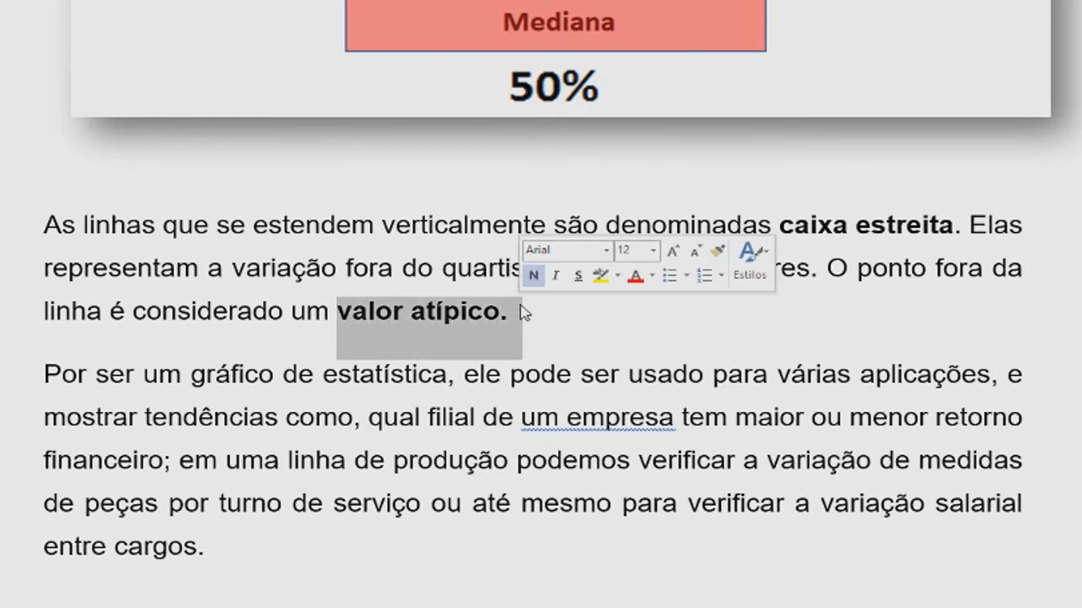
{"action": "scroll", "coordinate": [502, 309], "scroll_direction": "up", "scroll_amount": 3}
{"action": "scroll", "coordinate": [486, 288], "scroll_direction": "up", "scroll_amount": 3}
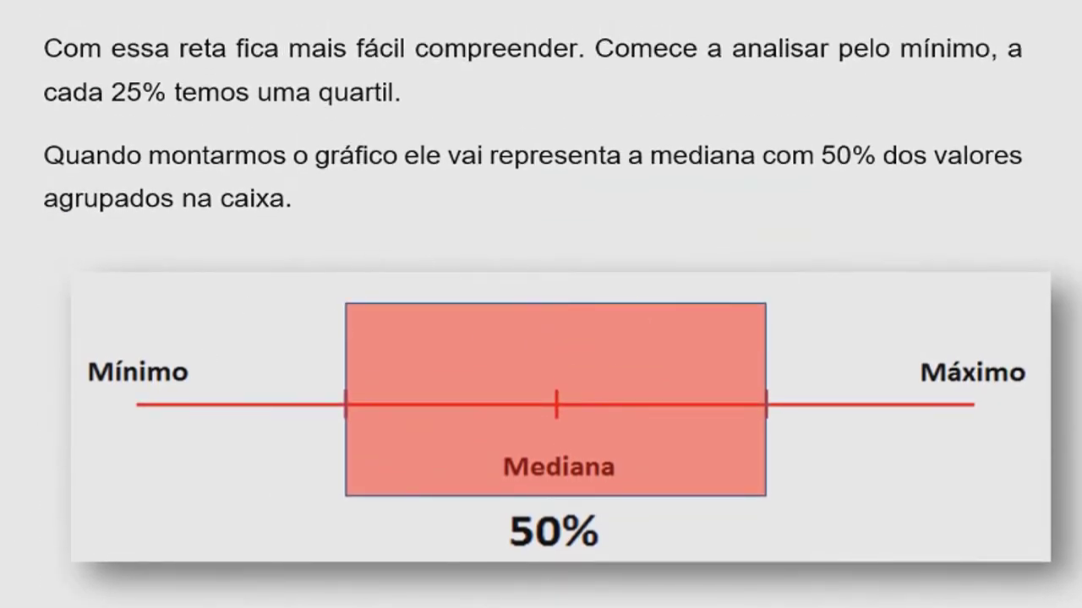
Step: Read the Gráfico Cascata (waterfall) section of the course document, down to the DESCRIÇÃO and VANTAGENS example table
{"action": "key", "text": "alt+Tab"}
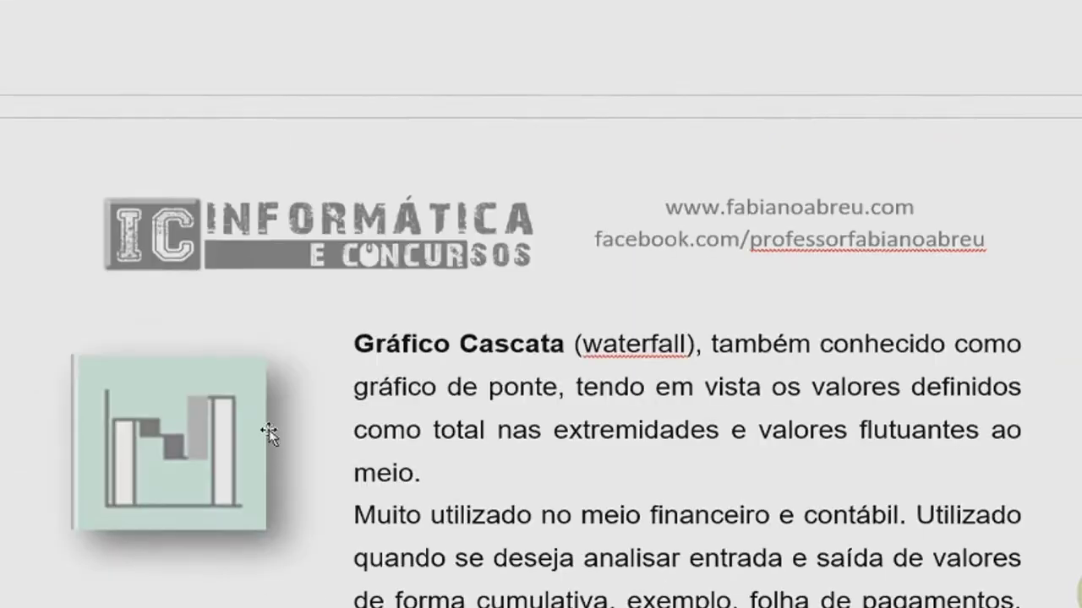
{"action": "scroll", "coordinate": [265, 435], "scroll_direction": "down", "scroll_amount": 3}
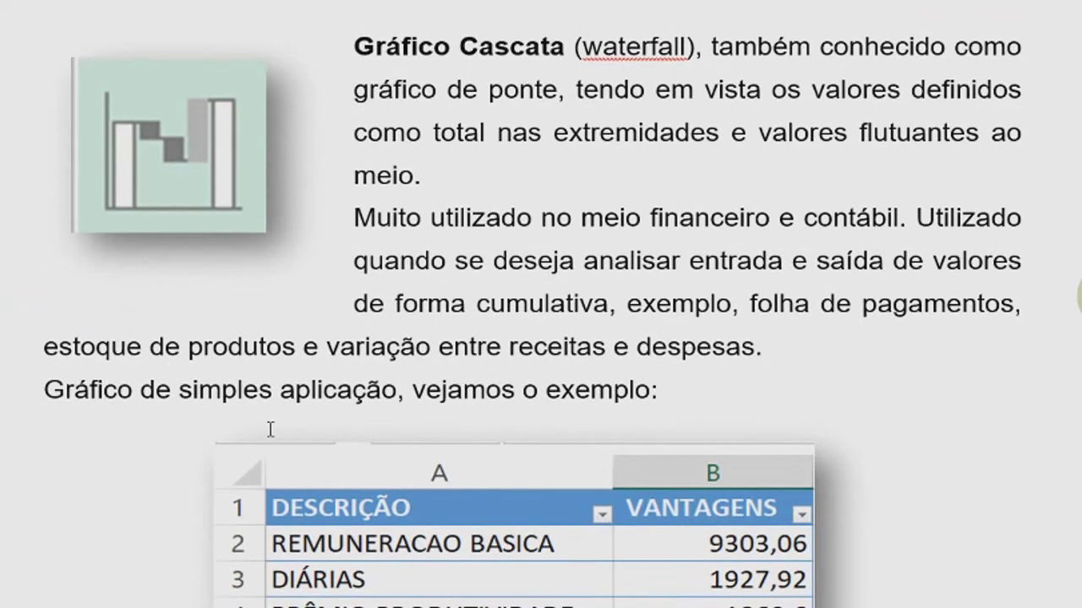
{"action": "scroll", "coordinate": [268, 433], "scroll_direction": "down", "scroll_amount": 1}
{"action": "scroll", "coordinate": [254, 426], "scroll_direction": "up", "scroll_amount": 1}
{"action": "key", "text": "alt+Tab"}
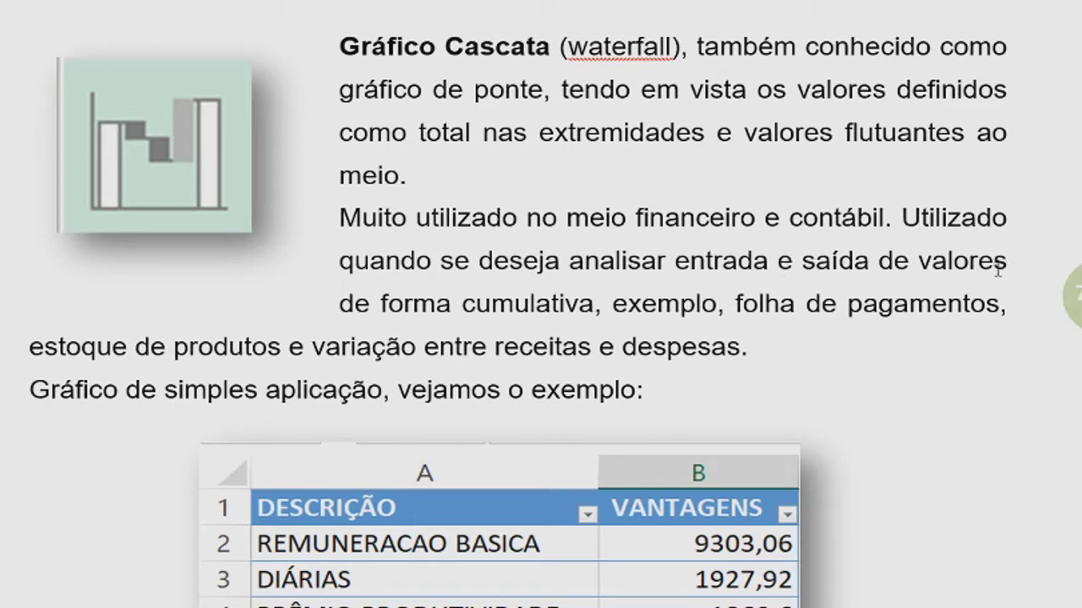
Step: Switch from the Word course document to Excel's Cascata worksheet and look at the waterfall chart's VANTAGENS series
{"action": "scroll", "coordinate": [600, 311], "scroll_direction": "down", "scroll_amount": 5}
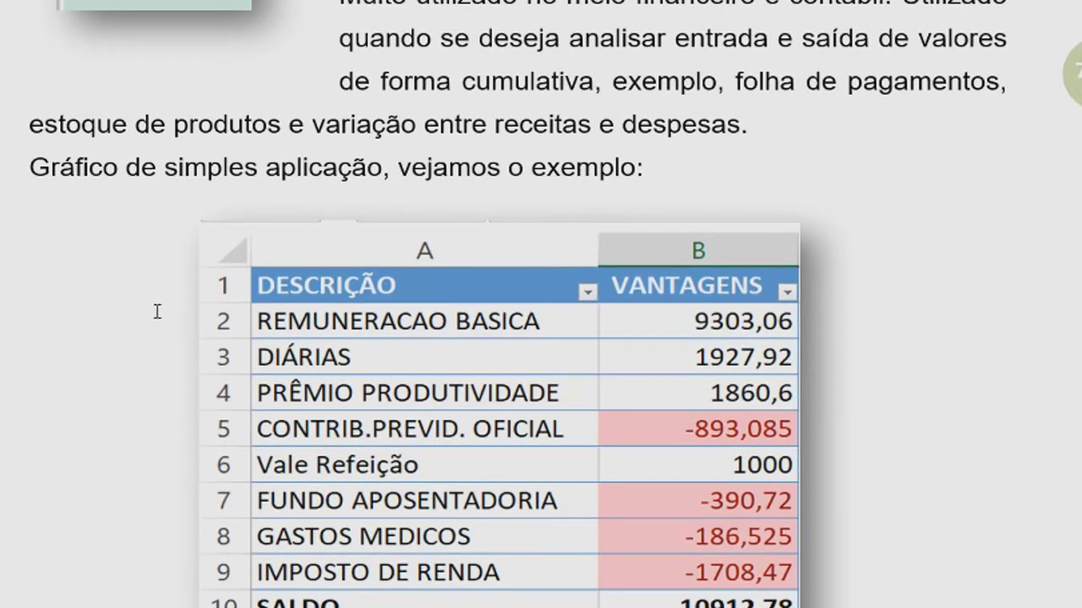
{"action": "key", "text": "alt+Tab"}
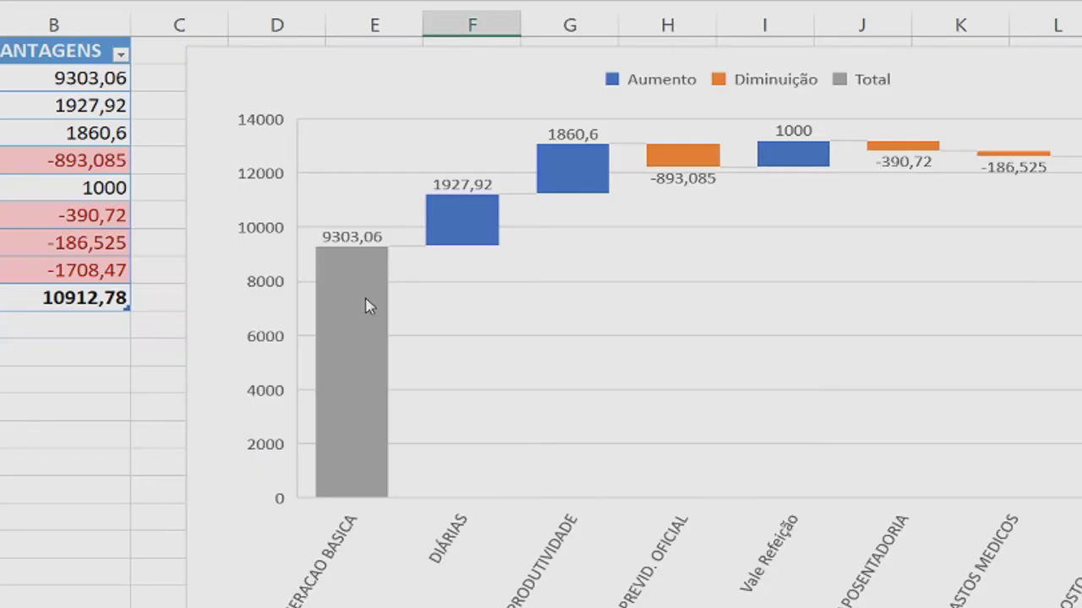
{"action": "left_click", "coordinate": [368, 306]}
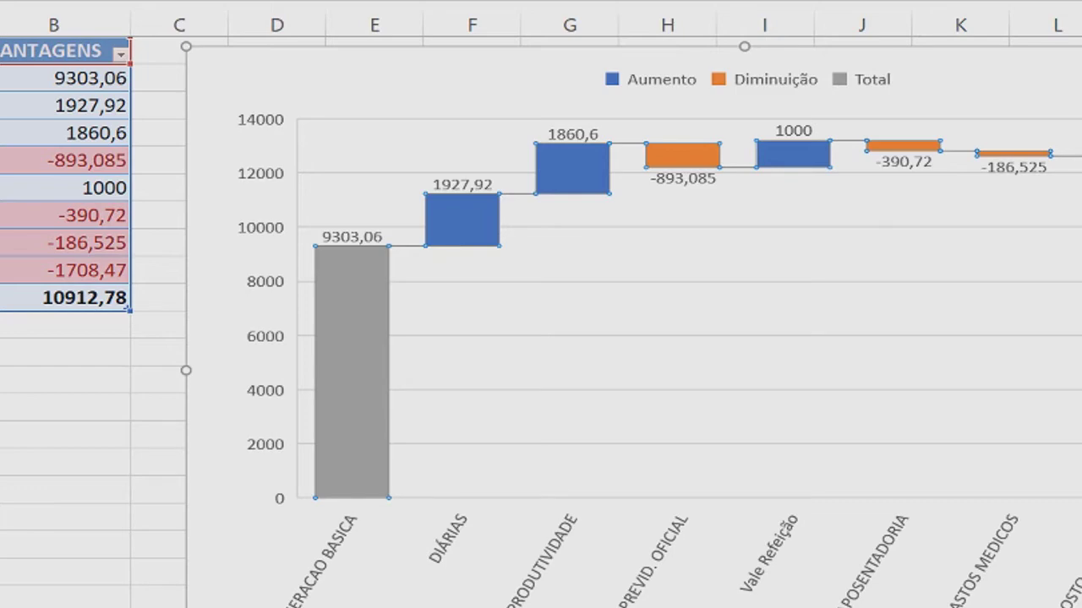
{"action": "key", "text": "Escape"}
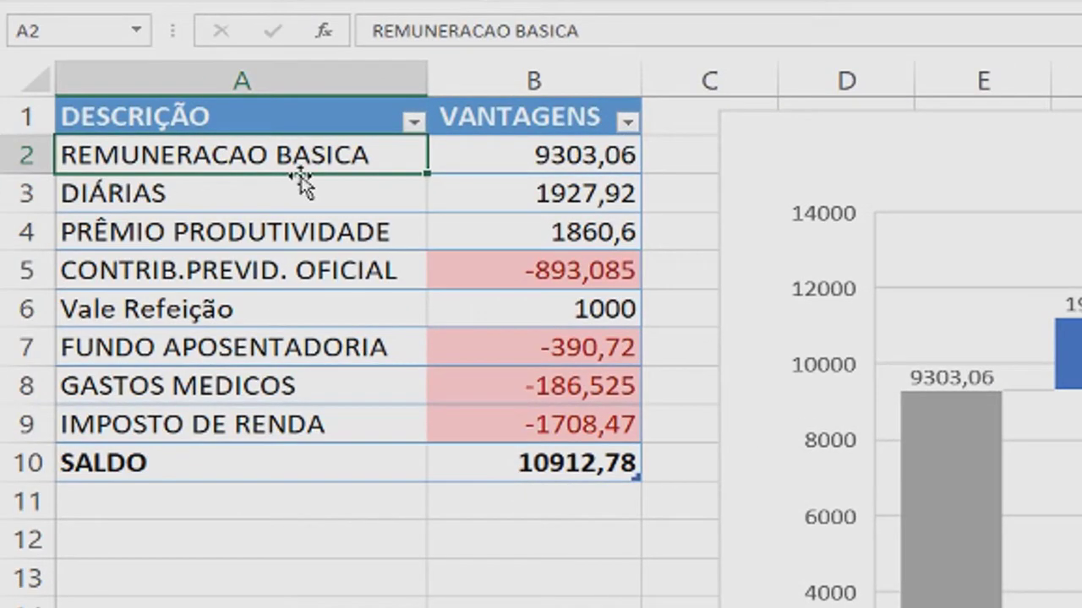
Step: Go through the VANTAGENS amounts in the salary table from REMUNERACAO BASICA down to the SALDO formula in B10
{"action": "left_click", "coordinate": [549, 161]}
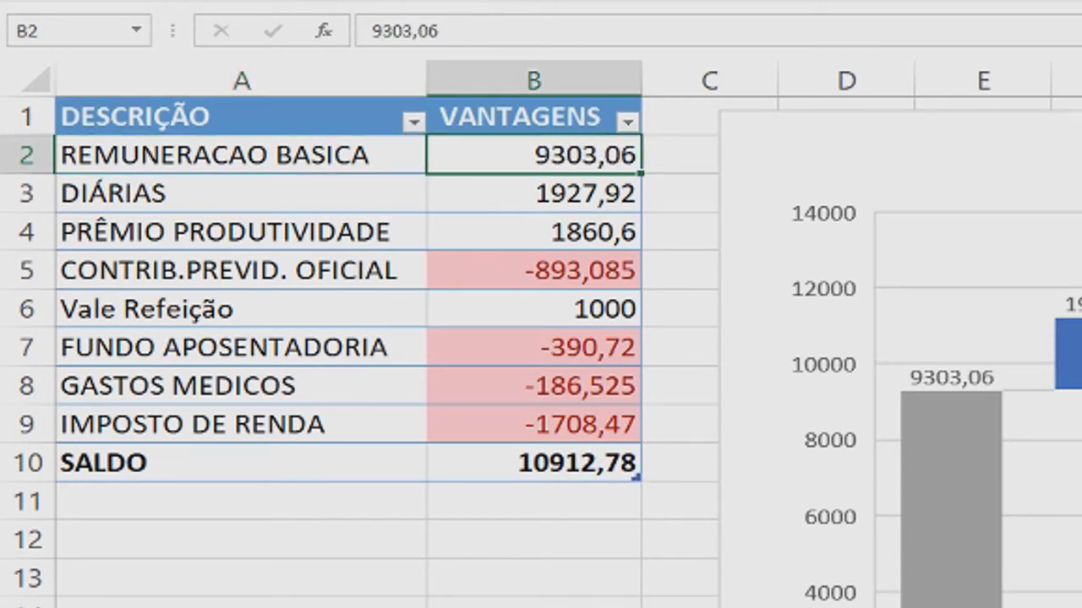
{"action": "scroll", "coordinate": [327, 186], "scroll_direction": "up", "scroll_amount": 5, "text": "ctrl"}
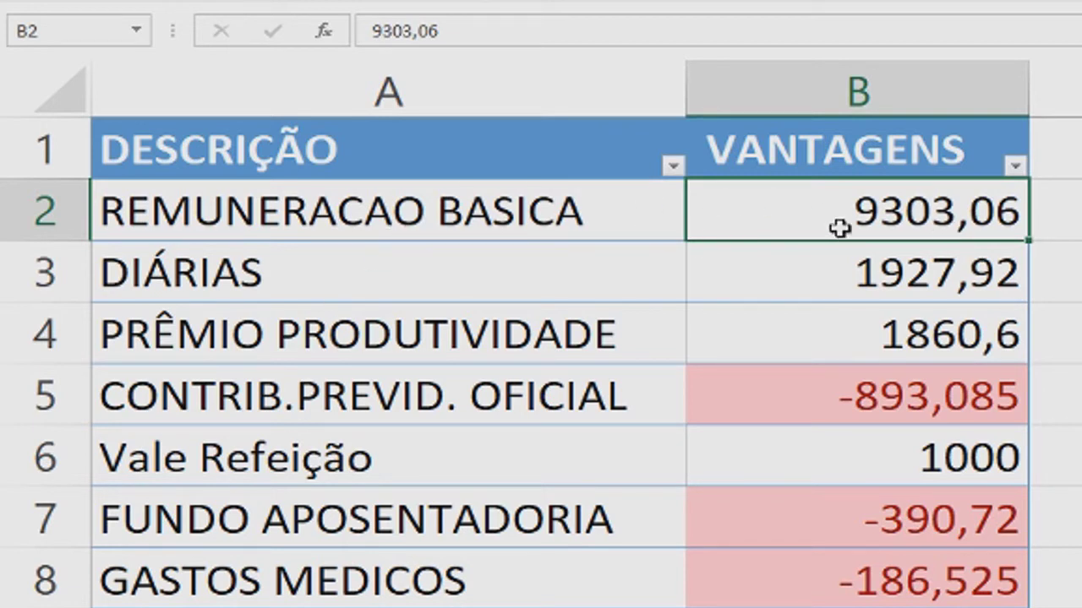
{"action": "left_click", "coordinate": [361, 275]}
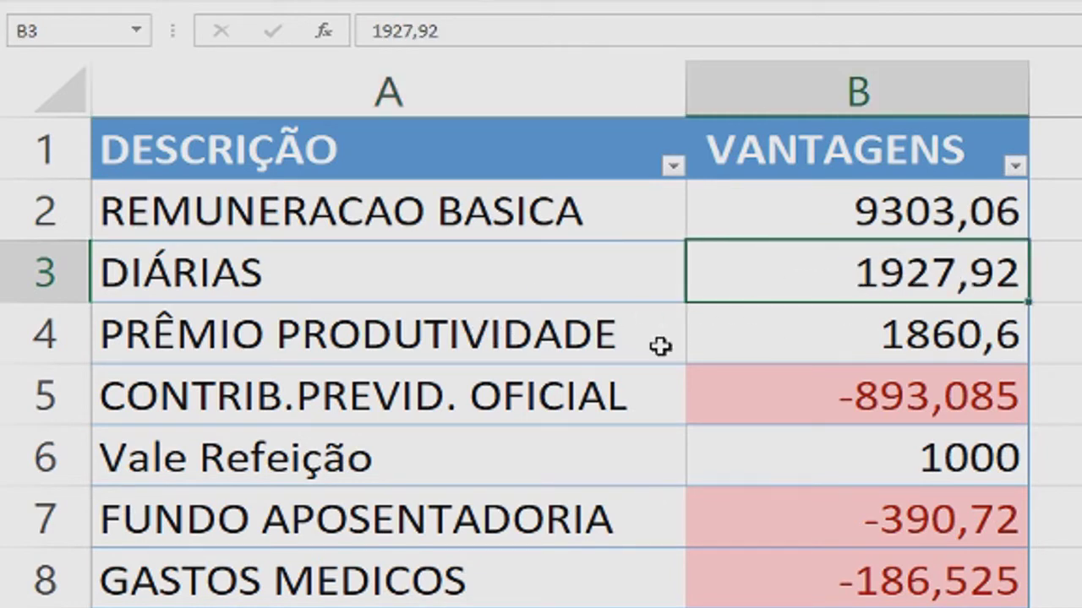
{"action": "left_click", "coordinate": [913, 341]}
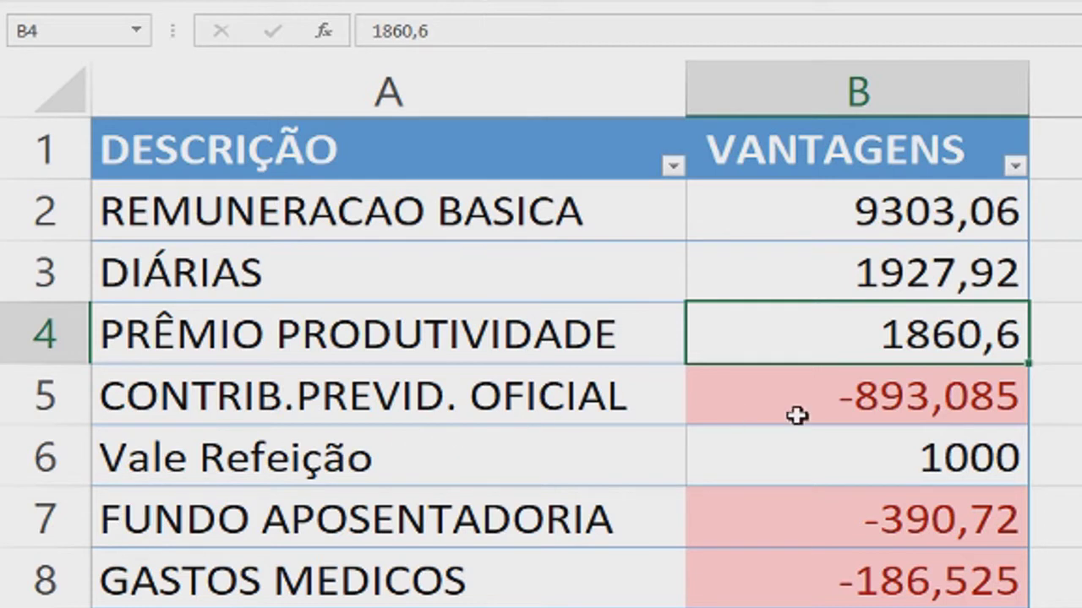
{"action": "left_click", "coordinate": [886, 403]}
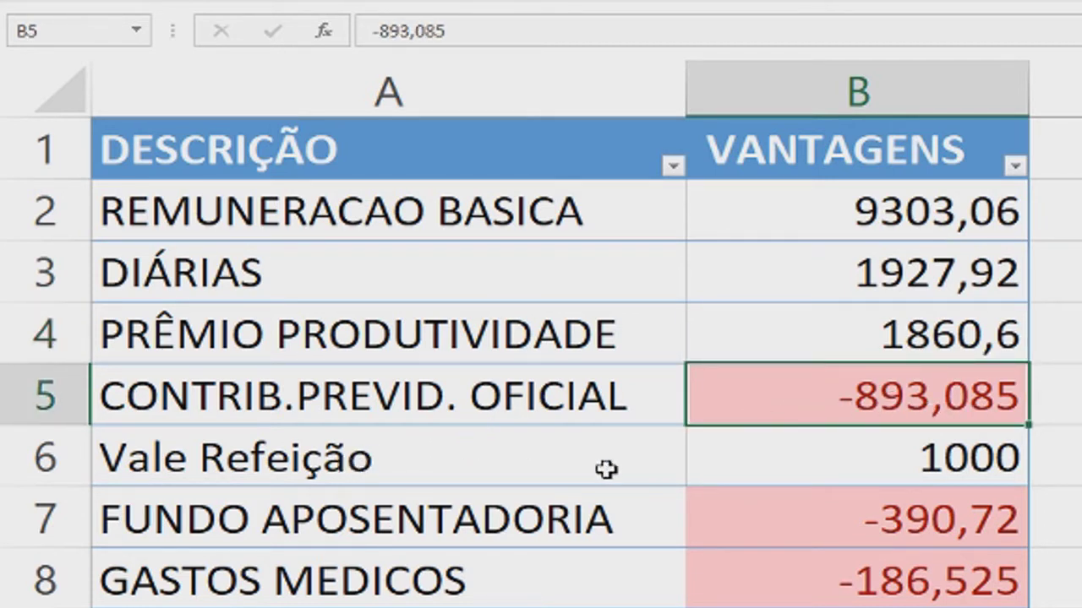
{"action": "left_click", "coordinate": [923, 460]}
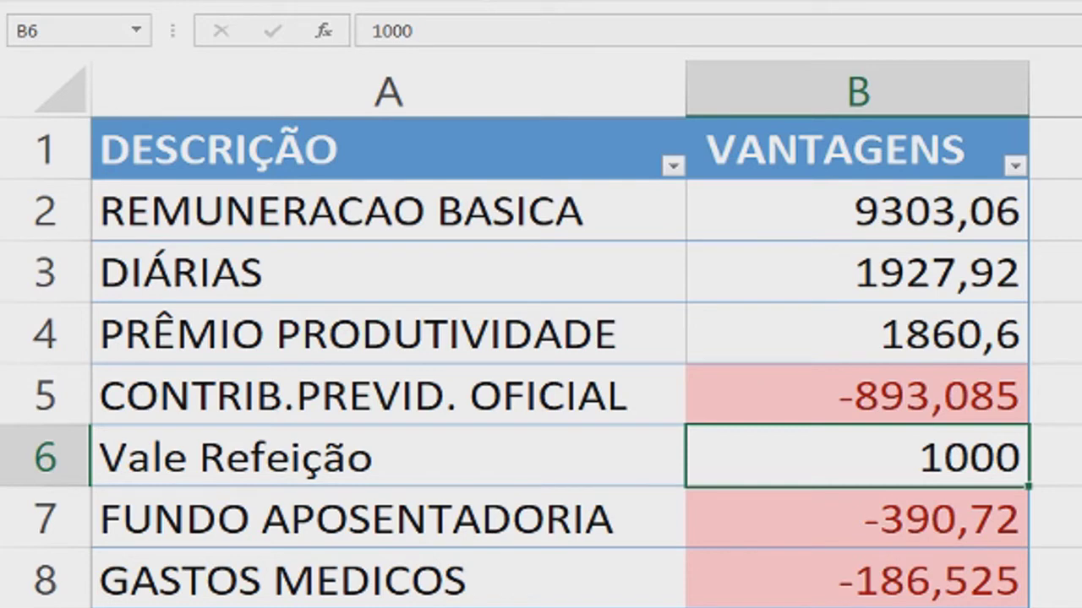
{"action": "key", "text": "Down"}
{"action": "key", "text": "Down"}
{"action": "key", "text": "Down"}
{"action": "key", "text": "Down"}
{"action": "scroll", "coordinate": [541, 338], "scroll_direction": "down", "scroll_amount": 1}
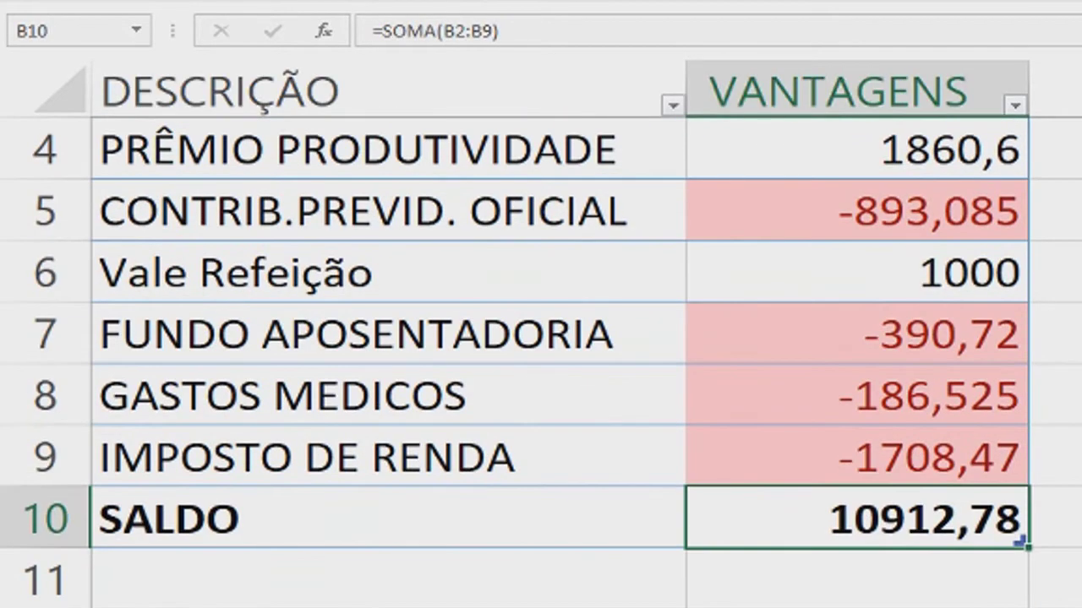
Step: Examine the waterfall chart's REMUNERACAO BASICA column against the value axis
{"action": "key", "text": "alt+F1"}
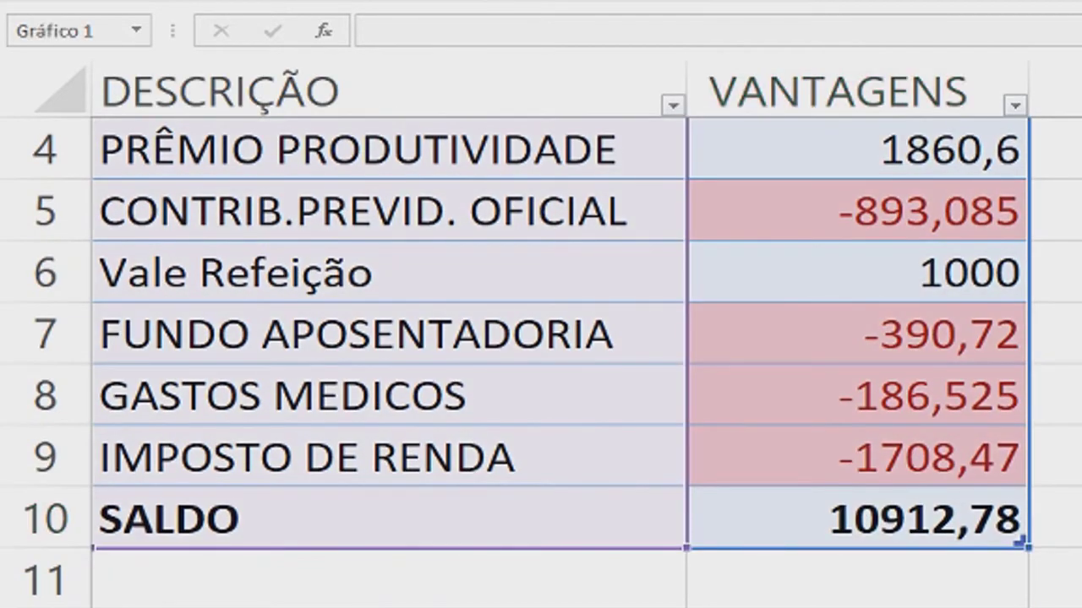
{"action": "scroll", "coordinate": [541, 338], "scroll_direction": "down", "scroll_amount": 4}
{"action": "scroll", "coordinate": [541, 338], "scroll_direction": "up", "scroll_amount": 2}
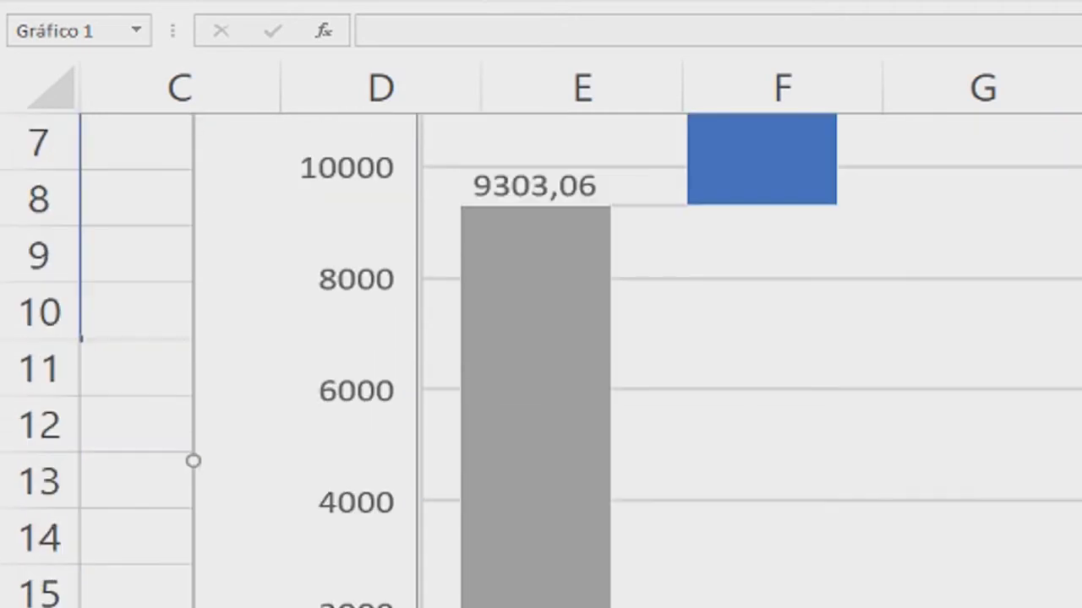
{"action": "scroll", "coordinate": [541, 355], "scroll_direction": "up", "scroll_amount": 1}
{"action": "scroll", "coordinate": [540, 355], "scroll_direction": "down", "scroll_amount": 2}
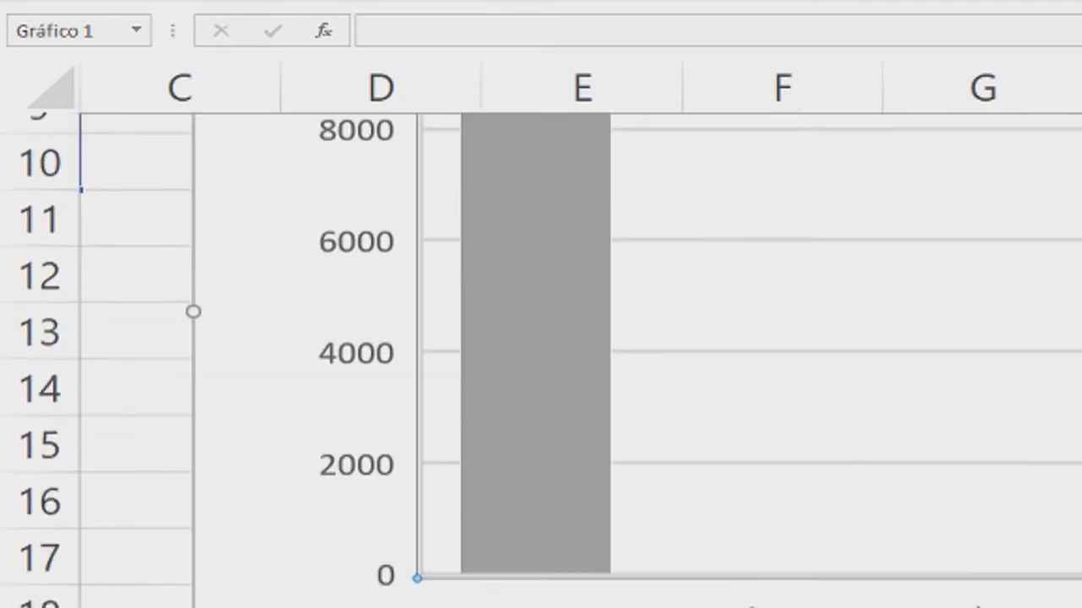
{"action": "scroll", "coordinate": [563, 537], "scroll_direction": "up", "scroll_amount": 2}
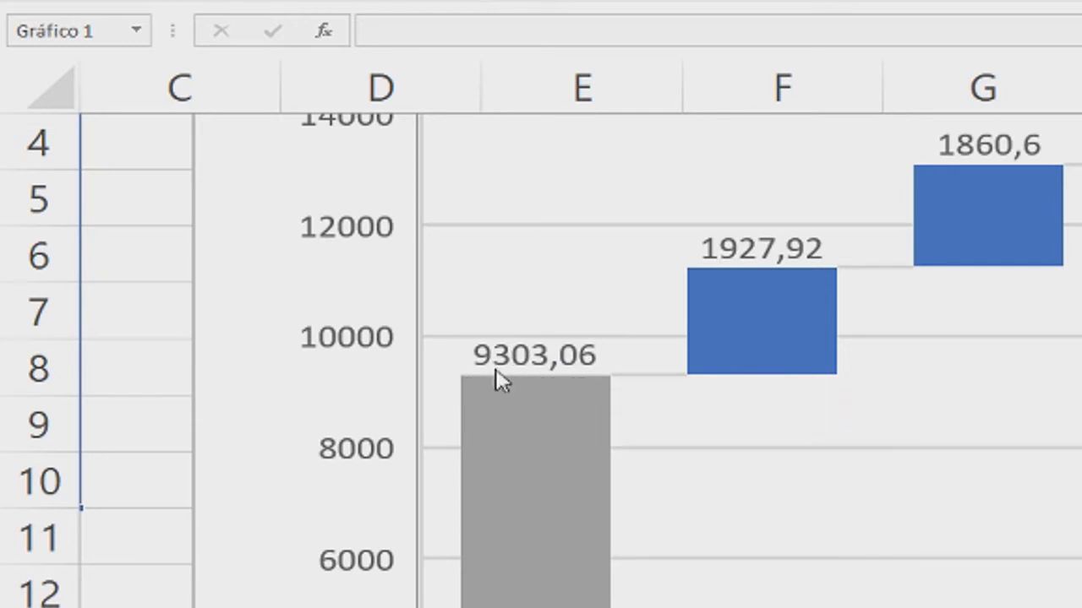
{"action": "left_click", "coordinate": [558, 592]}
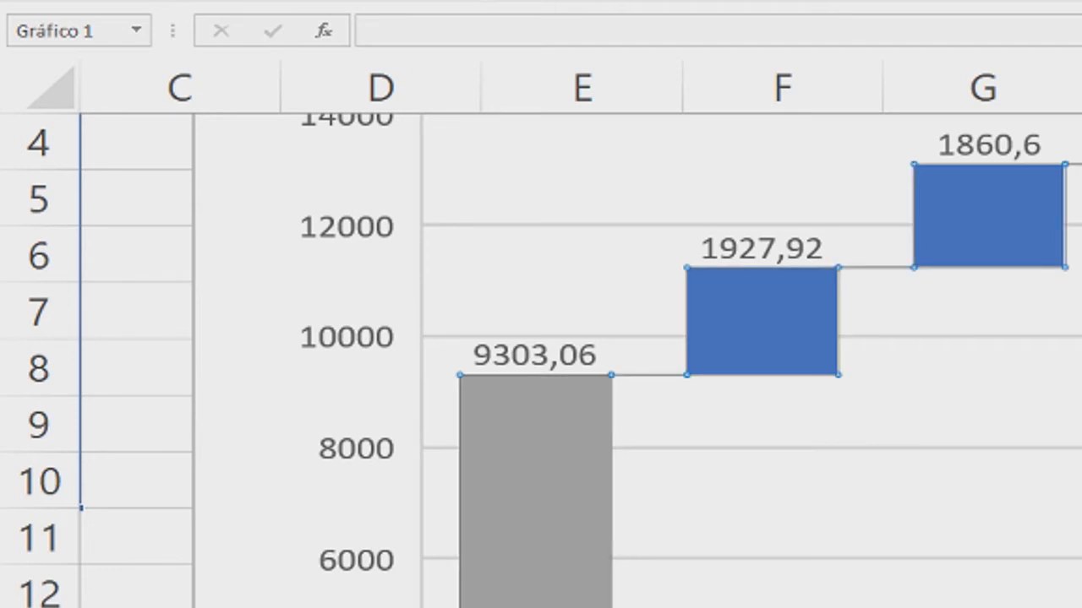
{"action": "scroll", "coordinate": [591, 583], "scroll_direction": "down", "scroll_amount": 1}
{"action": "scroll", "coordinate": [754, 506], "scroll_direction": "up", "scroll_amount": 1}
{"action": "left_click", "coordinate": [540, 600]}
{"action": "scroll", "coordinate": [518, 550], "scroll_direction": "up", "scroll_amount": 1}
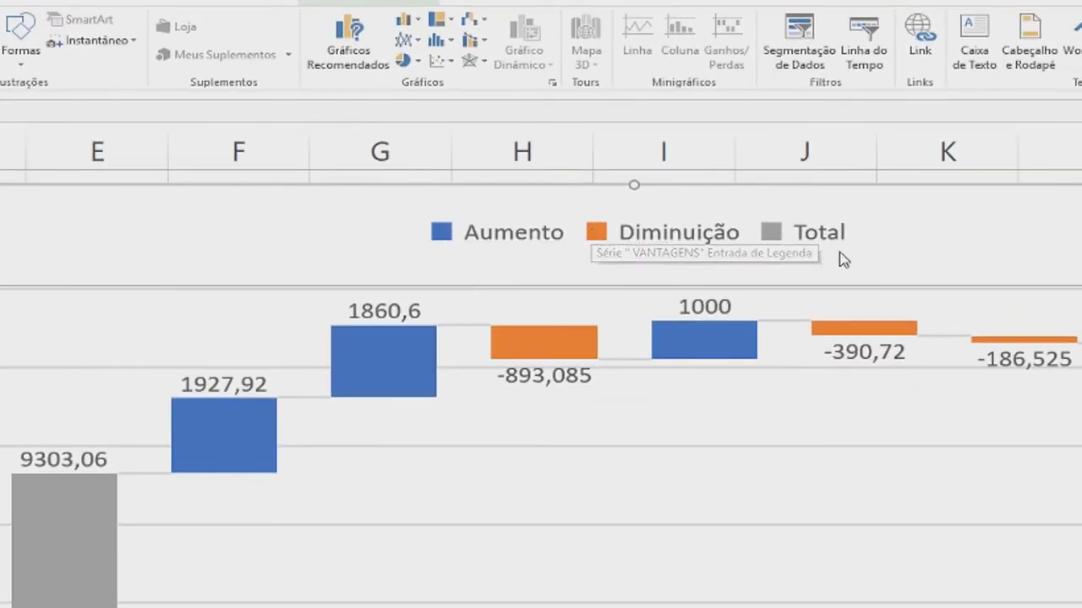
Step: Examine the waterfall chart's Aumento, Diminuição and Total legend and its floating bars from DIÁRIAS through to the SALDO column
{"action": "left_click", "coordinate": [775, 240]}
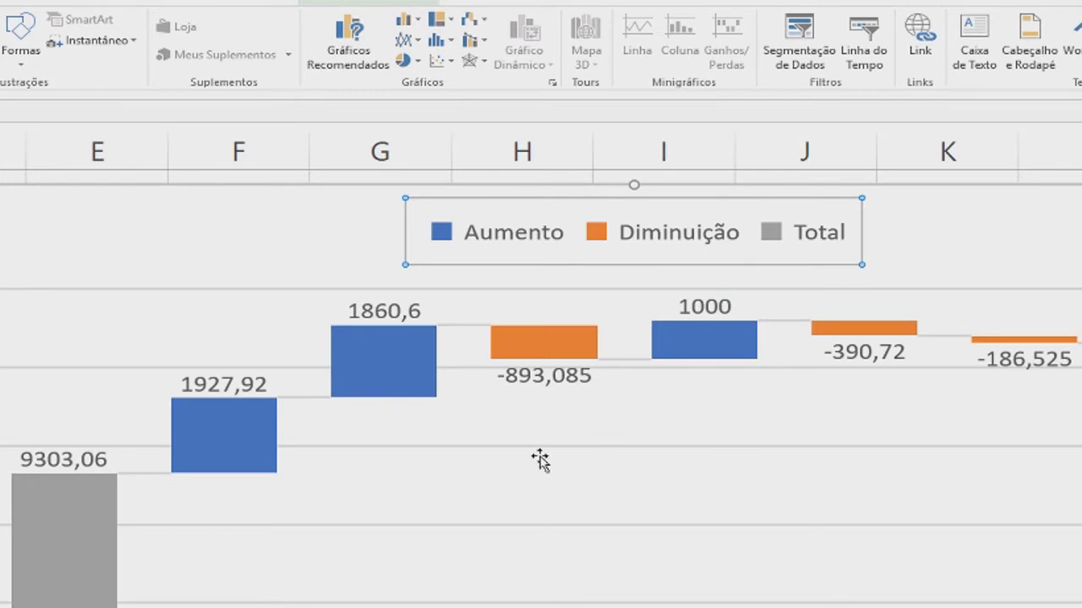
{"action": "left_click", "coordinate": [359, 538]}
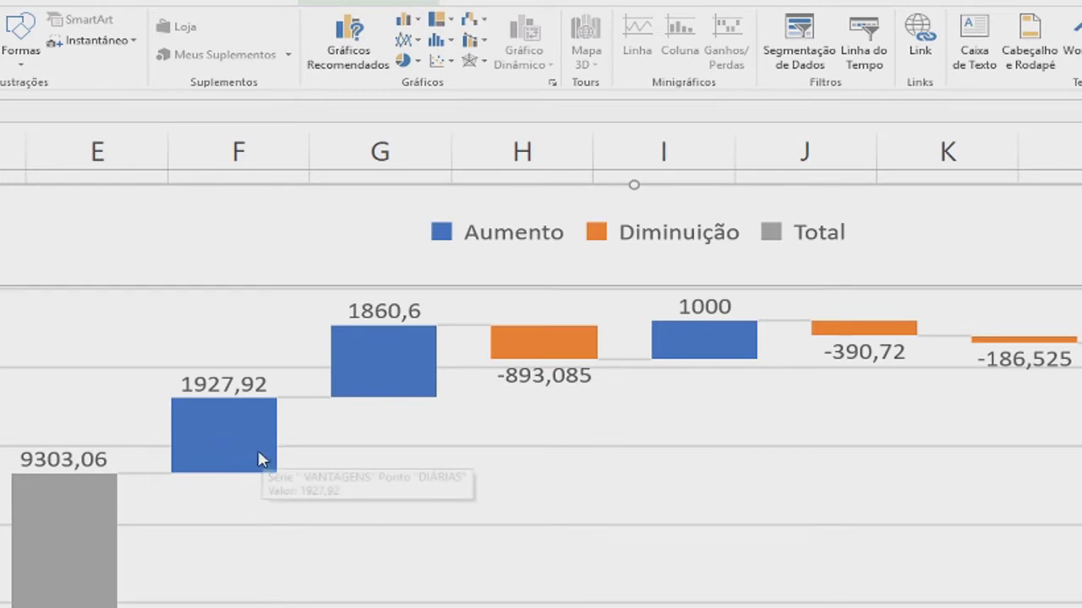
{"action": "mouse_move", "coordinate": [194, 438]}
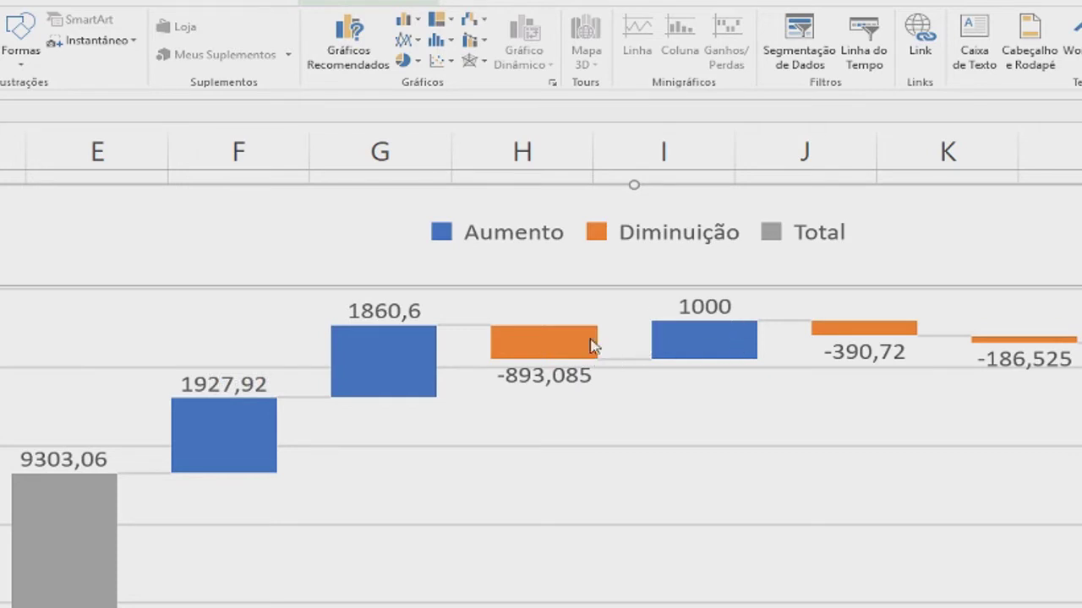
{"action": "mouse_move", "coordinate": [537, 366]}
{"action": "mouse_move", "coordinate": [492, 369]}
{"action": "mouse_move", "coordinate": [884, 340]}
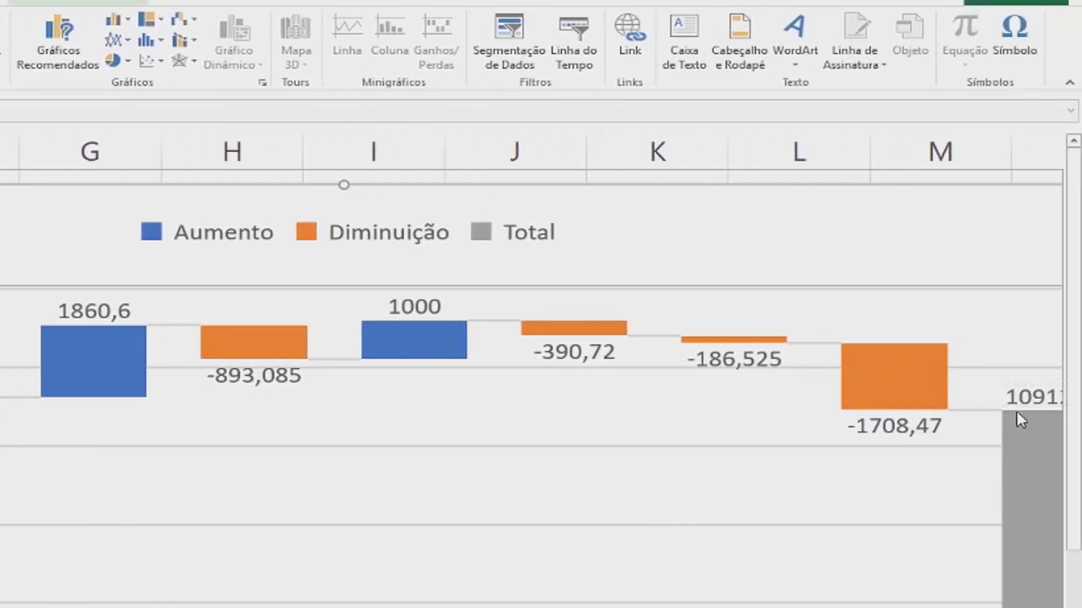
{"action": "left_click", "coordinate": [1044, 400]}
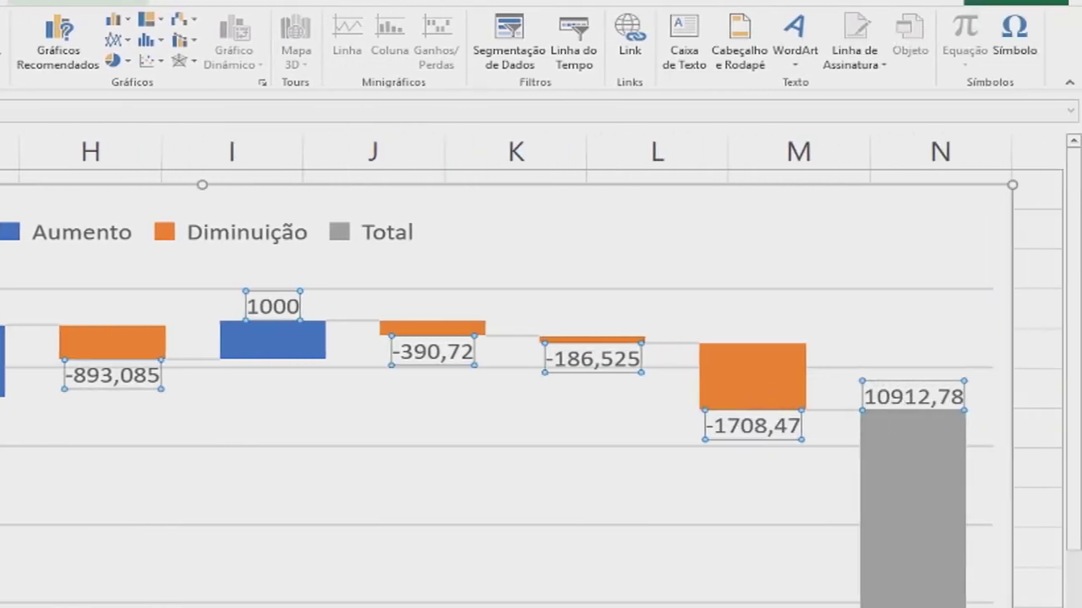
{"action": "mouse_move", "coordinate": [812, 409]}
Step: Remove the total designation from the waterfall chart's SALDO column
{"action": "left_click", "coordinate": [765, 466]}
{"action": "scroll", "coordinate": [765, 467], "scroll_direction": "down", "scroll_amount": 3}
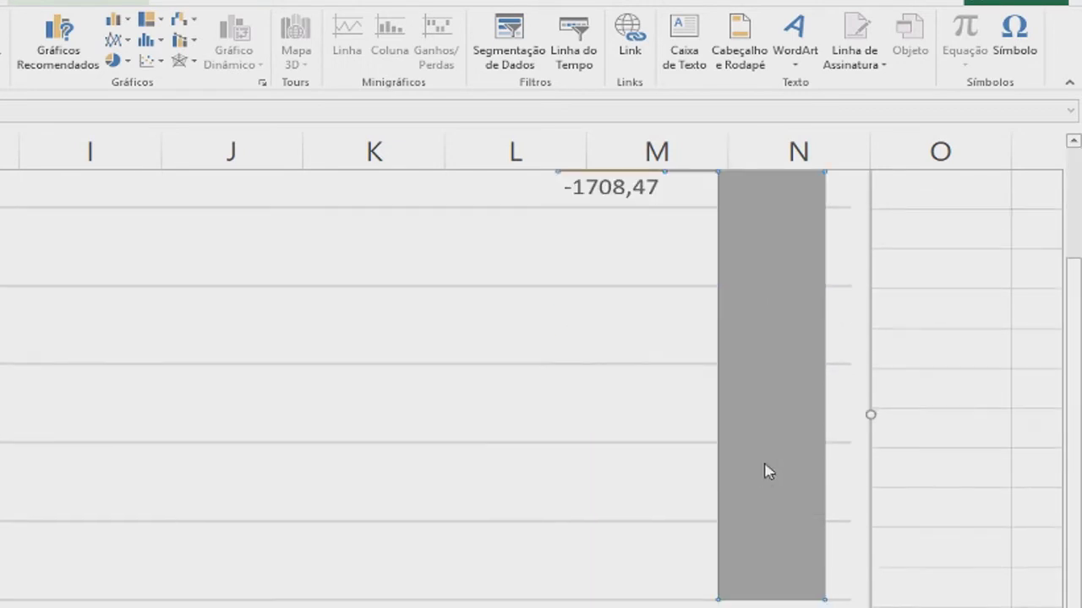
{"action": "right_click", "coordinate": [766, 369]}
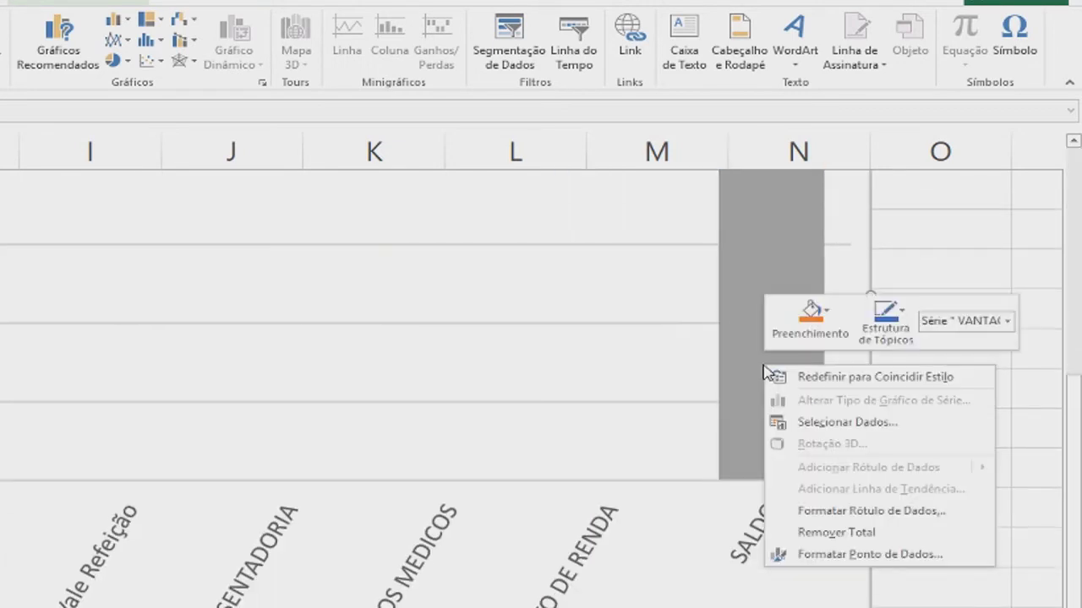
{"action": "left_click", "coordinate": [825, 534]}
{"action": "scroll", "coordinate": [772, 445], "scroll_direction": "up", "scroll_amount": 3}
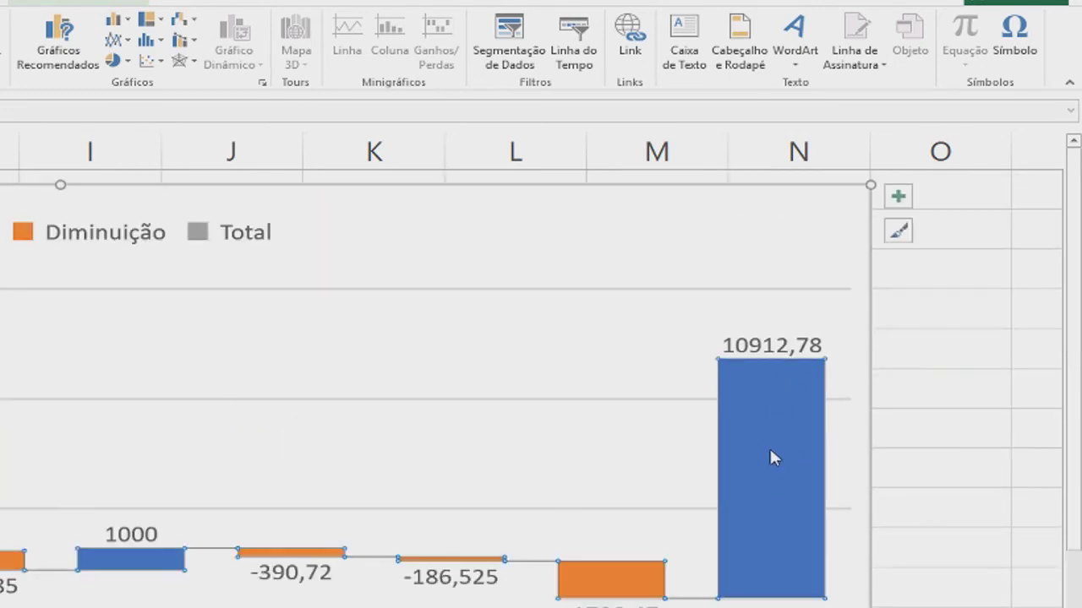
Step: Select only the SALDO column in the waterfall chart and define it as a total
{"action": "left_click", "coordinate": [770, 413]}
{"action": "scroll", "coordinate": [279, 584], "scroll_direction": "down", "scroll_amount": 1}
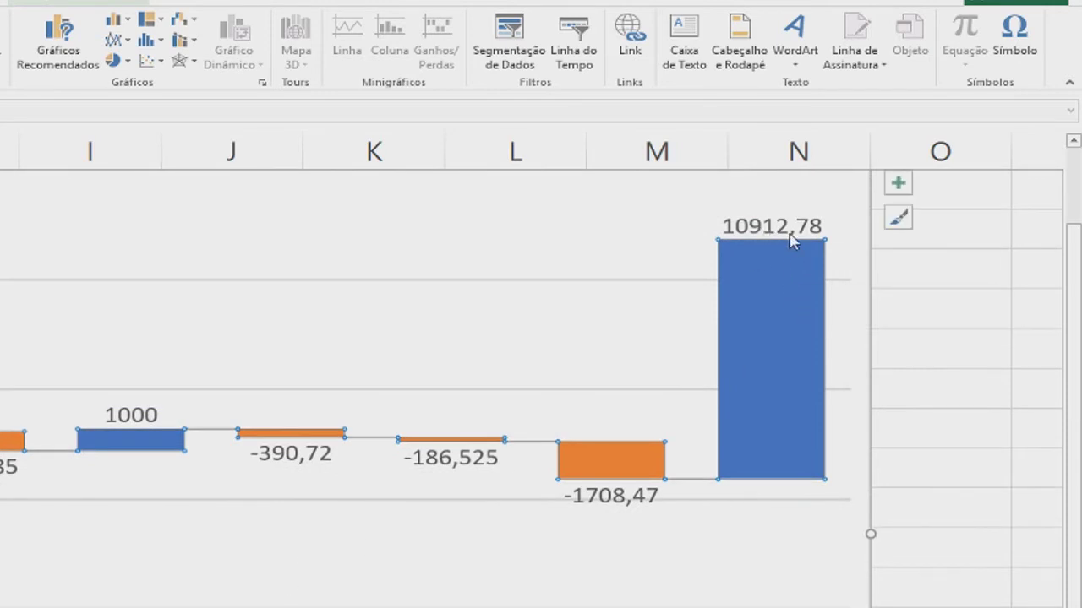
{"action": "right_click", "coordinate": [772, 359]}
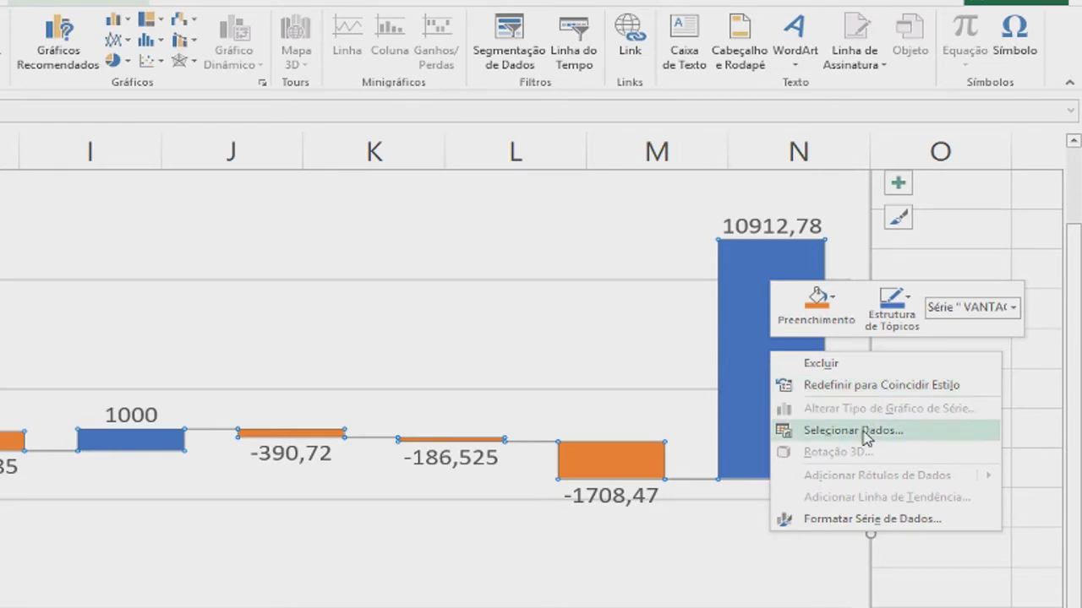
{"action": "left_click", "coordinate": [763, 374]}
{"action": "right_click", "coordinate": [763, 374]}
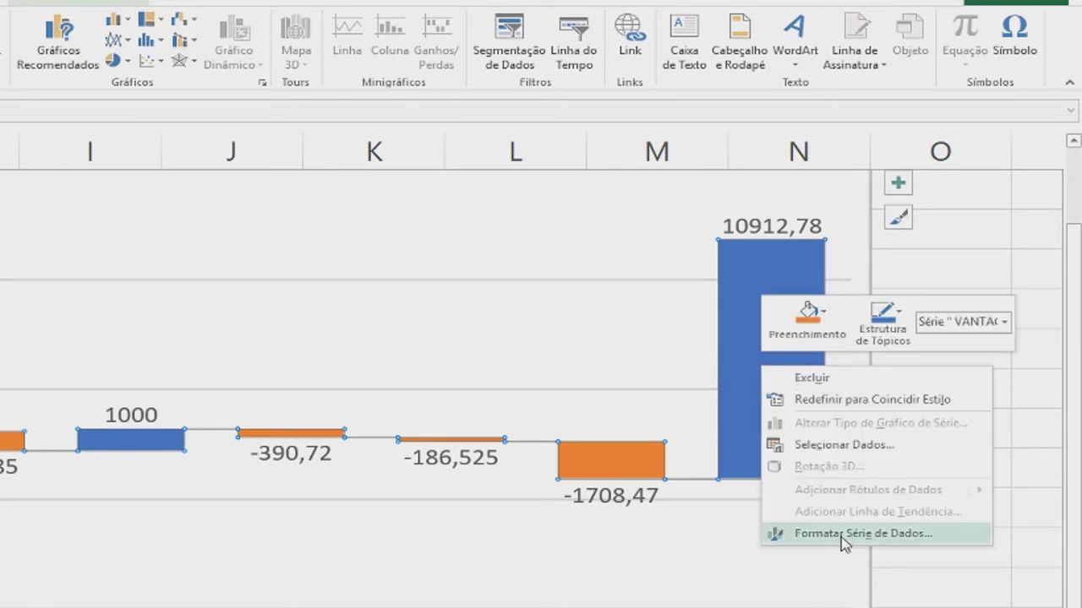
{"action": "left_click", "coordinate": [758, 422]}
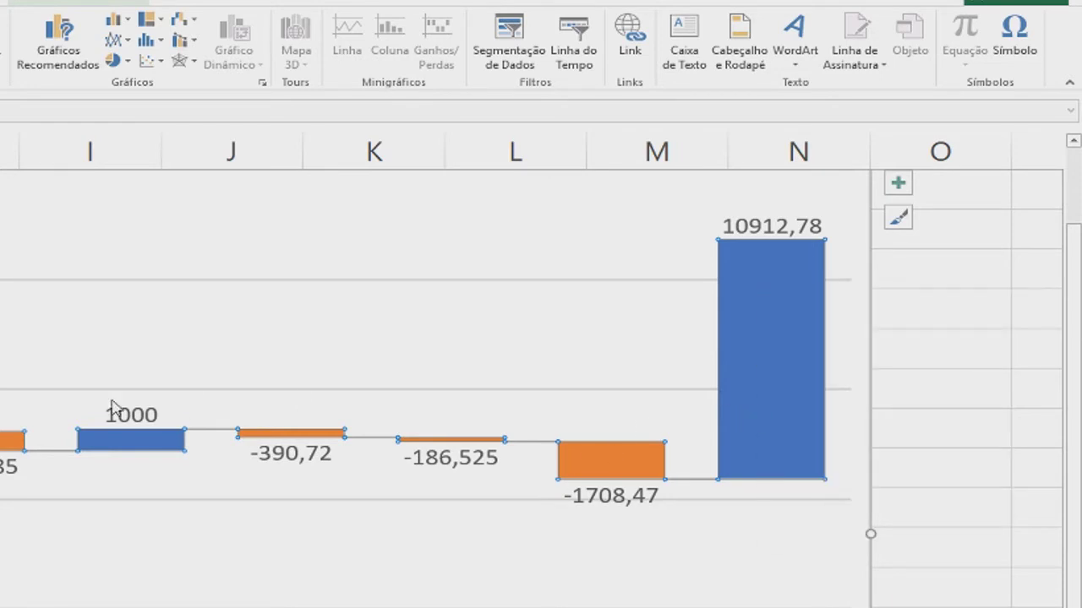
{"action": "left_click", "coordinate": [767, 398]}
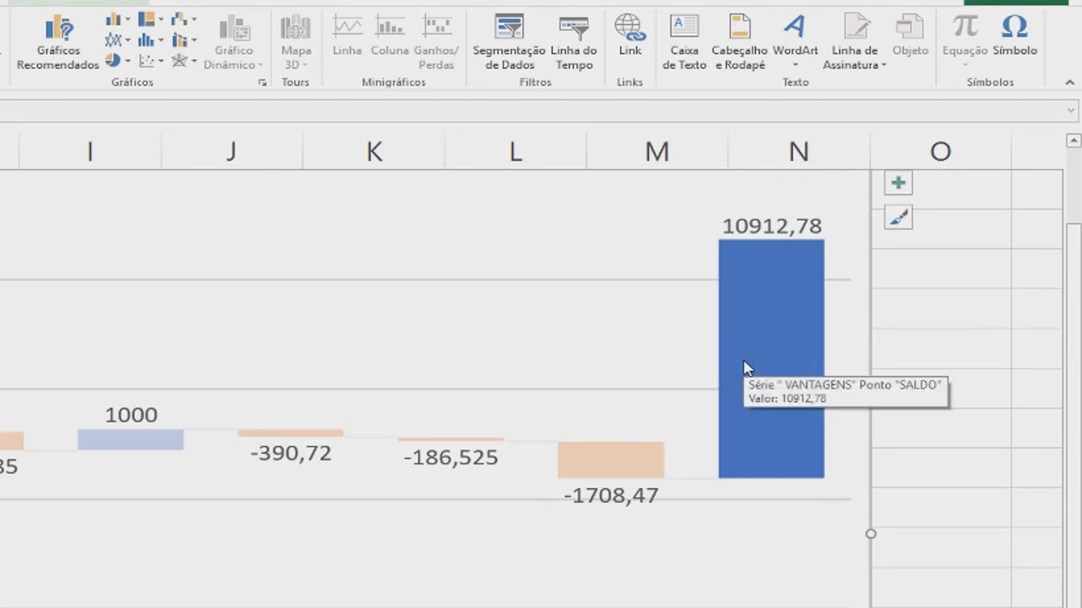
{"action": "right_click", "coordinate": [746, 366]}
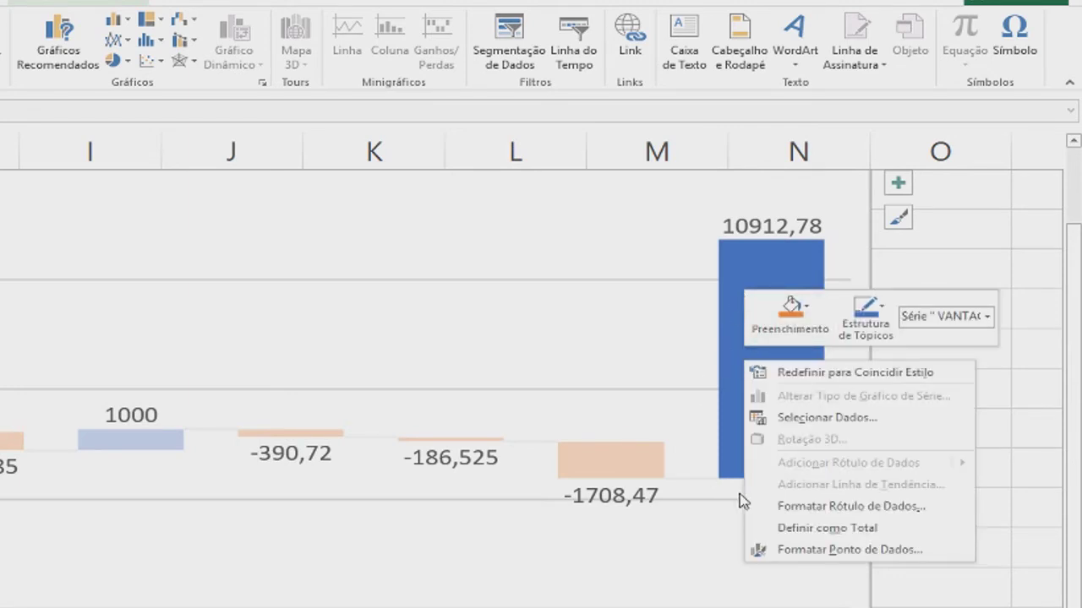
{"action": "left_click", "coordinate": [813, 530]}
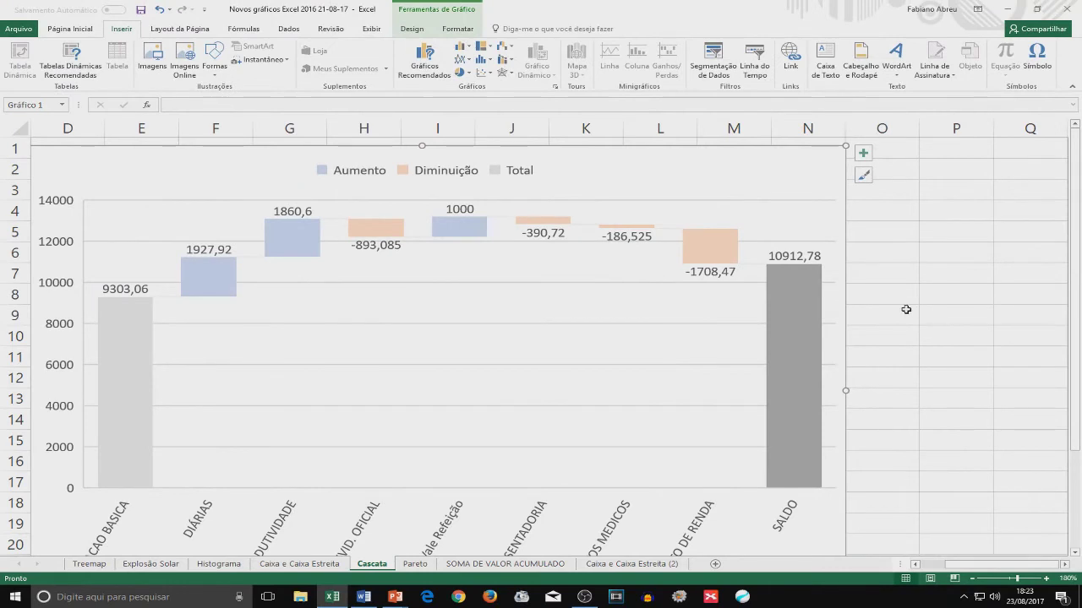
{"action": "left_click", "coordinate": [883, 308]}
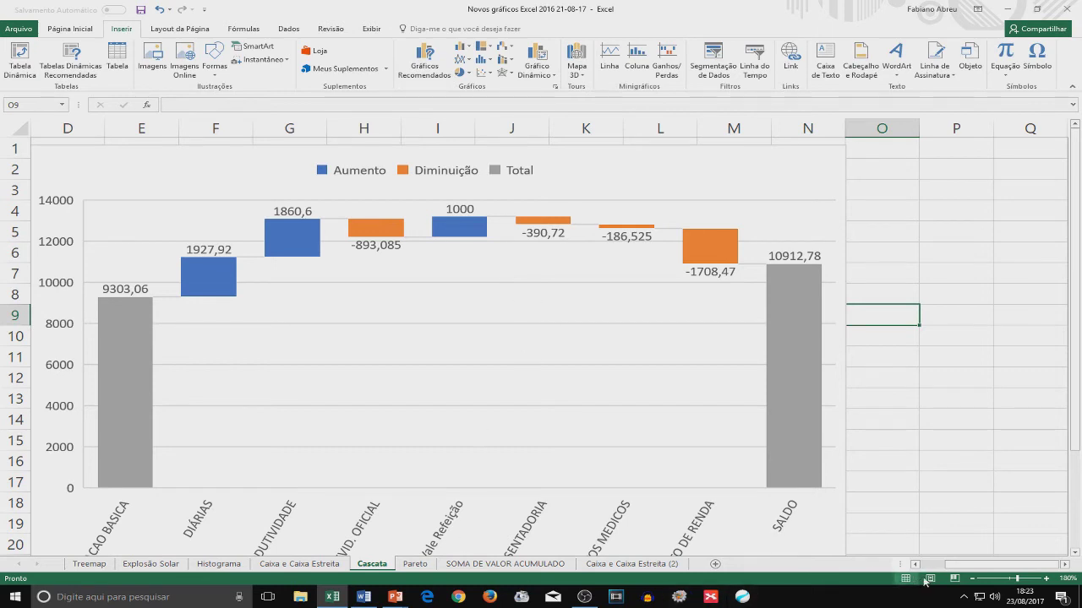
Step: Return to the DESCRIÇÃO and VANTAGENS table and review the REMUNERACAO BASICA and CONTRIB.PREVID. OFICIAL amounts beside the chart
{"action": "left_click_drag", "start_coordinate": [970, 568], "coordinate": [933, 568]}
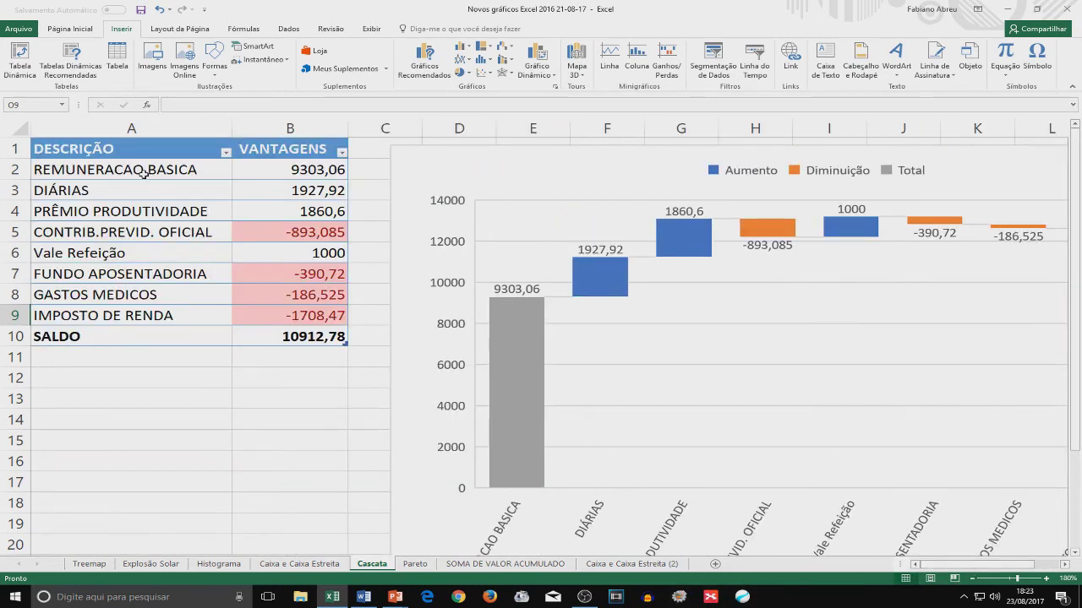
{"action": "left_click", "coordinate": [313, 175]}
{"action": "left_click", "coordinate": [328, 233]}
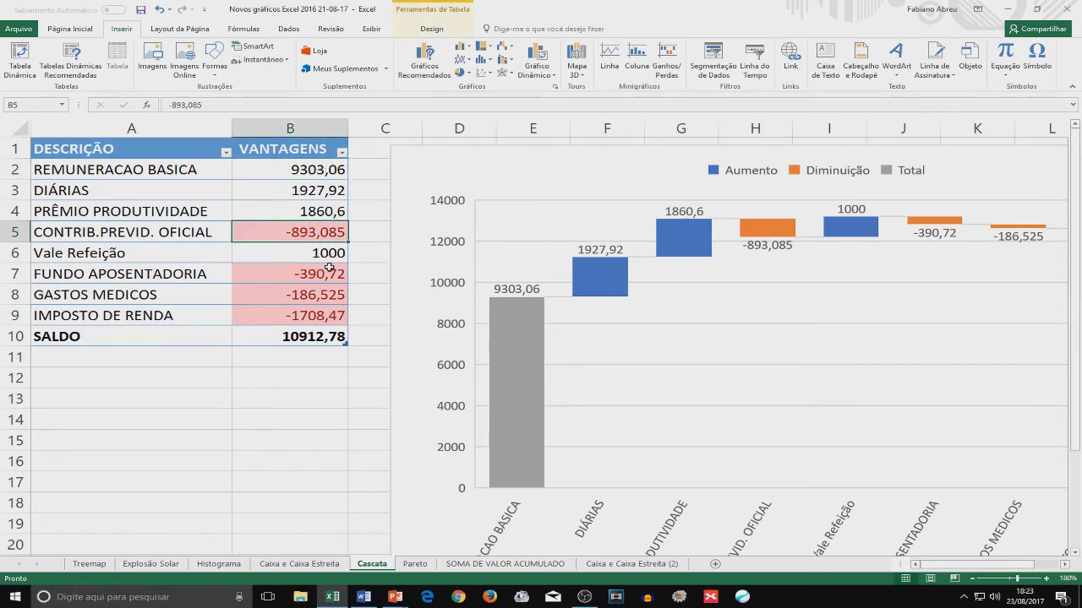
Step: Review the waterfall table's descriptions and amounts from REMUNERACAO BASICA to IMPOSTO DE RENDA, including CONTRIB.PREVID. OFICIAL and DIÁRIAS
{"action": "left_click_drag", "start_coordinate": [105, 170], "coordinate": [333, 314]}
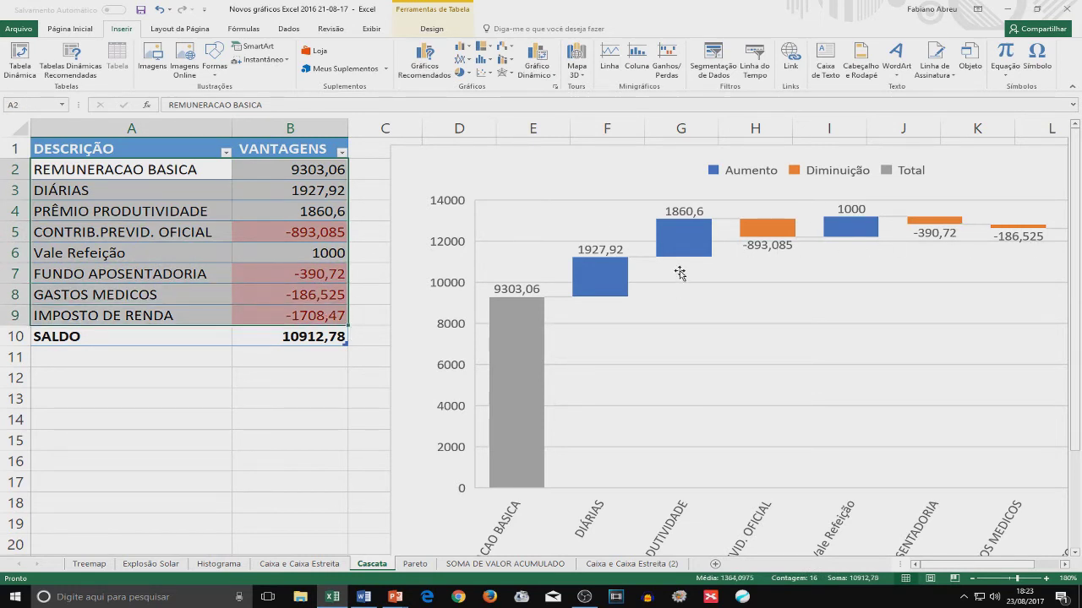
{"action": "left_click", "coordinate": [227, 234]}
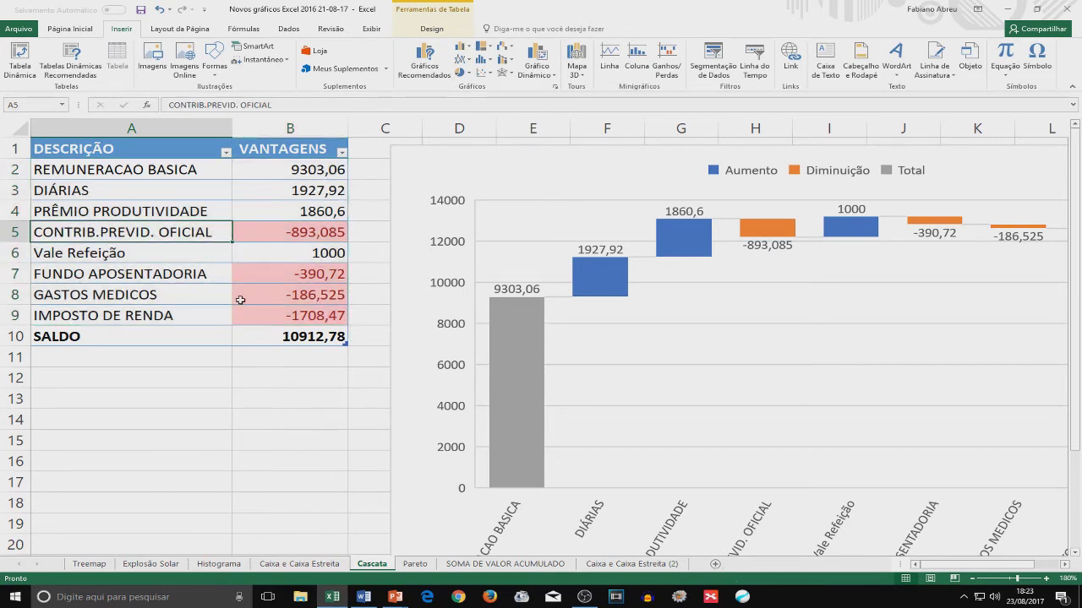
{"action": "left_click", "coordinate": [312, 189]}
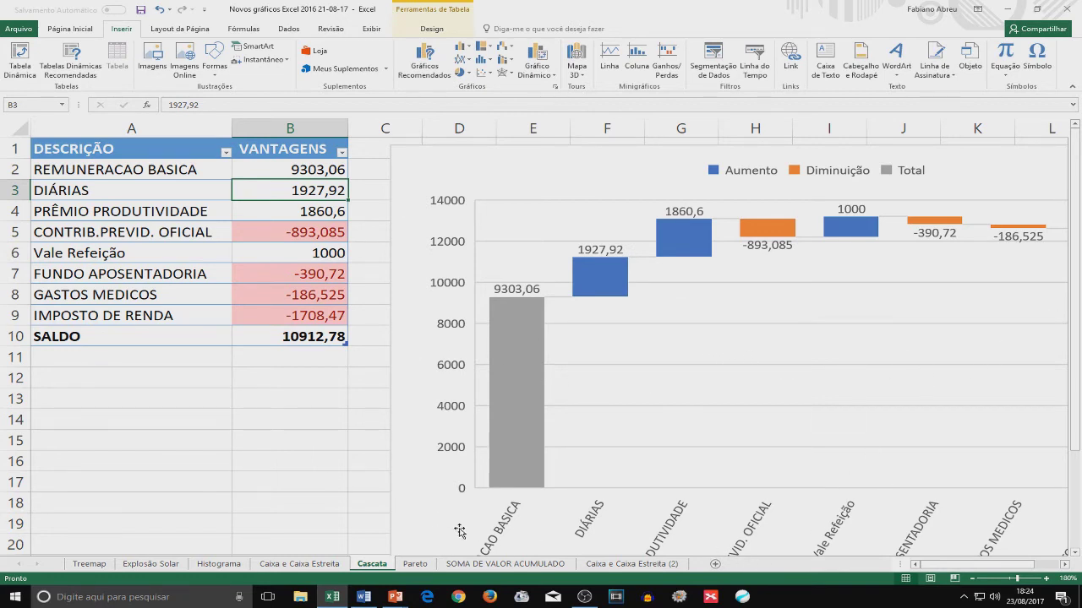
Step: Open the Pareto worksheet, switch to the Word course document and read its description of the Pareto chart
{"action": "left_click", "coordinate": [422, 566]}
{"action": "key", "text": "alt+Tab"}
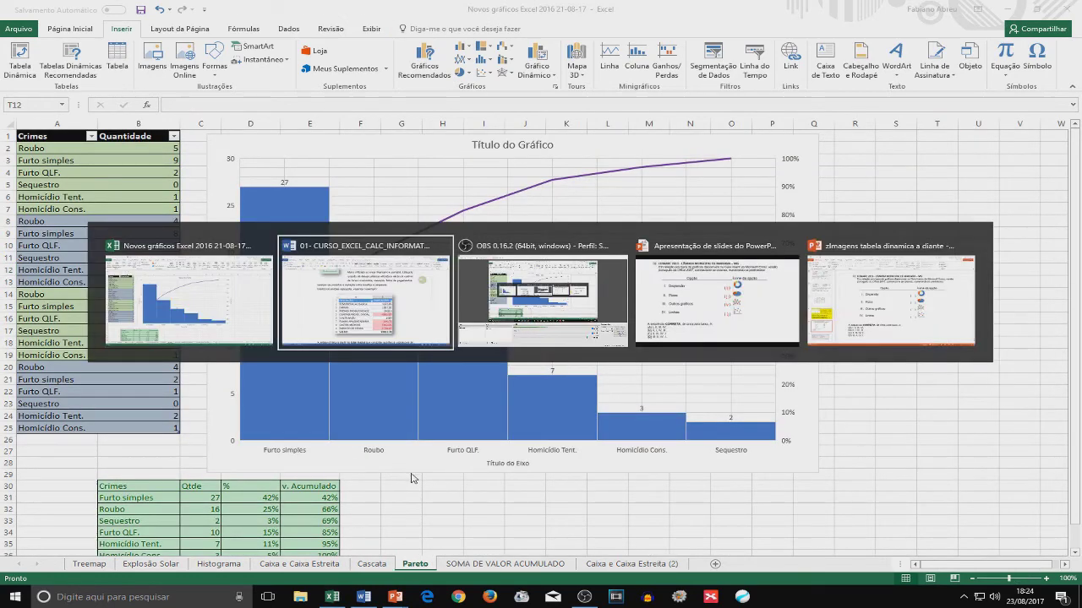
{"action": "key", "text": "alt+Tab"}
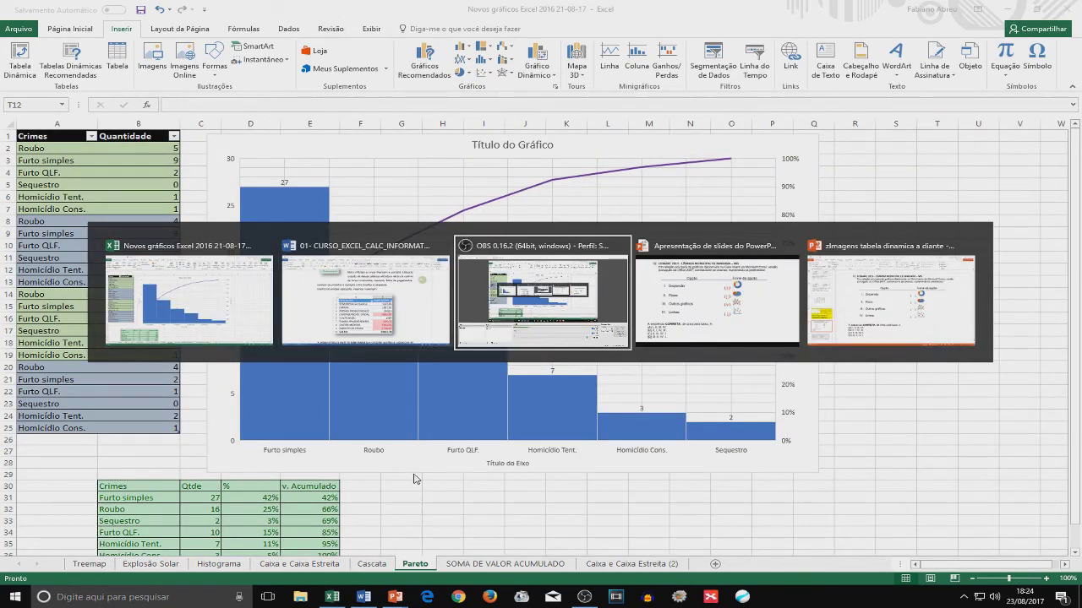
{"action": "key", "text": "alt+shift+Tab"}
{"action": "scroll", "coordinate": [645, 237], "scroll_direction": "down", "scroll_amount": 3}
{"action": "scroll", "coordinate": [645, 242], "scroll_direction": "up", "scroll_amount": 1}
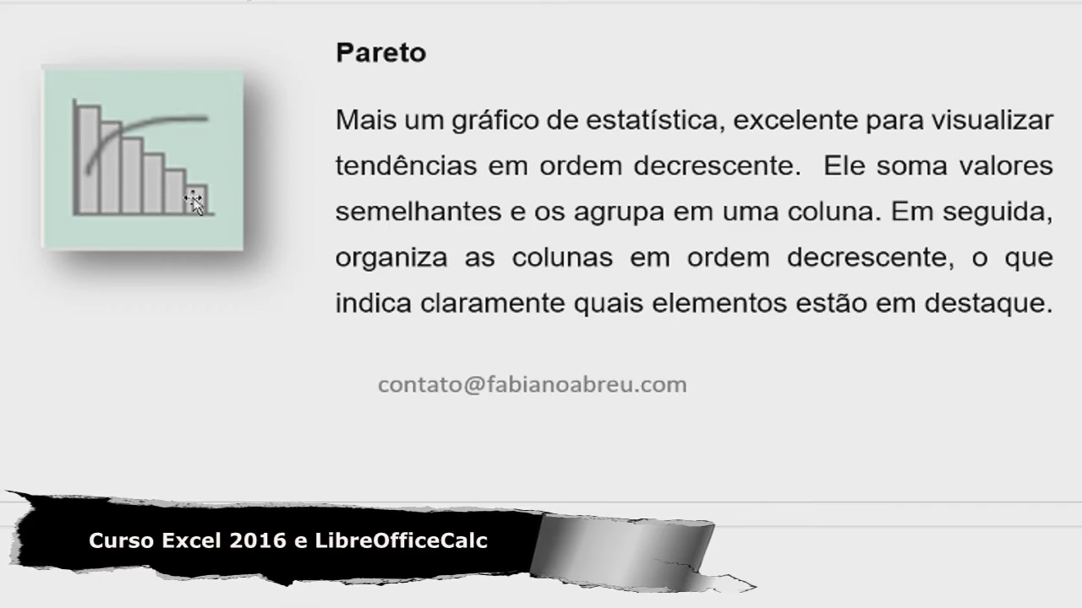
Step: Look through the course document's Pareto example, from the Crimes table to the resulting chart
{"action": "scroll", "coordinate": [389, 369], "scroll_direction": "down", "scroll_amount": 5}
{"action": "scroll", "coordinate": [395, 370], "scroll_direction": "down", "scroll_amount": 20}
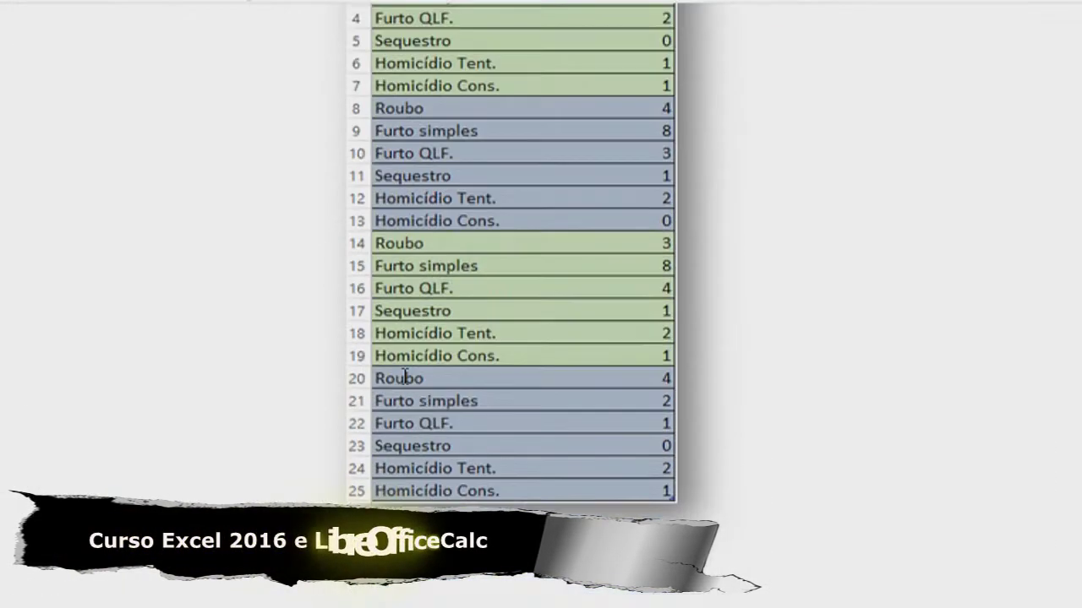
{"action": "scroll", "coordinate": [355, 363], "scroll_direction": "down", "scroll_amount": 3}
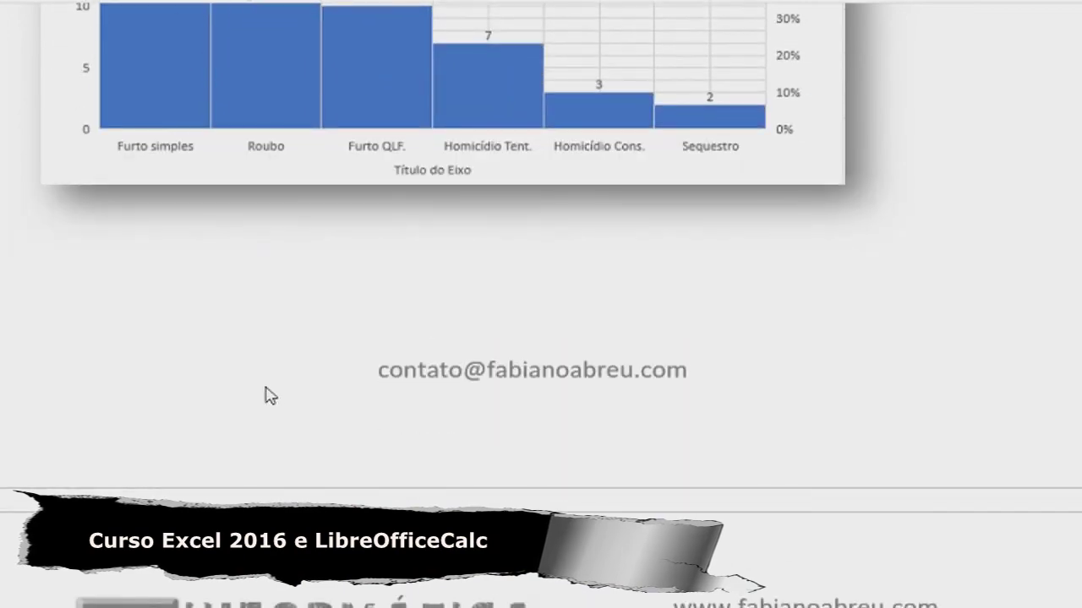
Step: Switch back to the Excel workbook and highlight each of the four colour-banded blocks of crimes, rows 2–7, 8–13, 14–19 and 20–25
{"action": "key", "text": "alt+Tab"}
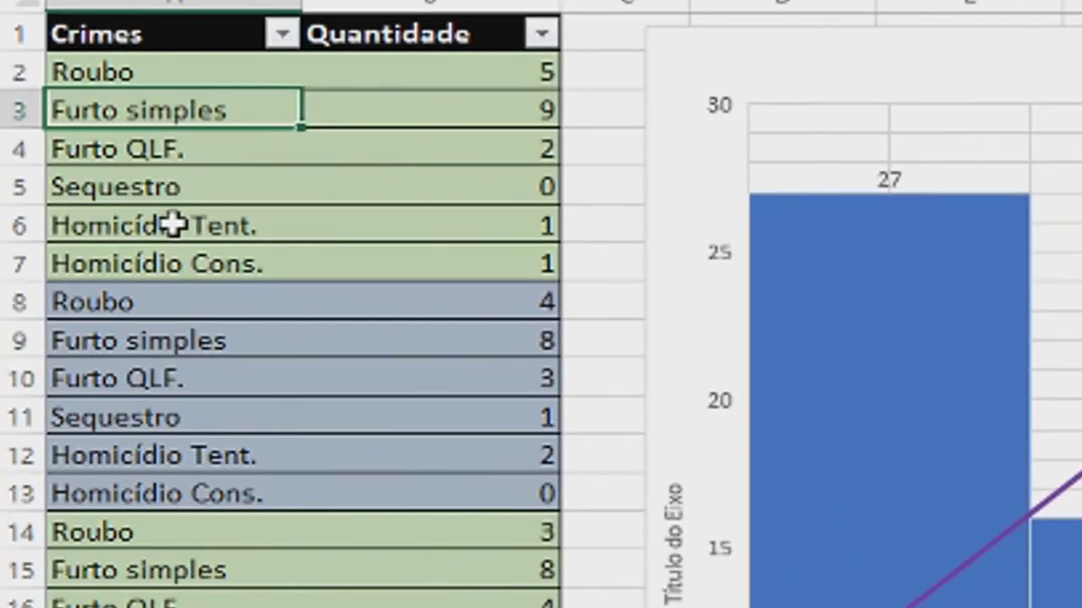
{"action": "left_click", "coordinate": [169, 265]}
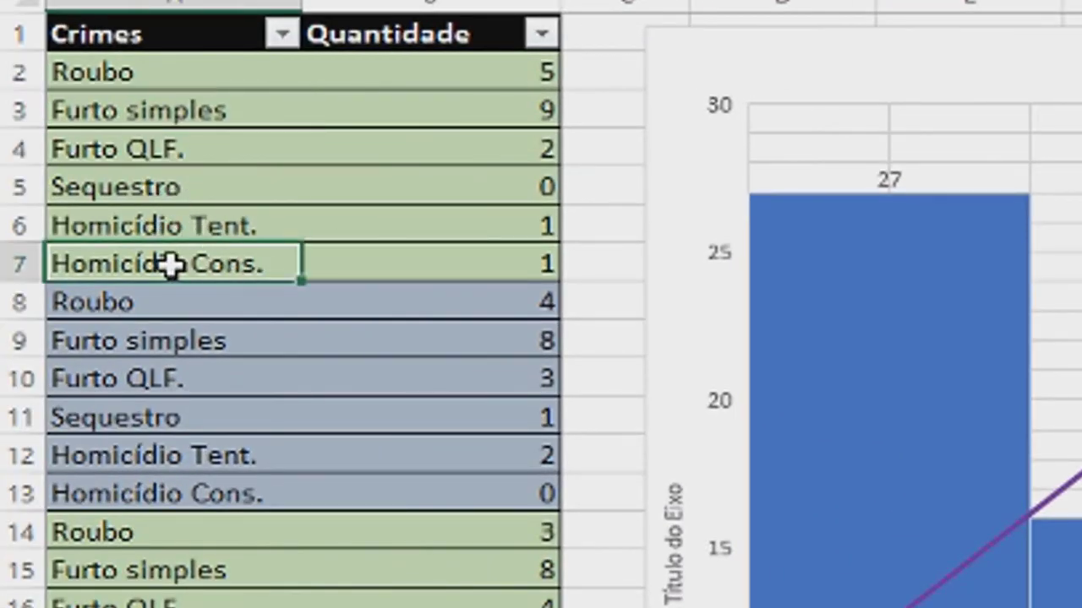
{"action": "left_click_drag", "start_coordinate": [206, 77], "coordinate": [400, 245]}
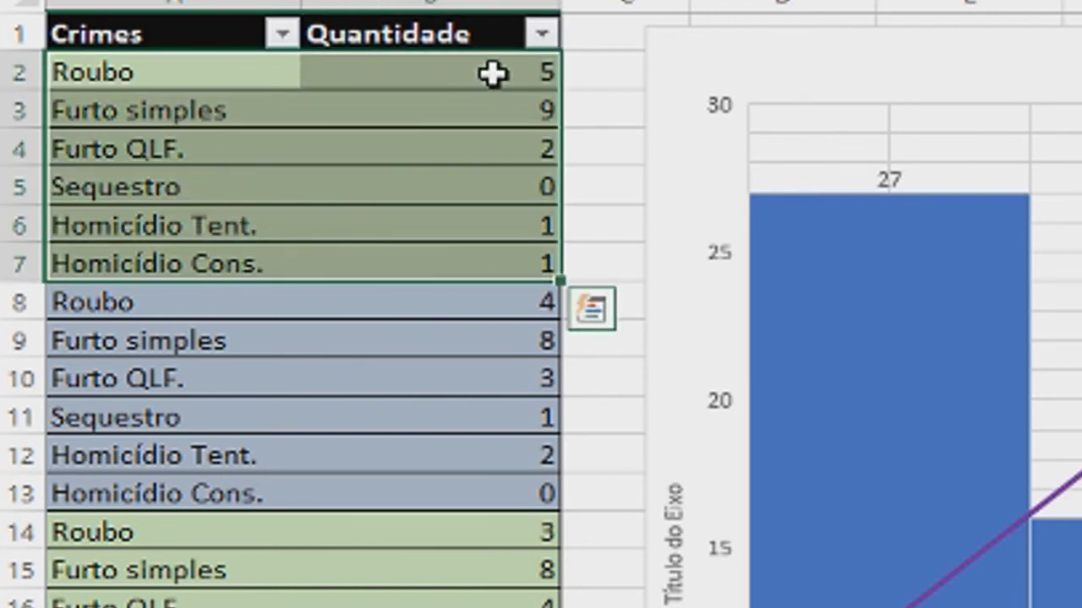
{"action": "left_click", "coordinate": [245, 308]}
{"action": "left_click_drag", "start_coordinate": [245, 307], "coordinate": [430, 481]}
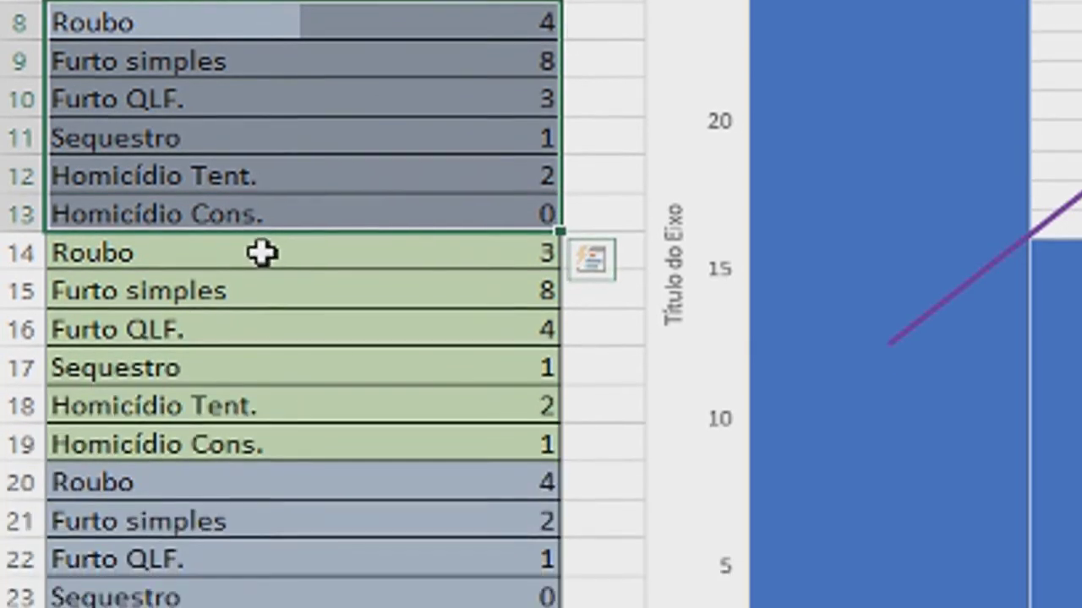
{"action": "left_click_drag", "start_coordinate": [262, 252], "coordinate": [329, 447]}
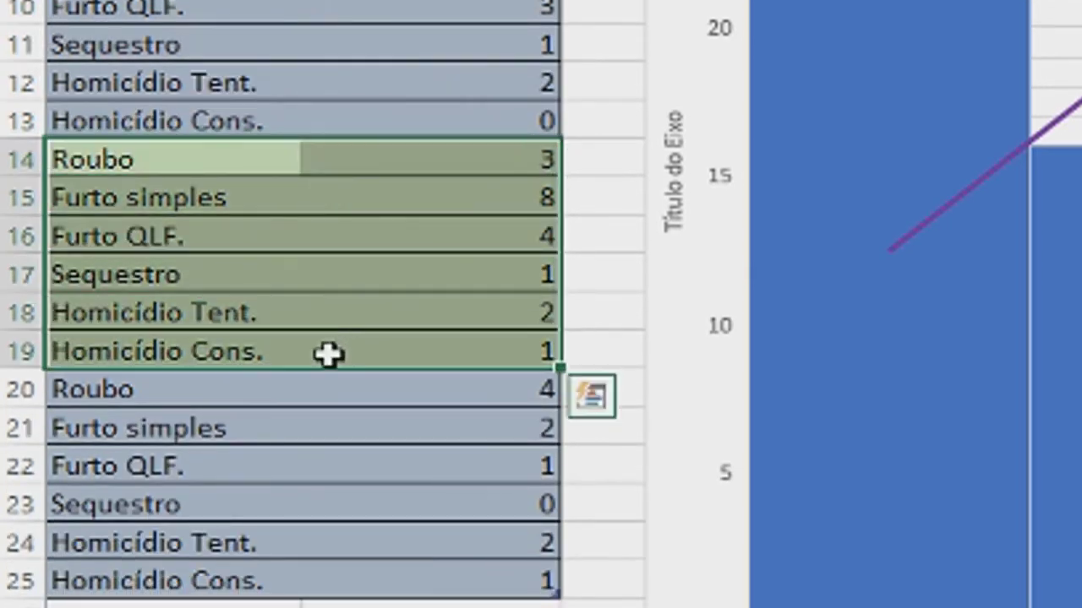
{"action": "left_click_drag", "start_coordinate": [306, 490], "coordinate": [387, 607]}
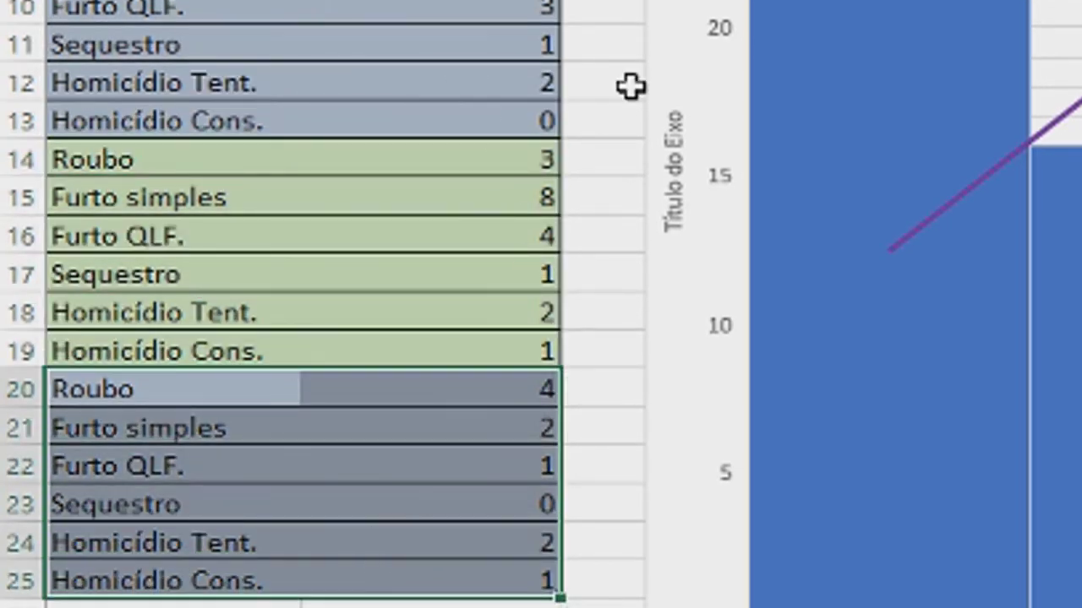
Step: Highlight the Quantidade column and go through the first block's quantities from Roubo to Homicídio Cons
{"action": "left_click", "coordinate": [258, 49]}
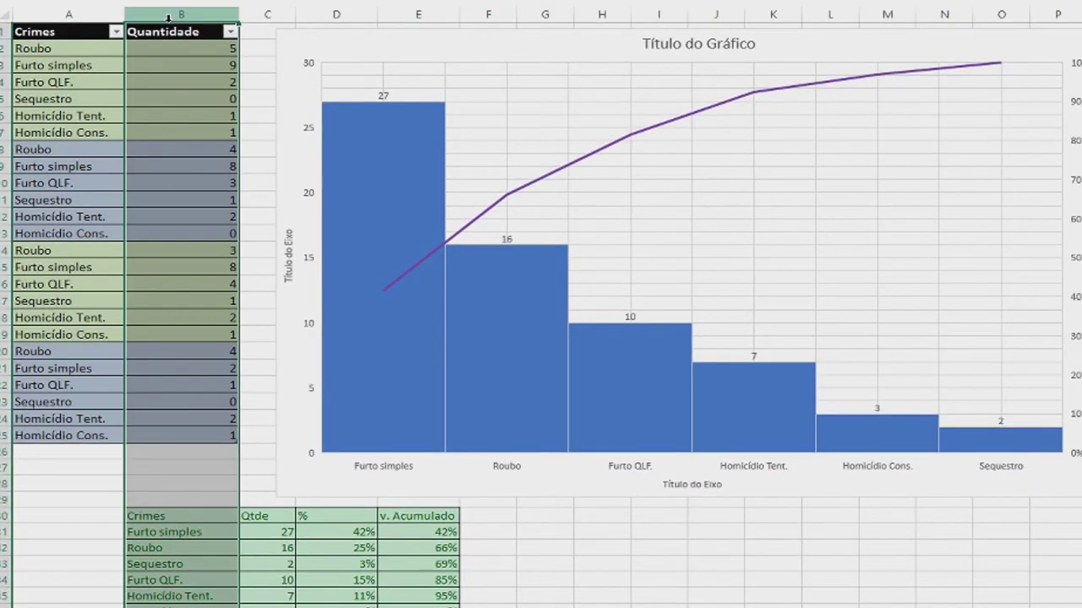
{"action": "left_click", "coordinate": [145, 216]}
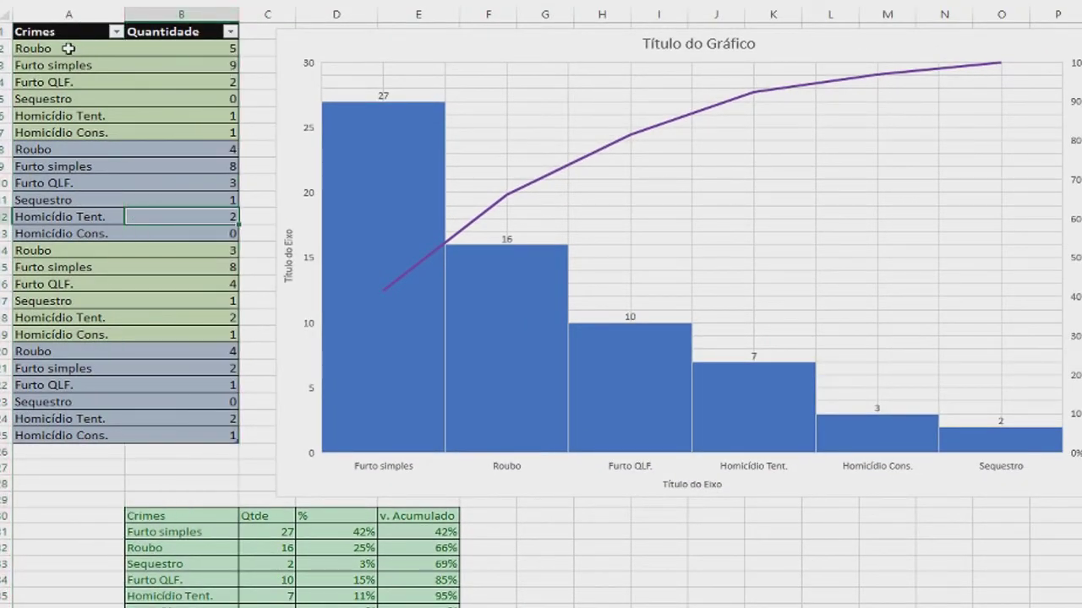
{"action": "left_click", "coordinate": [223, 51]}
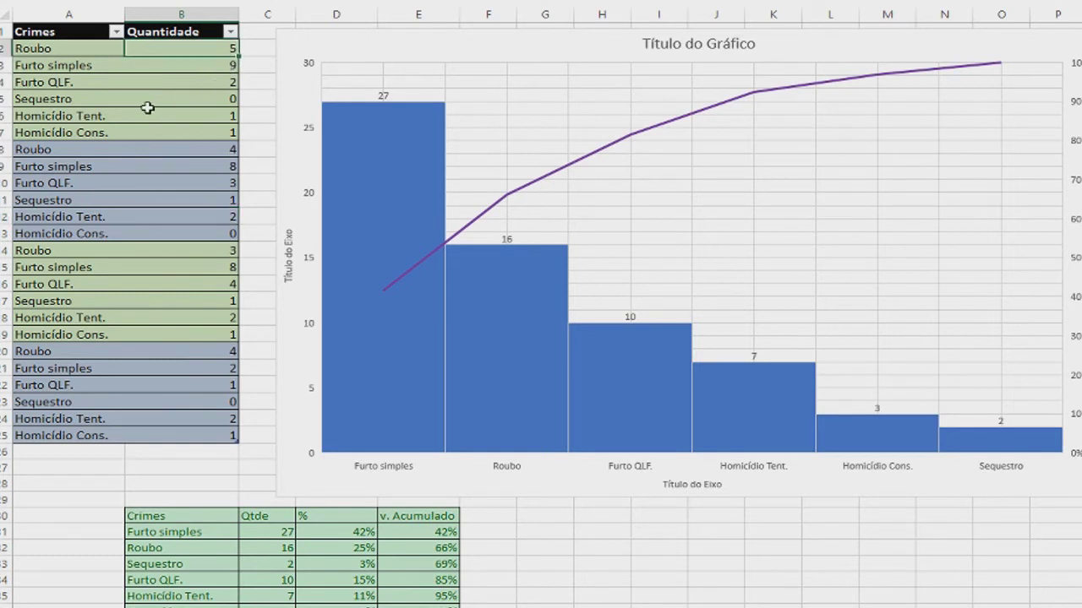
{"action": "left_click", "coordinate": [219, 82]}
{"action": "left_click", "coordinate": [217, 99]}
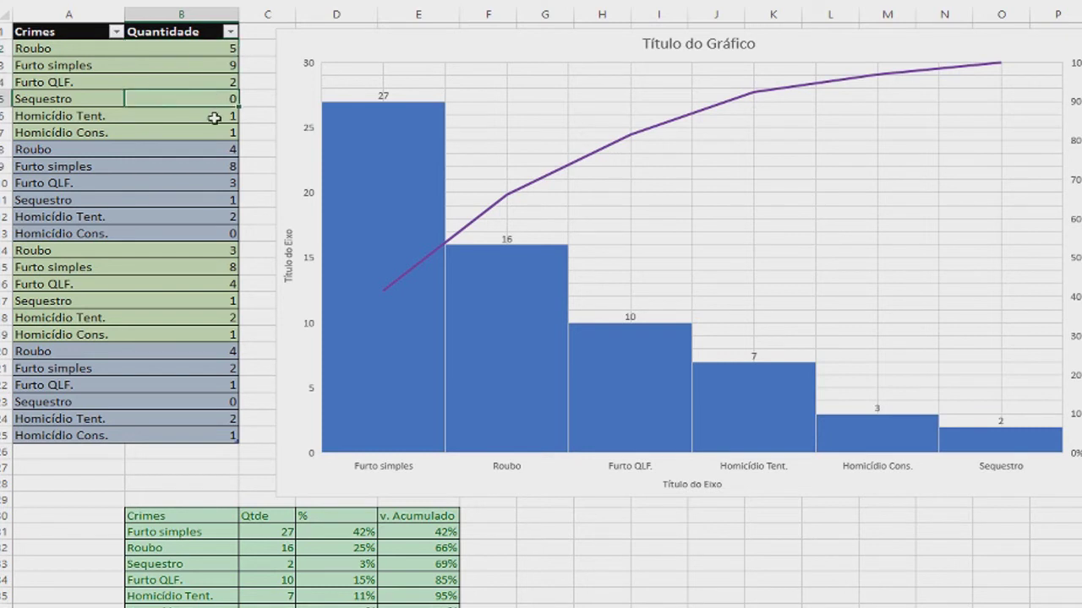
{"action": "left_click", "coordinate": [217, 119]}
{"action": "left_click", "coordinate": [221, 130]}
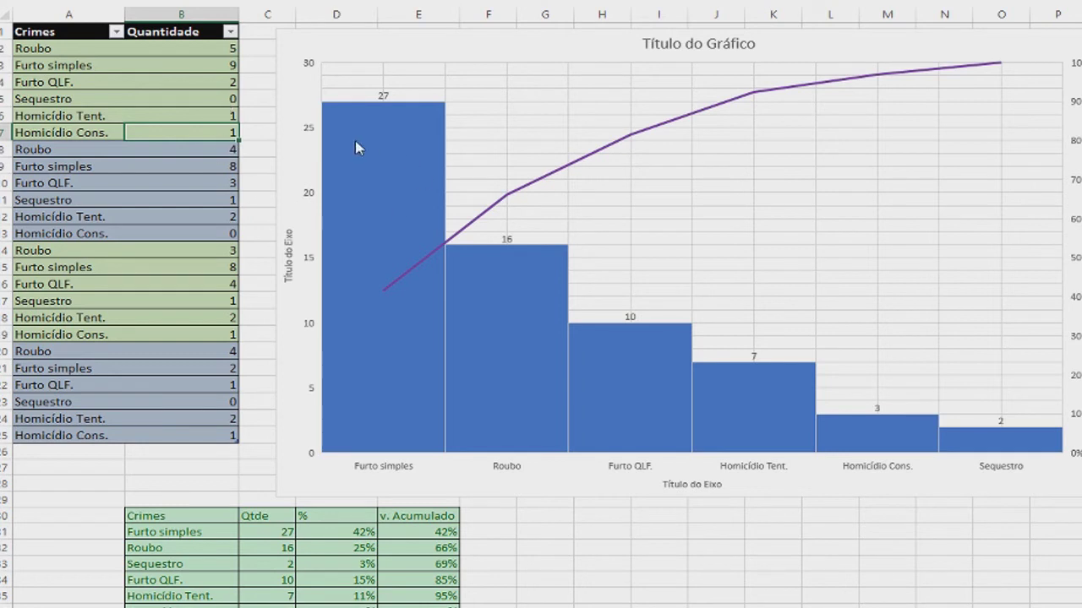
Step: Compare the Pareto chart's Sequestro column with the Quantidade cell of each Sequestro row in the four blocks
{"action": "left_click", "coordinate": [1000, 442]}
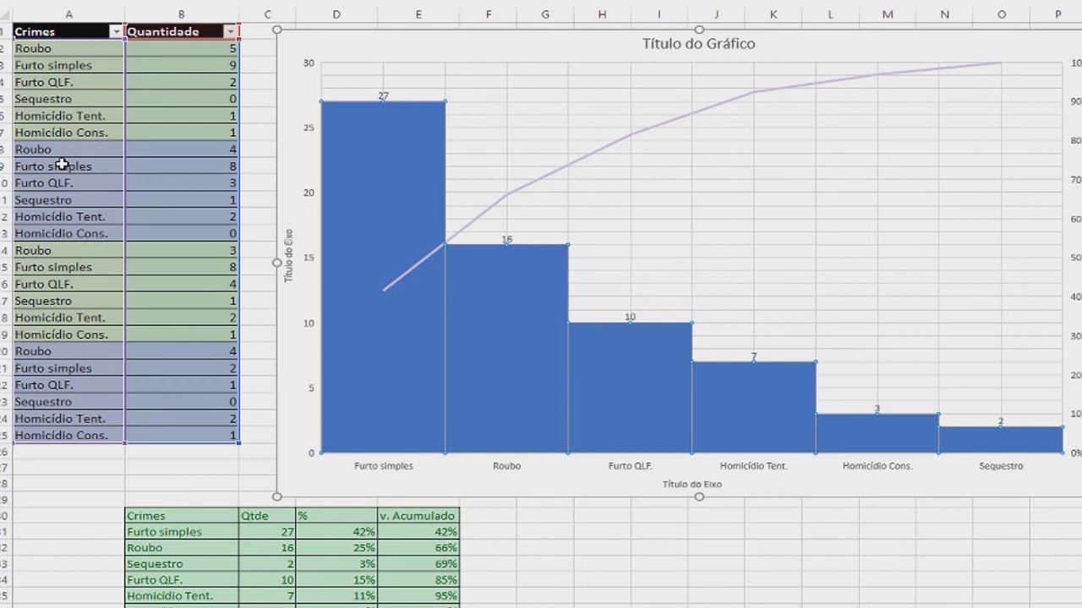
{"action": "left_click", "coordinate": [196, 101]}
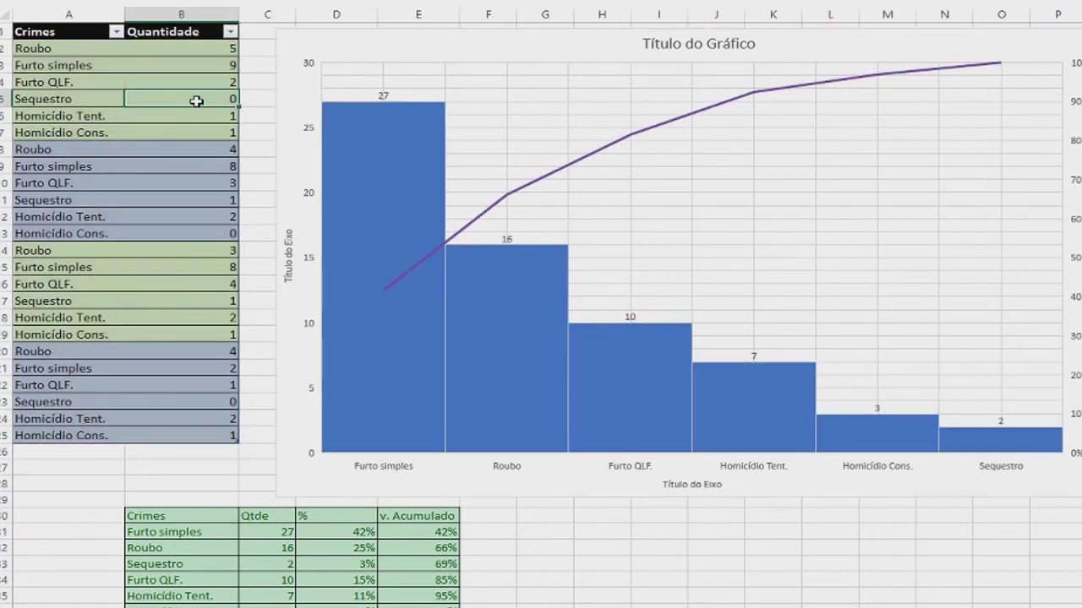
{"action": "left_click", "coordinate": [188, 199]}
{"action": "left_click", "coordinate": [207, 301]}
{"action": "left_click", "coordinate": [195, 407]}
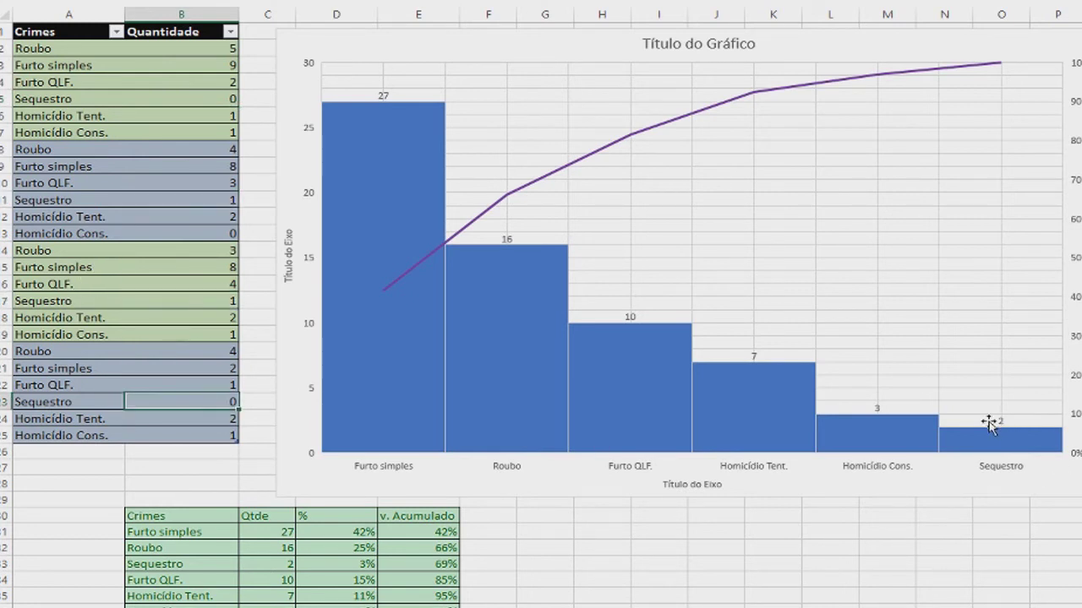
Step: Inspect the SOMASE formula behind the Furto simples Qtde in the summary table below the chart, leaving it unchanged
{"action": "scroll", "coordinate": [259, 273], "scroll_direction": "down", "scroll_amount": 5}
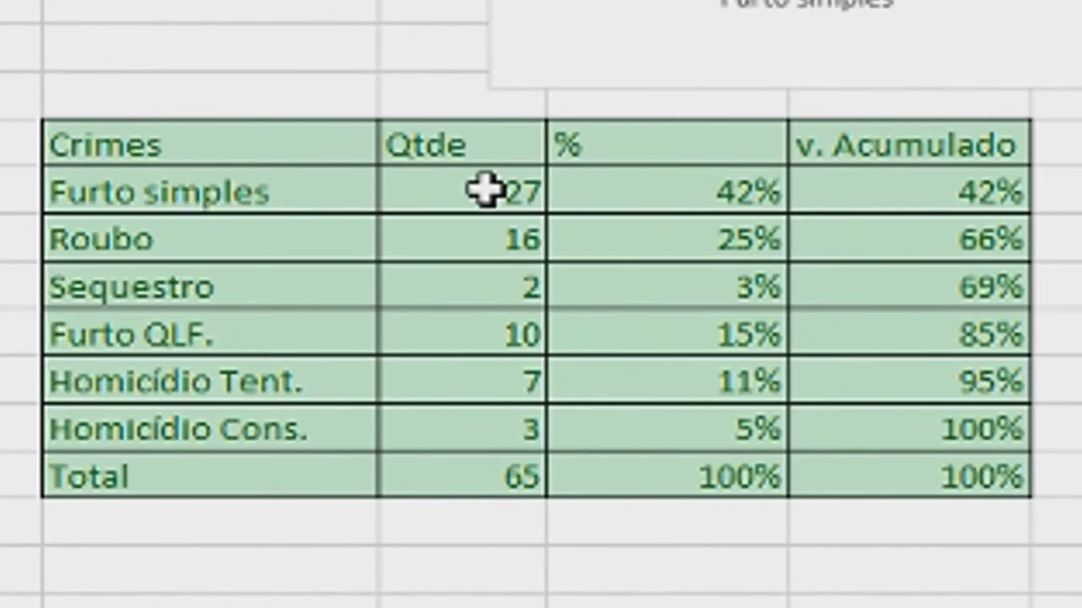
{"action": "left_click", "coordinate": [289, 279]}
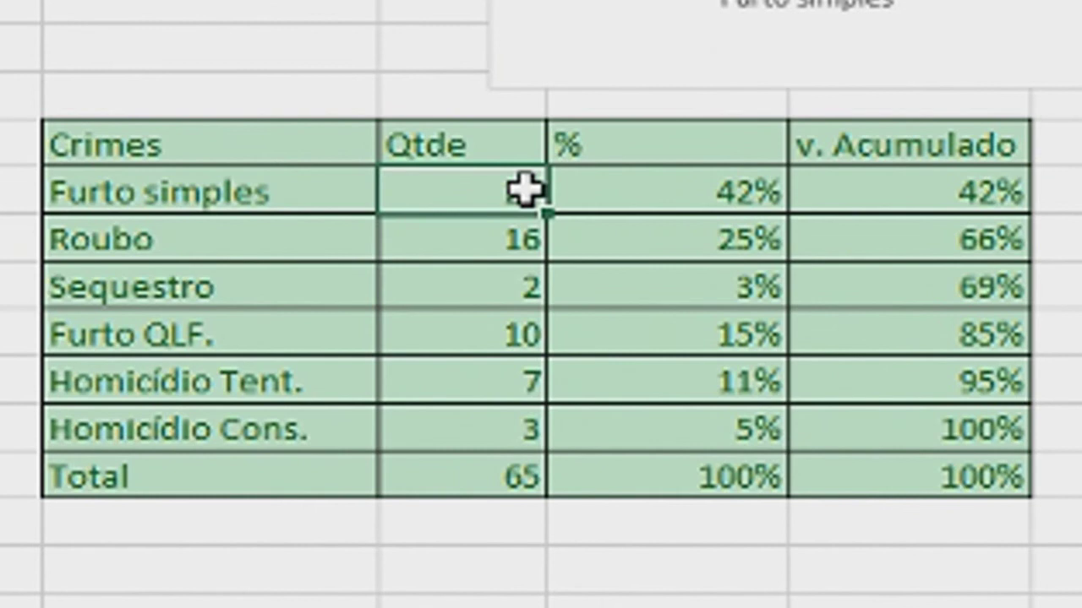
{"action": "double_click", "coordinate": [526, 192]}
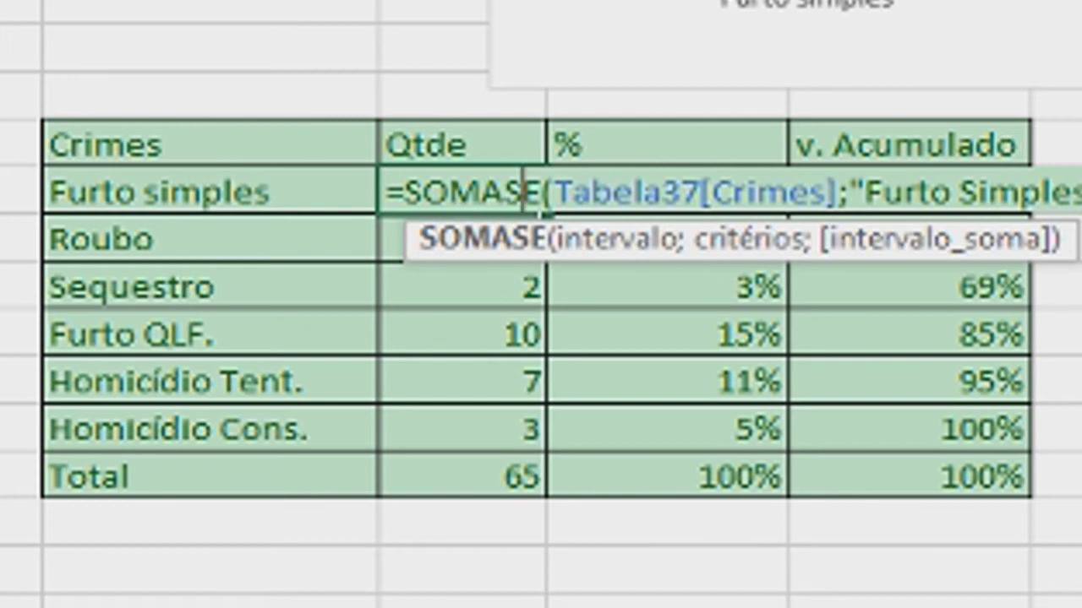
{"action": "key", "text": "Return"}
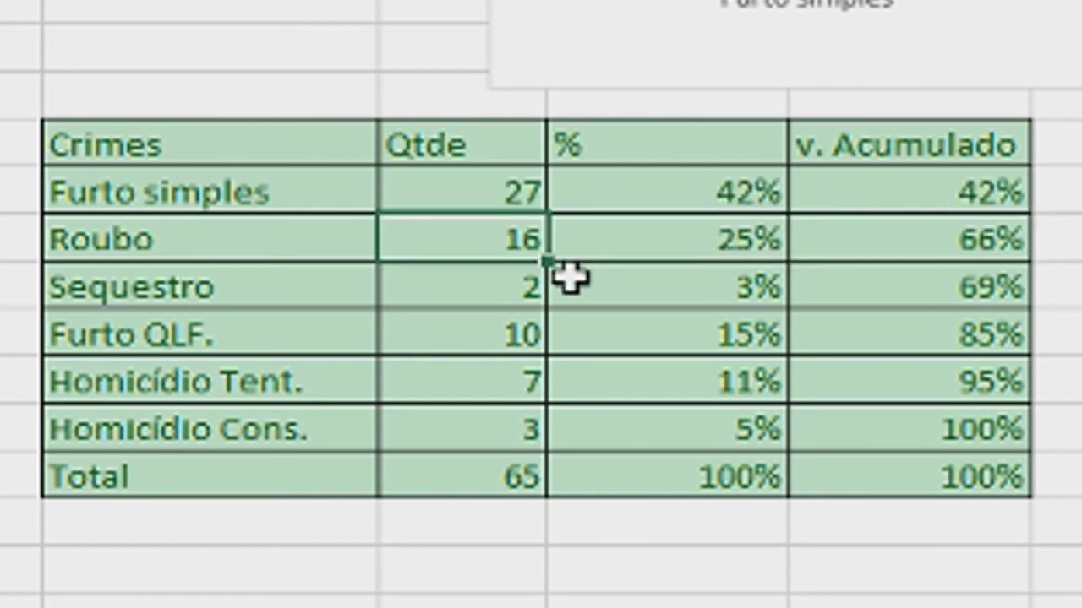
{"action": "left_click", "coordinate": [498, 190]}
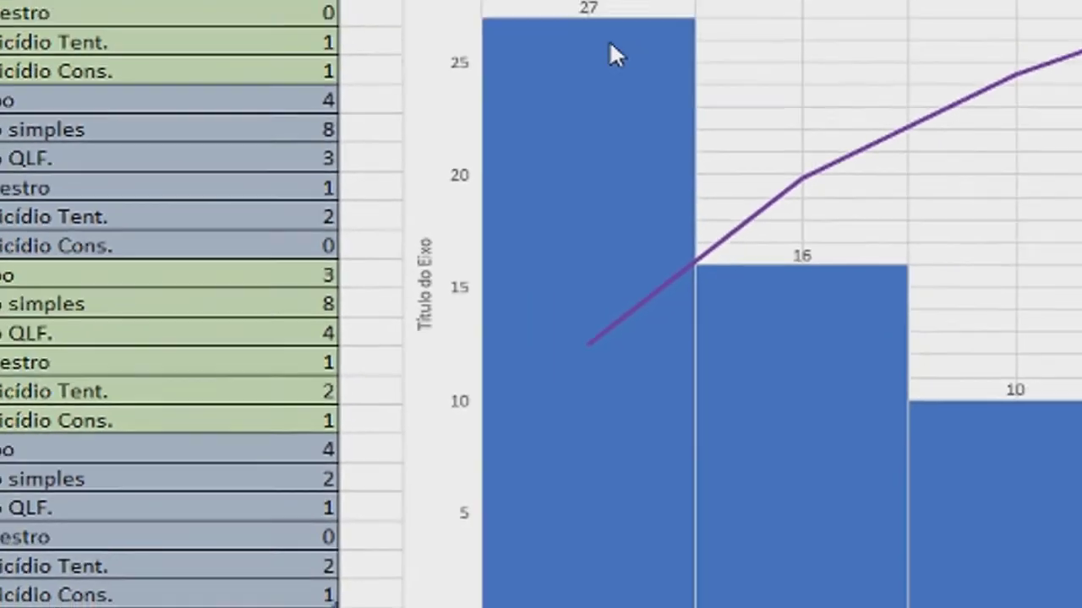
Step: Examine the Pareto chart's descending columns, its quantity axis, its percentage axis and the cumulative line
{"action": "mouse_move", "coordinate": [590, 6]}
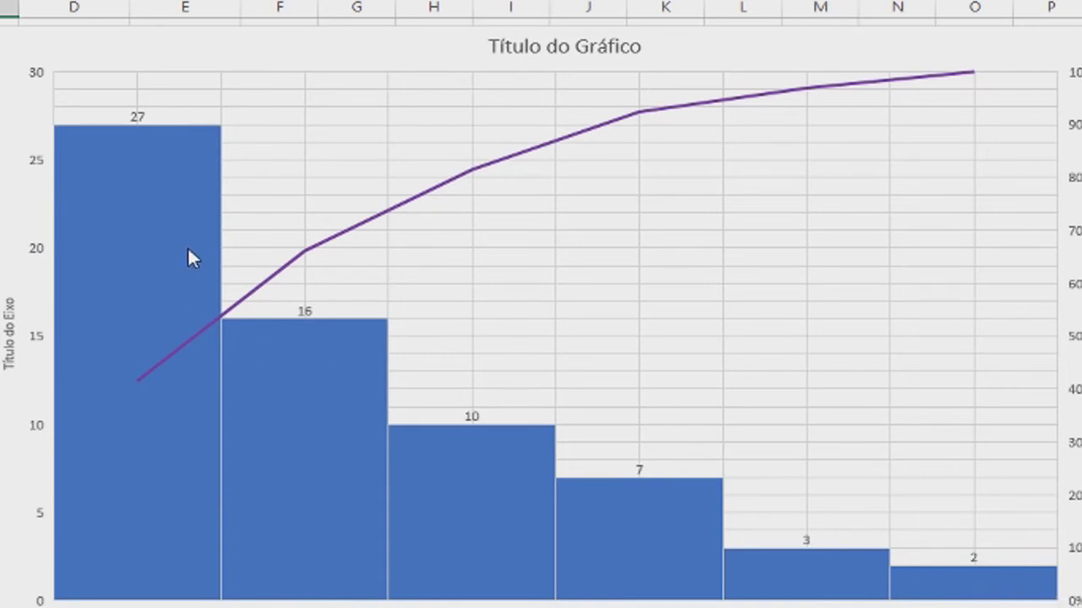
{"action": "mouse_move", "coordinate": [188, 249]}
{"action": "left_click", "coordinate": [30, 342]}
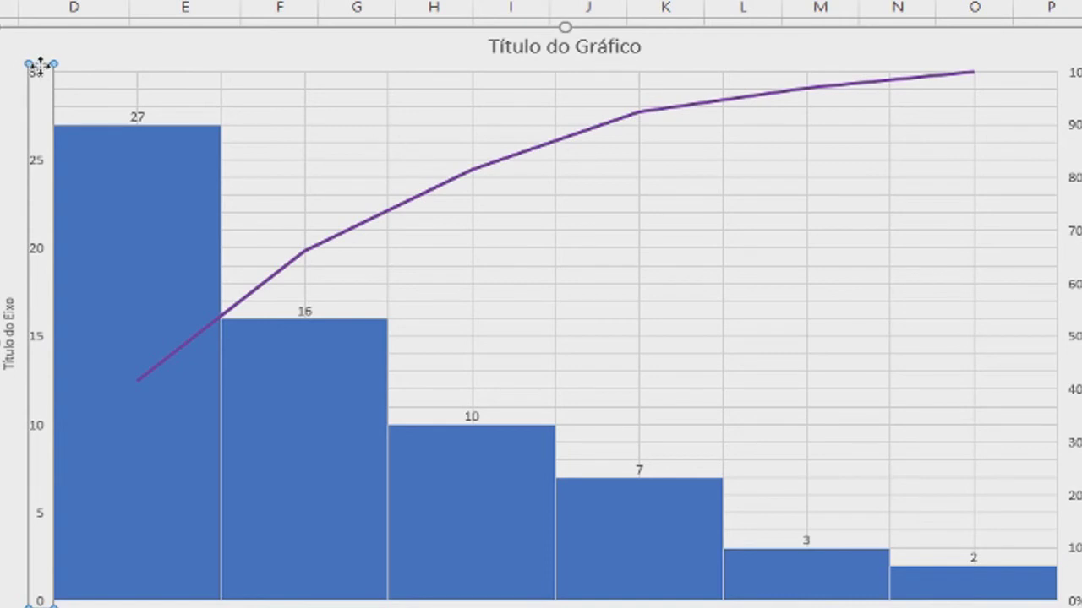
{"action": "left_click", "coordinate": [1073, 598]}
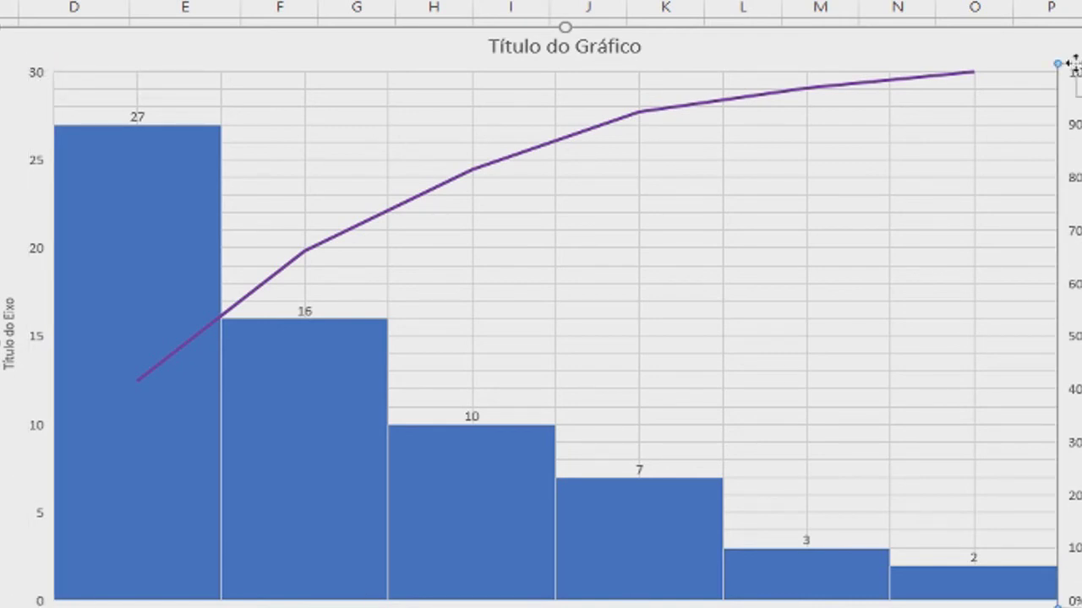
{"action": "left_click", "coordinate": [882, 81]}
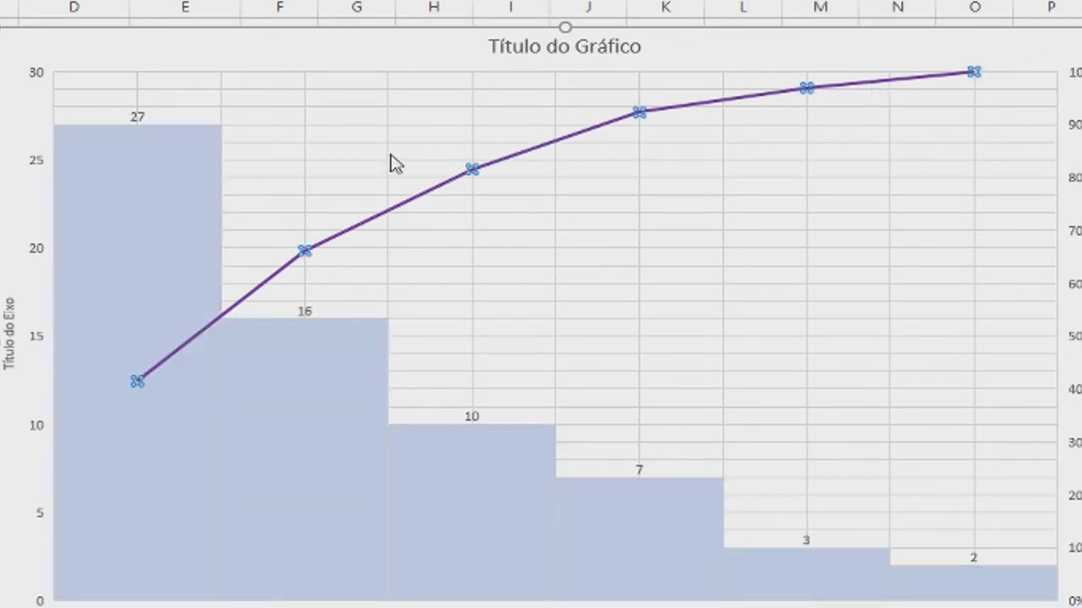
{"action": "left_click", "coordinate": [575, 171]}
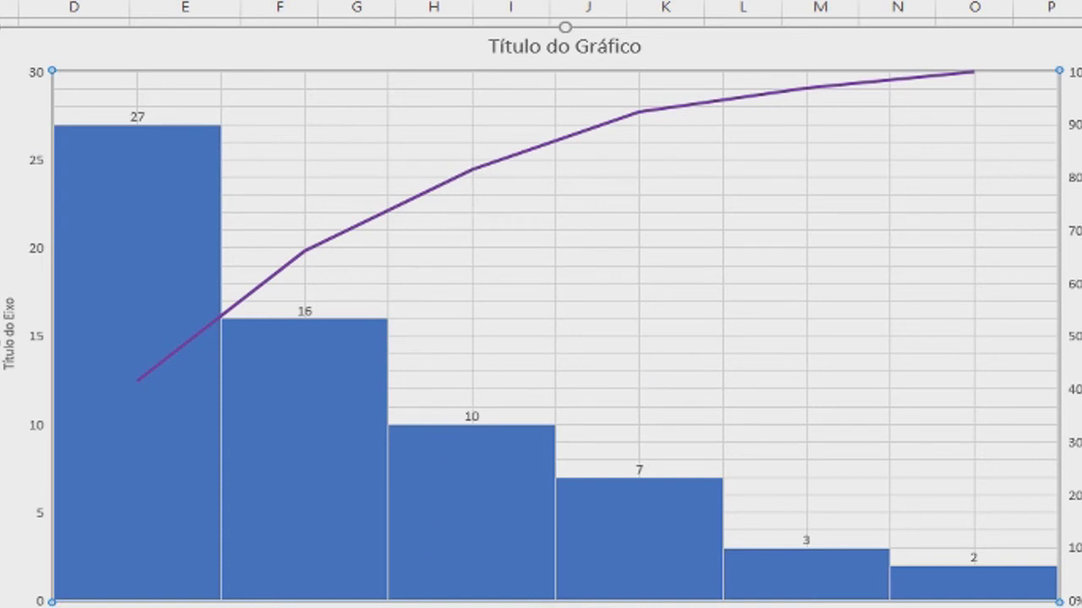
Step: Compare the summary table's v. Acumulado column and Furto simples % with the start of the Pareto chart's cumulative line
{"action": "scroll", "coordinate": [201, 583], "scroll_direction": "down", "scroll_amount": 2}
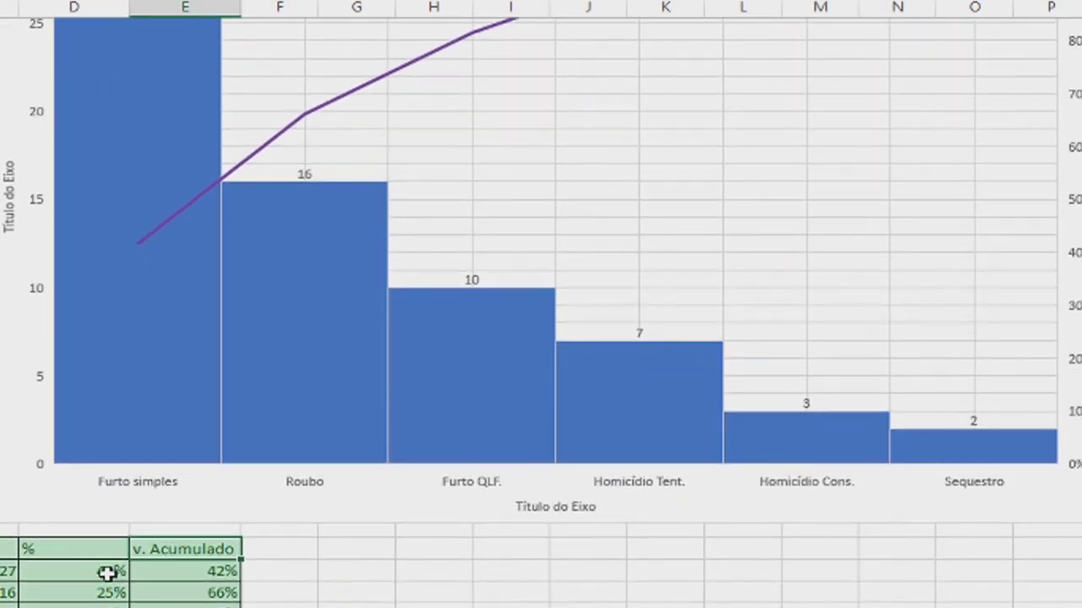
{"action": "left_click", "coordinate": [115, 572]}
{"action": "scroll", "coordinate": [347, 494], "scroll_direction": "up", "scroll_amount": 1}
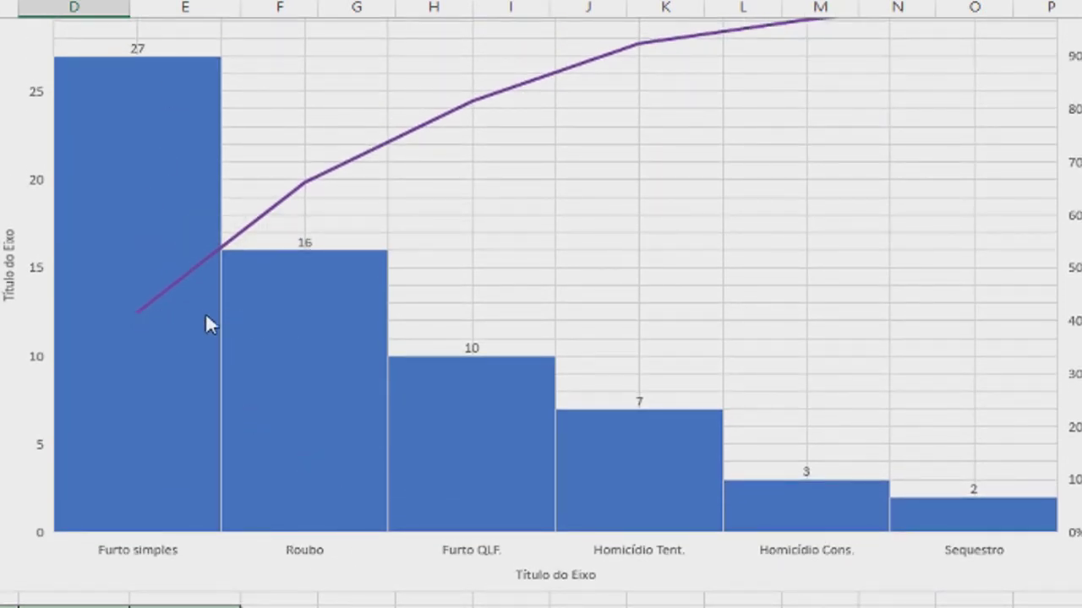
{"action": "left_click", "coordinate": [134, 315]}
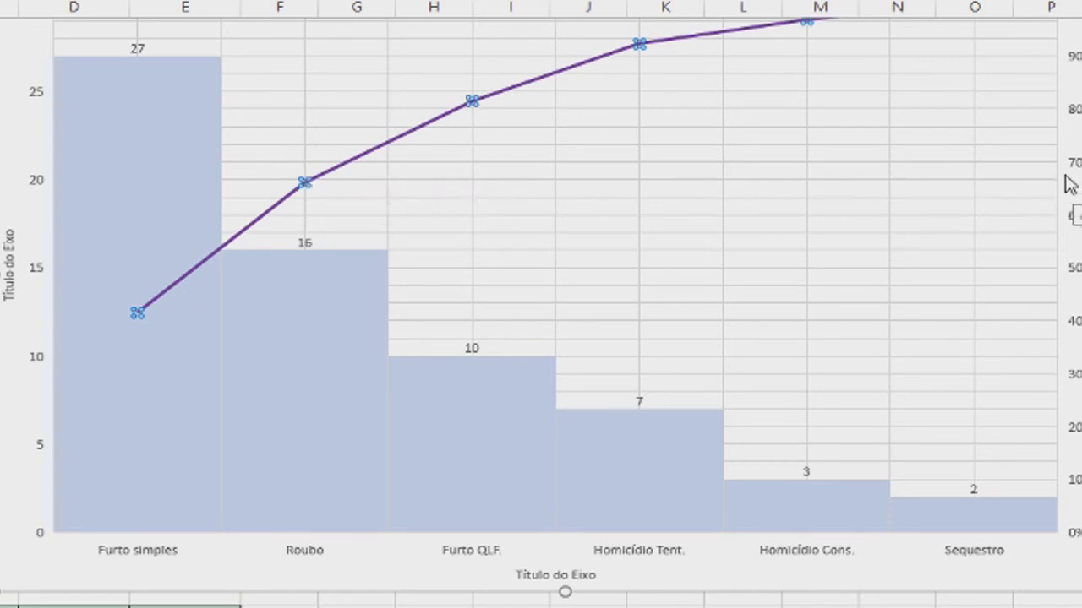
Step: Inspect the division formula behind the Furto simples % in the summary table and relate it to the Total Qtde, leaving both unchanged
{"action": "left_click", "coordinate": [227, 607]}
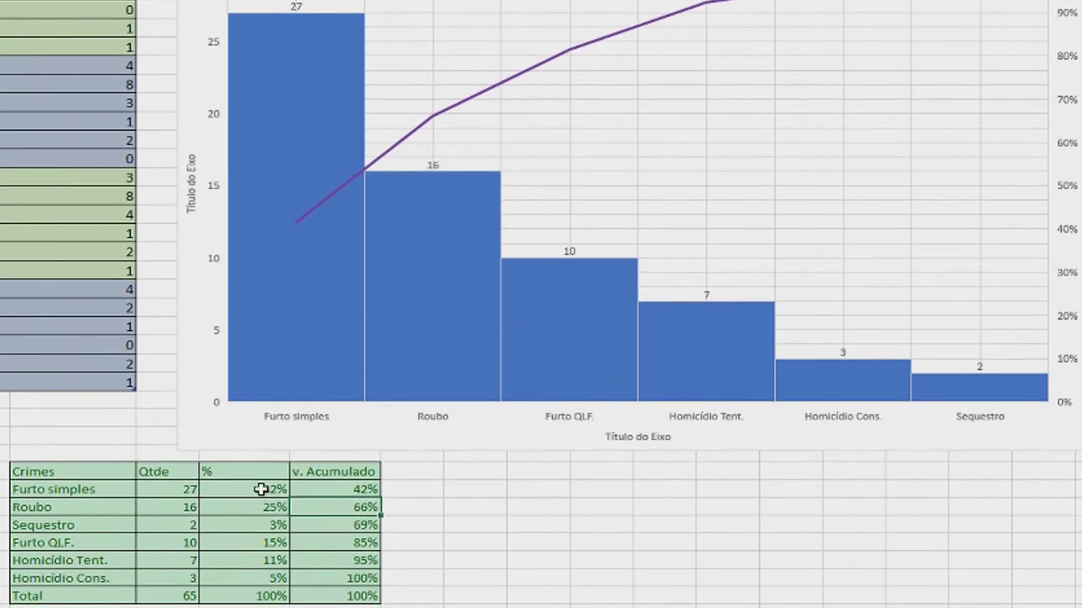
{"action": "double_click", "coordinate": [263, 512]}
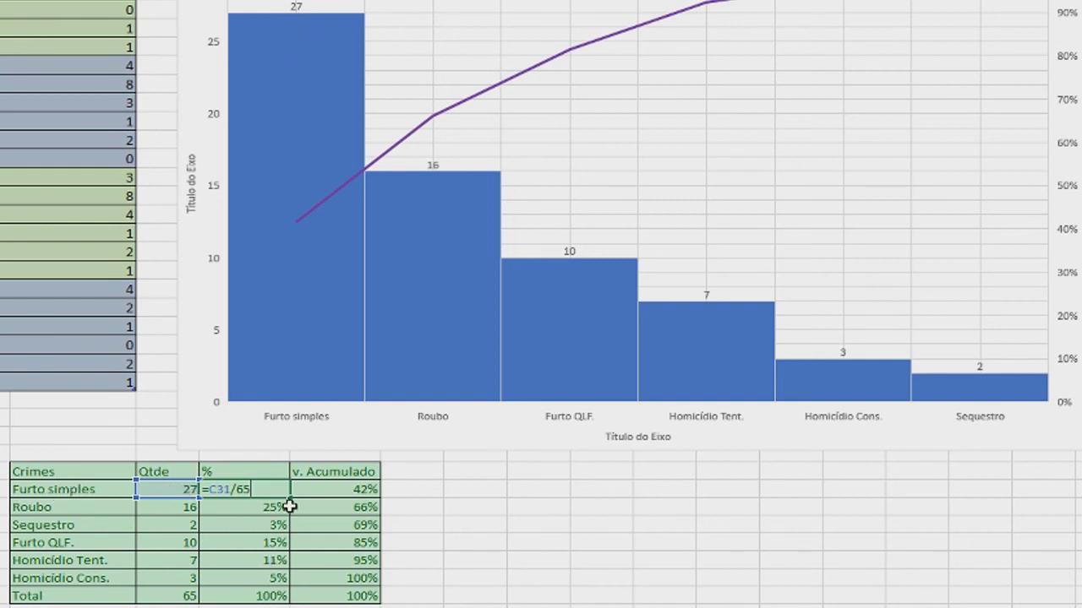
{"action": "left_click", "coordinate": [236, 504]}
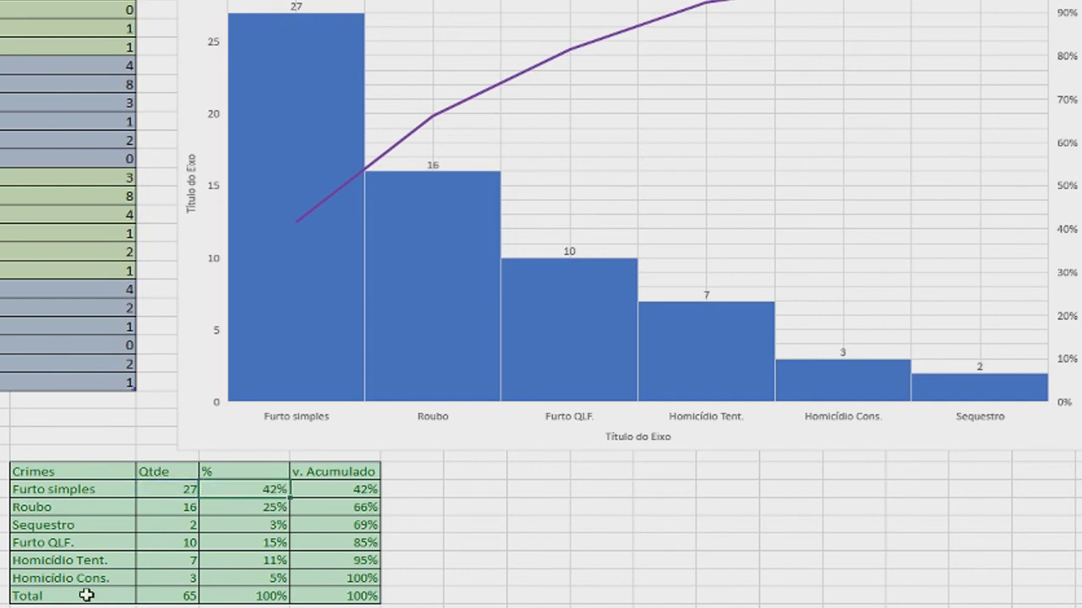
{"action": "left_click", "coordinate": [190, 597]}
{"action": "scroll", "coordinate": [332, 183], "scroll_direction": "up", "scroll_amount": 1}
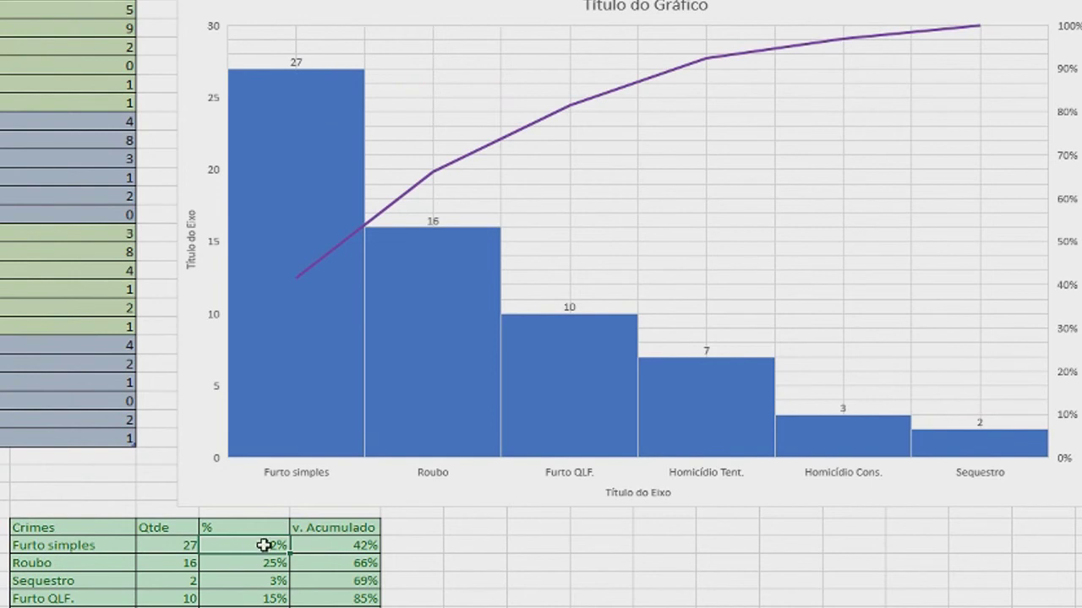
Step: Inspect the SOMA formula behind the Roubo v. Acumulado in the summary table, leaving it unchanged
{"action": "mouse_move", "coordinate": [325, 286]}
{"action": "double_click", "coordinate": [358, 567]}
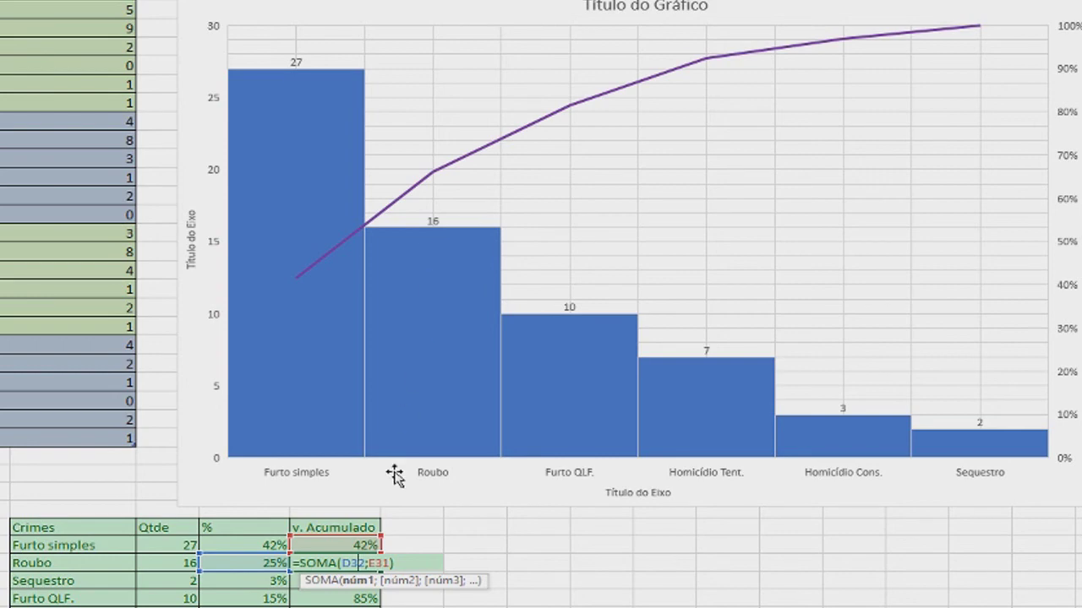
{"action": "key", "text": "Return"}
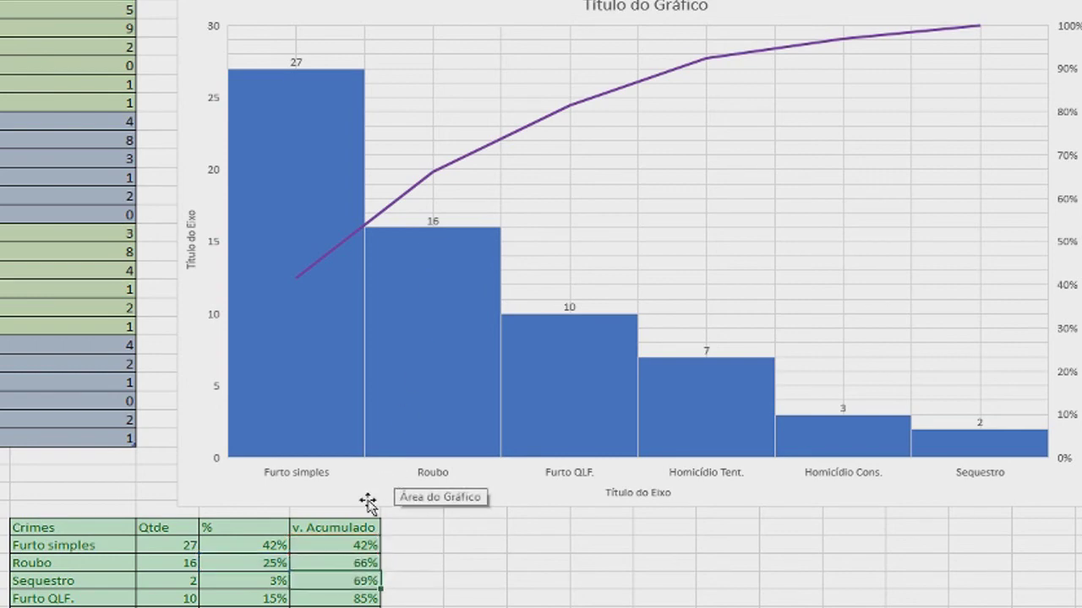
{"action": "scroll", "coordinate": [365, 553], "scroll_direction": "down", "scroll_amount": 1}
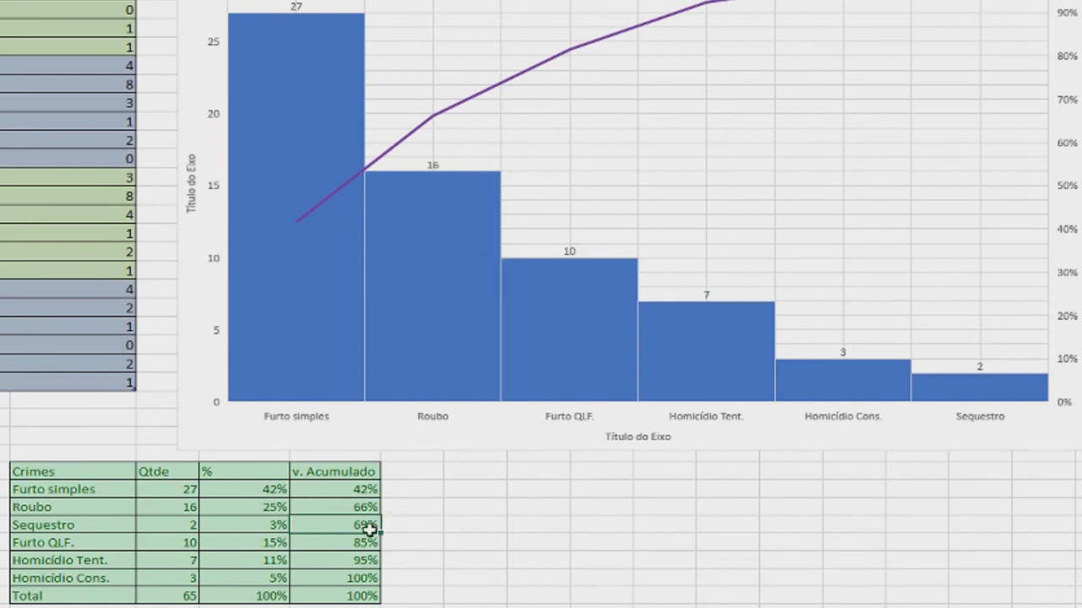
Step: Compare the cumulative line's points with the v. Acumulado cells of Furto QLF., Homicídio Tent. and Homicídio Cons
{"action": "left_click", "coordinate": [527, 74]}
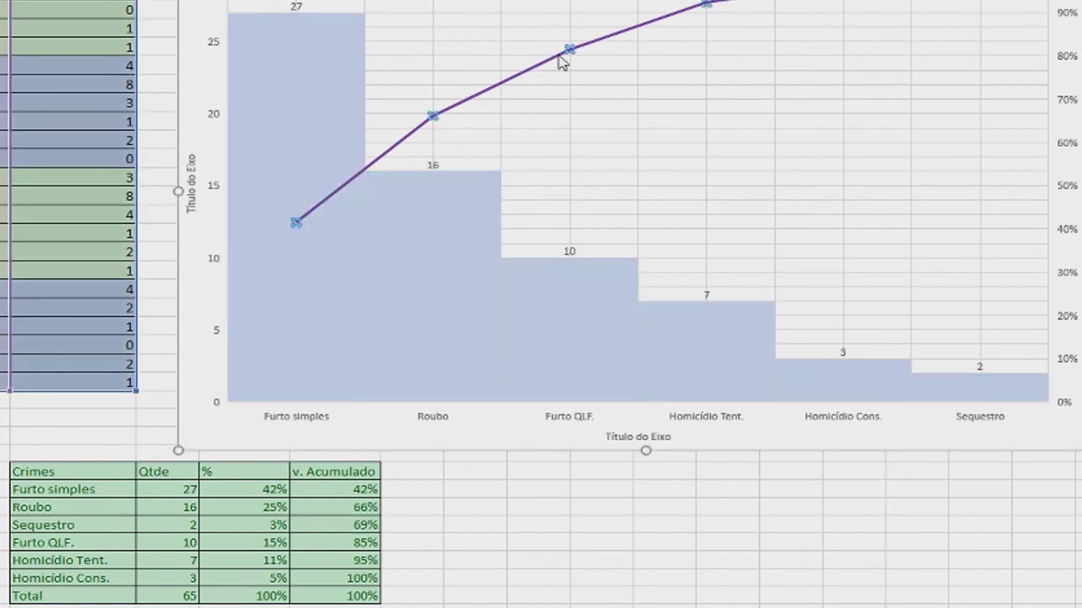
{"action": "double_click", "coordinate": [564, 56]}
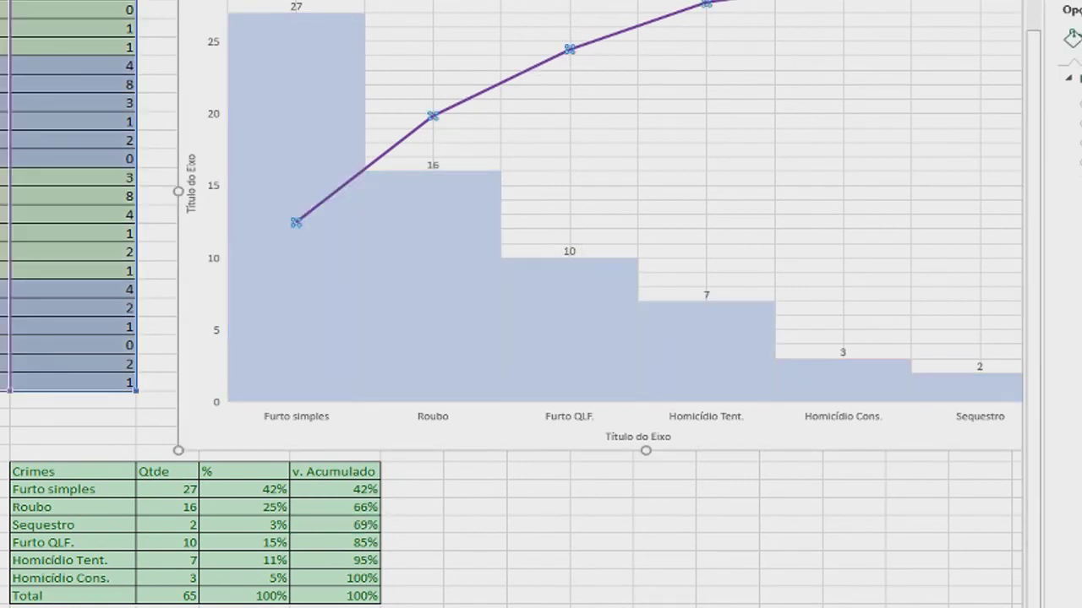
{"action": "left_click", "coordinate": [1081, 1]}
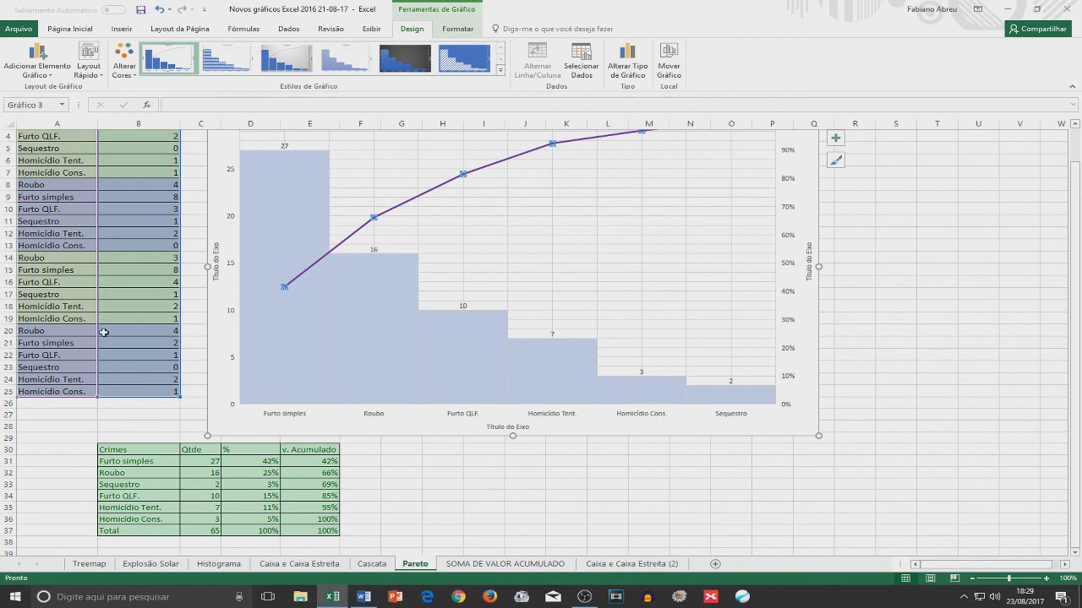
{"action": "left_click", "coordinate": [332, 499]}
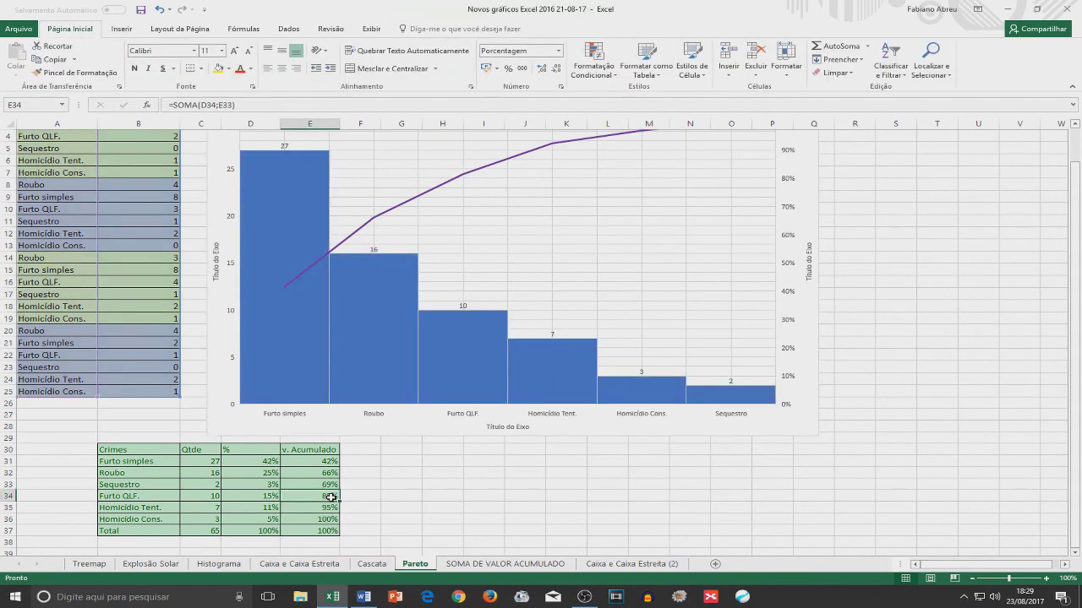
{"action": "left_click", "coordinate": [335, 509]}
{"action": "left_click", "coordinate": [337, 517]}
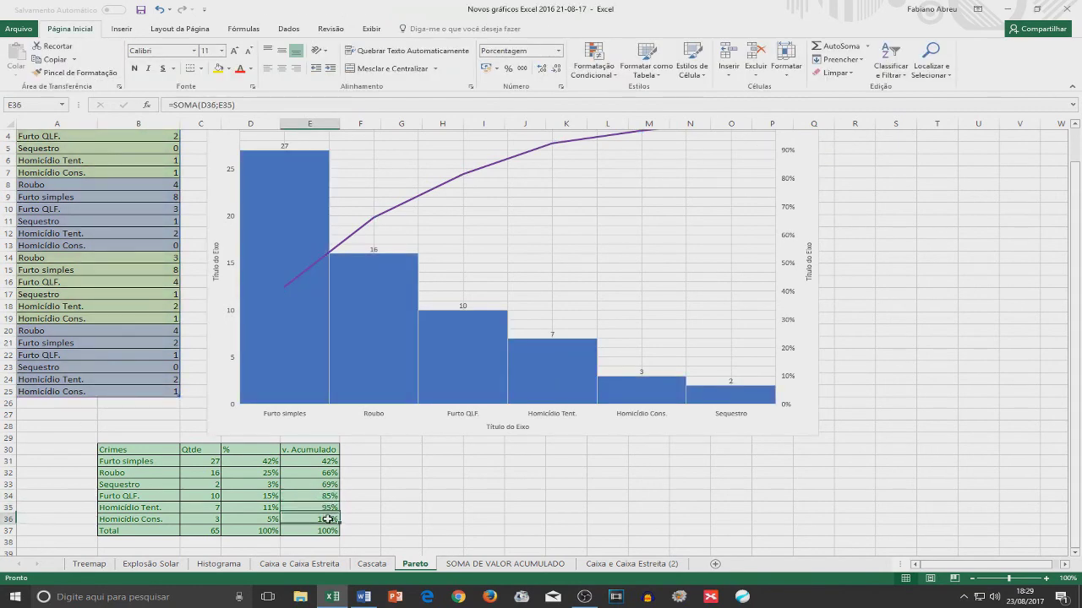
Step: Highlight the whole cumulative line on the Pareto chart to examine its course, clear the selection, and review the columns
{"action": "scroll", "coordinate": [642, 162], "scroll_direction": "up", "scroll_amount": 1}
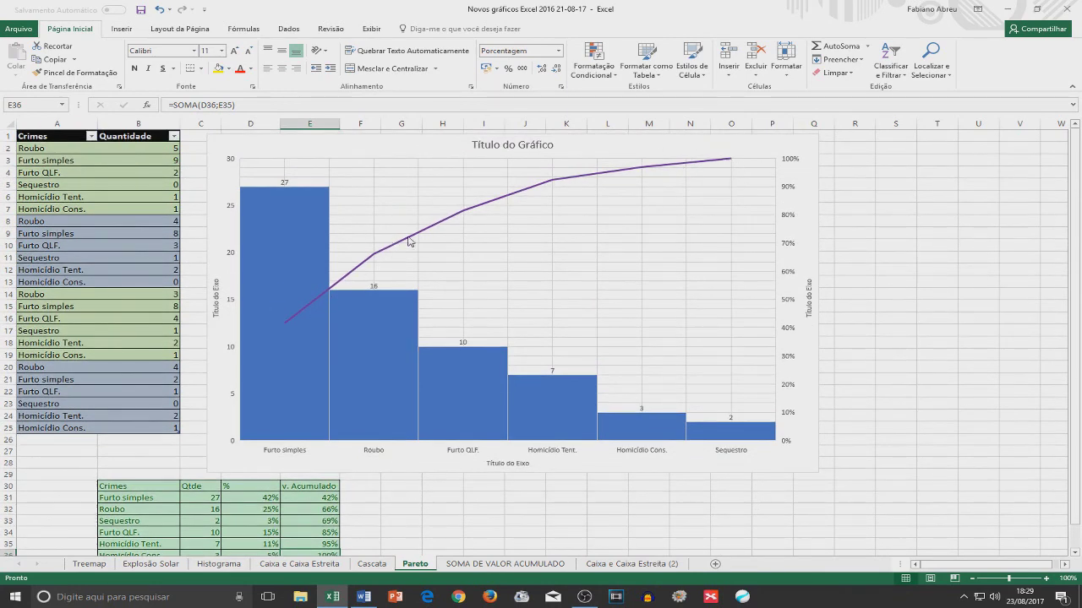
{"action": "left_click", "coordinate": [641, 168]}
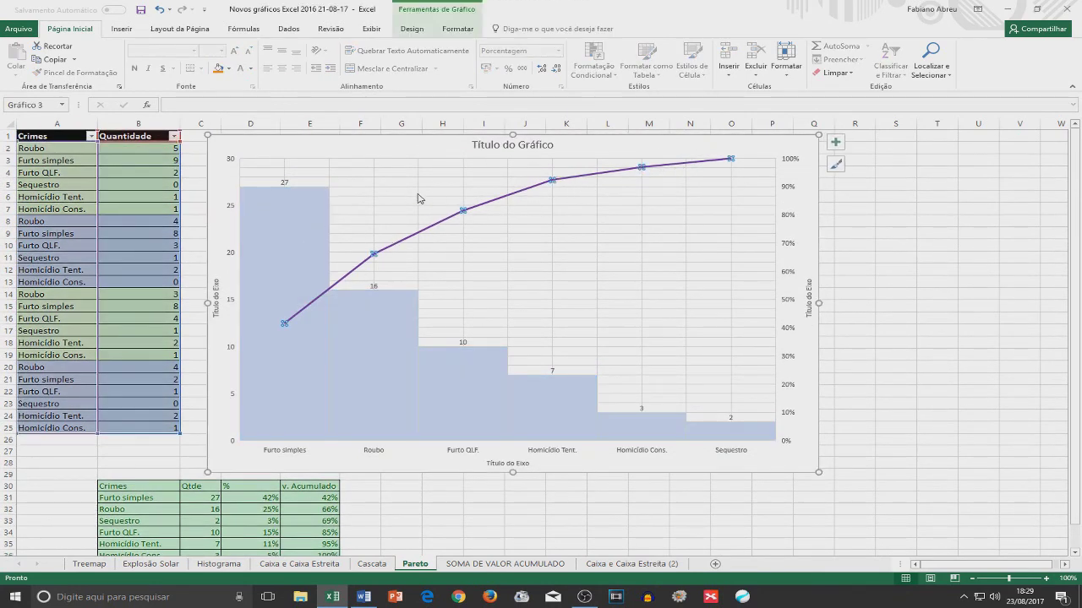
{"action": "left_click", "coordinate": [894, 233]}
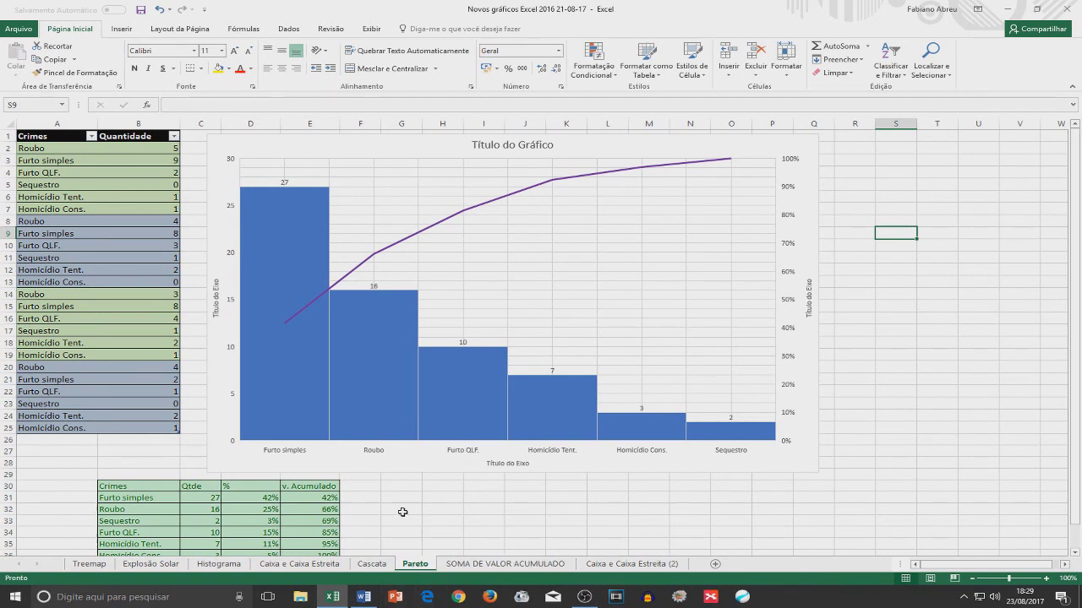
{"action": "mouse_move", "coordinate": [506, 378]}
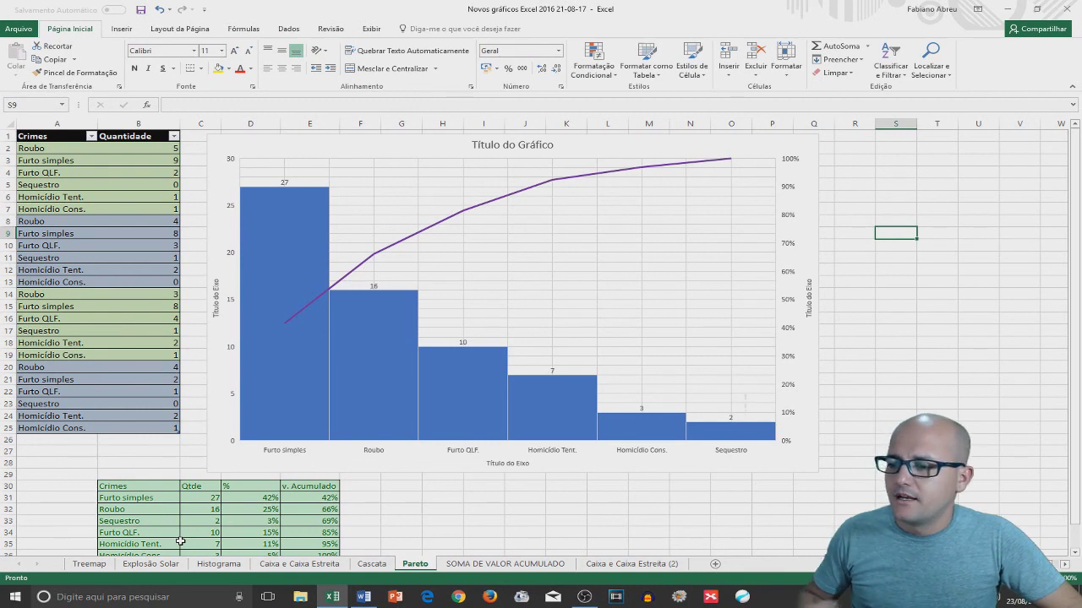
{"action": "mouse_move", "coordinate": [421, 414]}
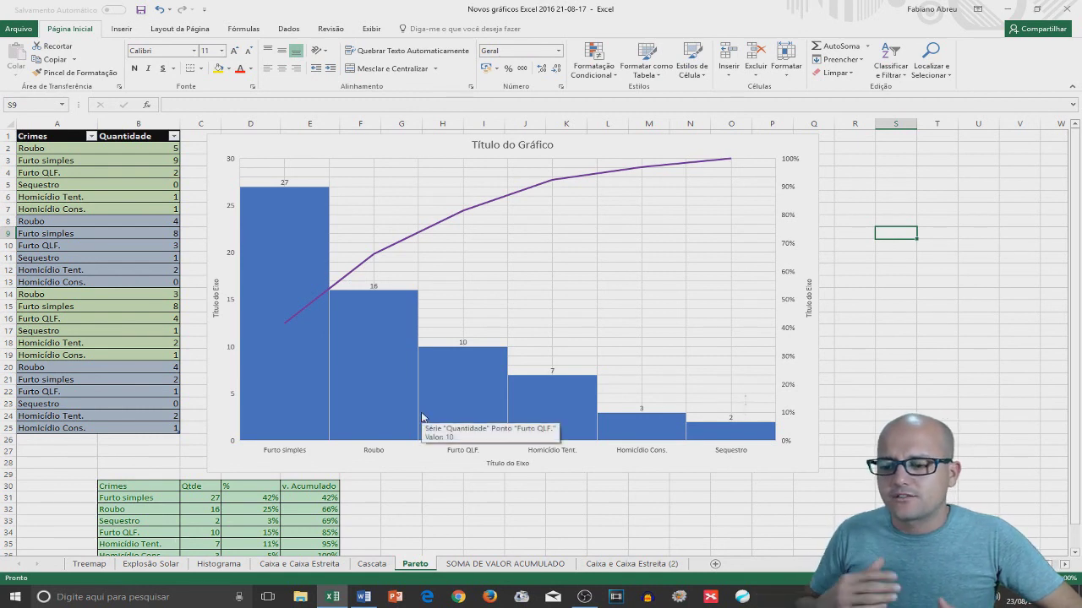